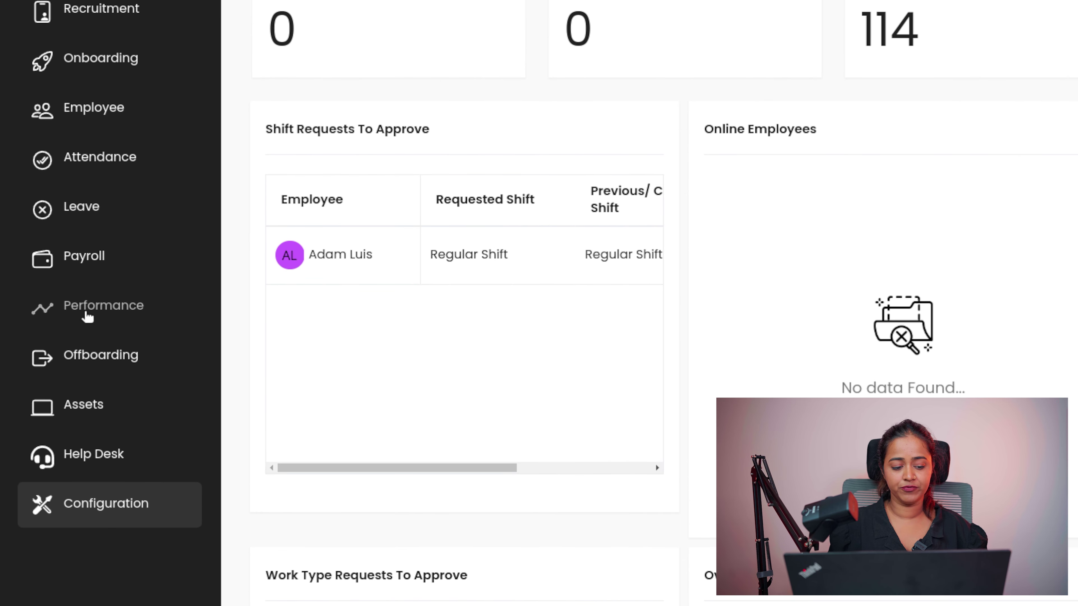
Open the Performance dashboard and examine the OKR totals and the objective, key result and feedback status charts
{"action": "left_click", "coordinate": [87, 316]}
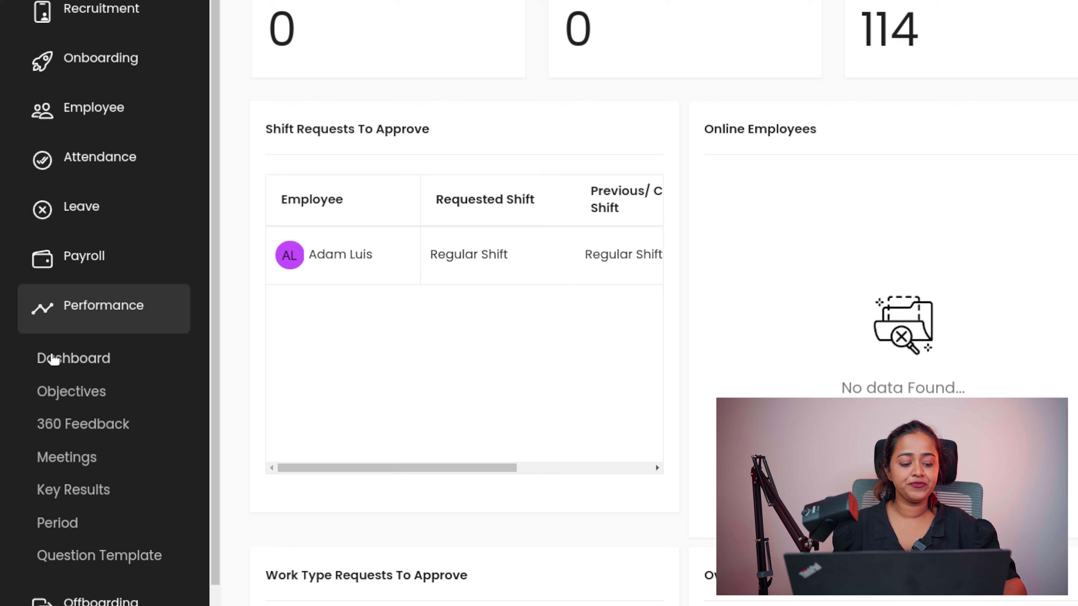
{"action": "left_click", "coordinate": [51, 361]}
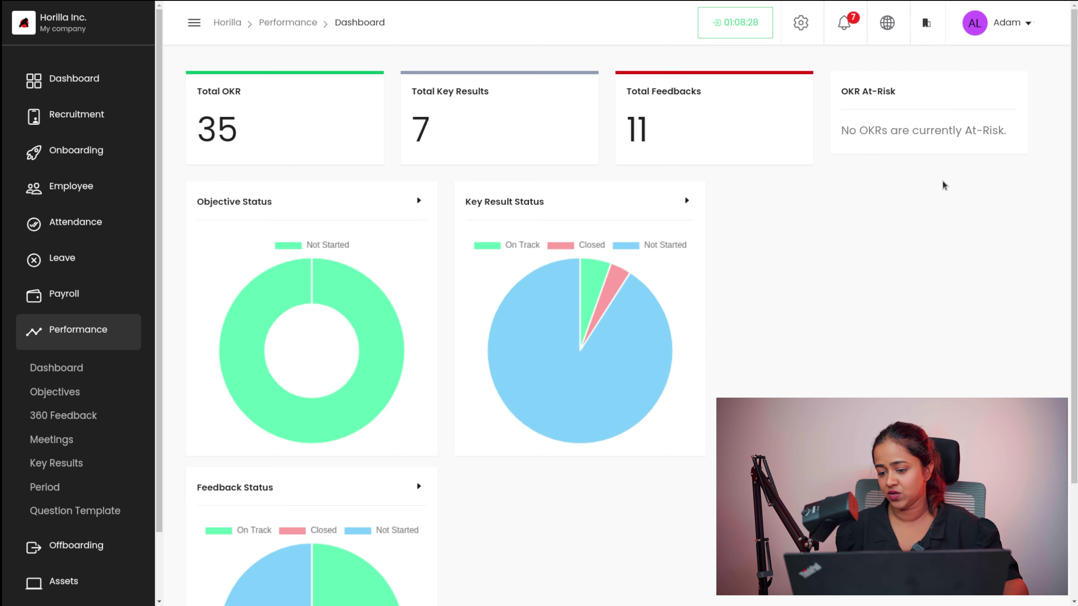
{"action": "scroll", "coordinate": [735, 260], "scroll_direction": "down", "scroll_amount": 3}
{"action": "scroll", "coordinate": [735, 260], "scroll_direction": "up", "scroll_amount": 3}
{"action": "scroll", "coordinate": [735, 260], "scroll_direction": "down", "scroll_amount": 3}
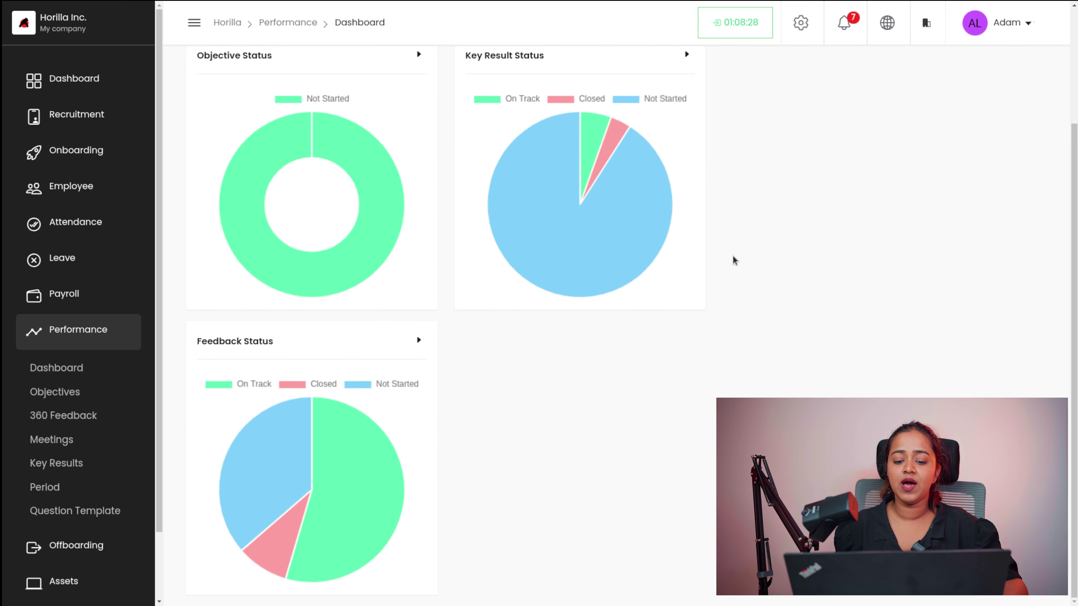
{"action": "mouse_move", "coordinate": [550, 113]}
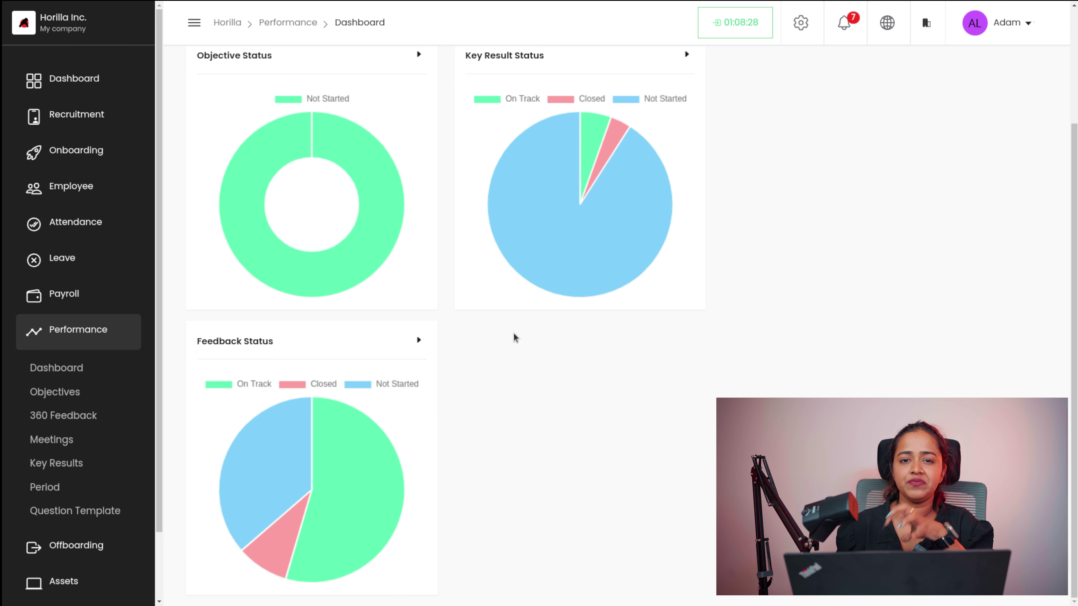
{"action": "scroll", "coordinate": [514, 338], "scroll_direction": "up", "scroll_amount": 3}
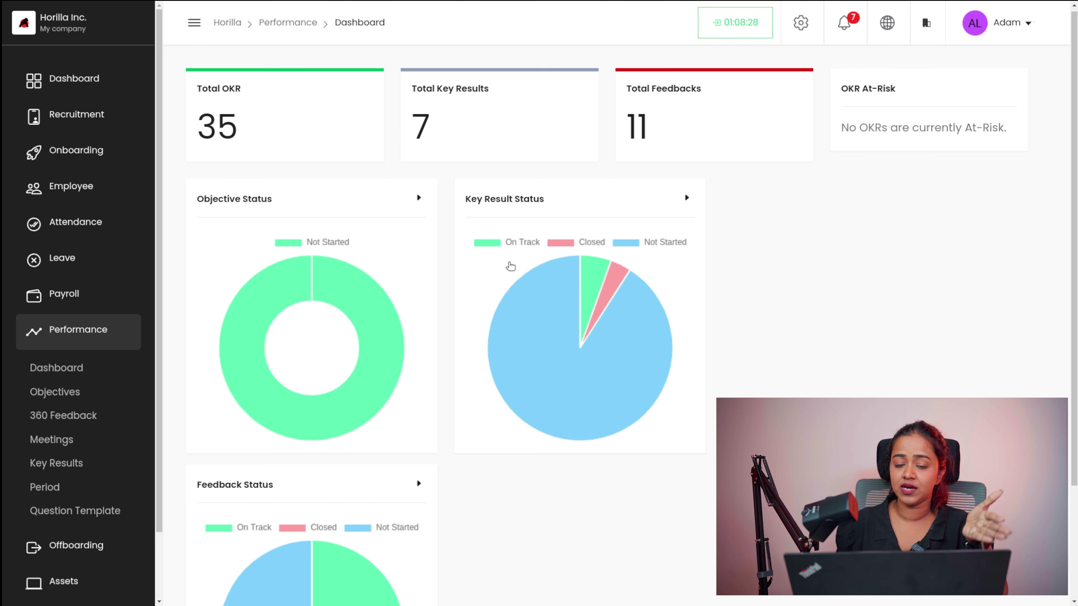
{"action": "scroll", "coordinate": [664, 371], "scroll_direction": "down", "scroll_amount": 3}
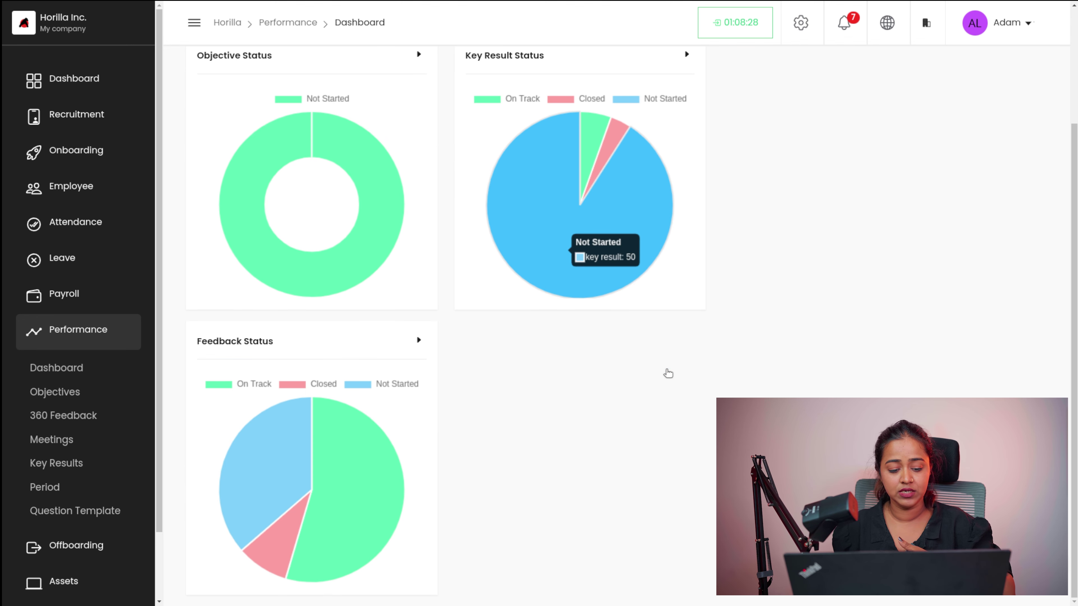
{"action": "scroll", "coordinate": [669, 374], "scroll_direction": "up", "scroll_amount": 3}
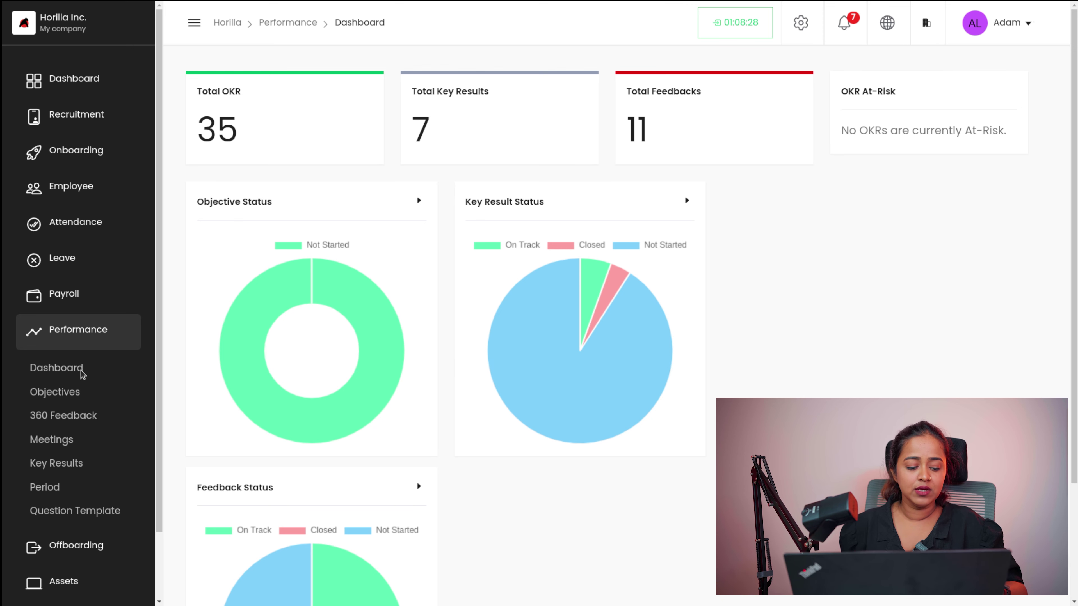
Start a new performance objective titled "improve language" and assign an employee as its manager
{"action": "left_click", "coordinate": [46, 395]}
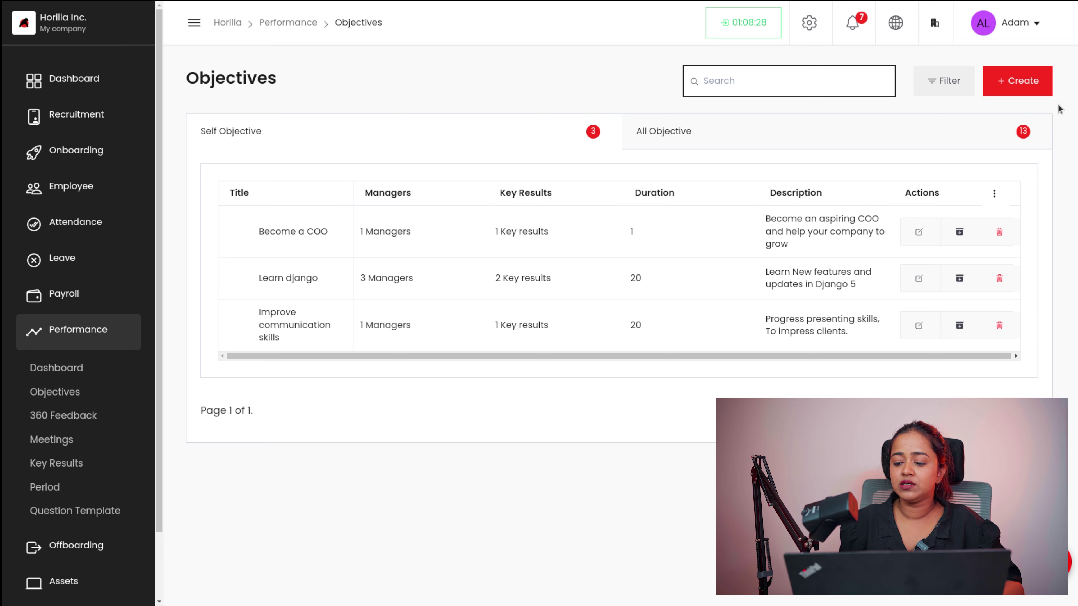
{"action": "left_click", "coordinate": [1029, 81]}
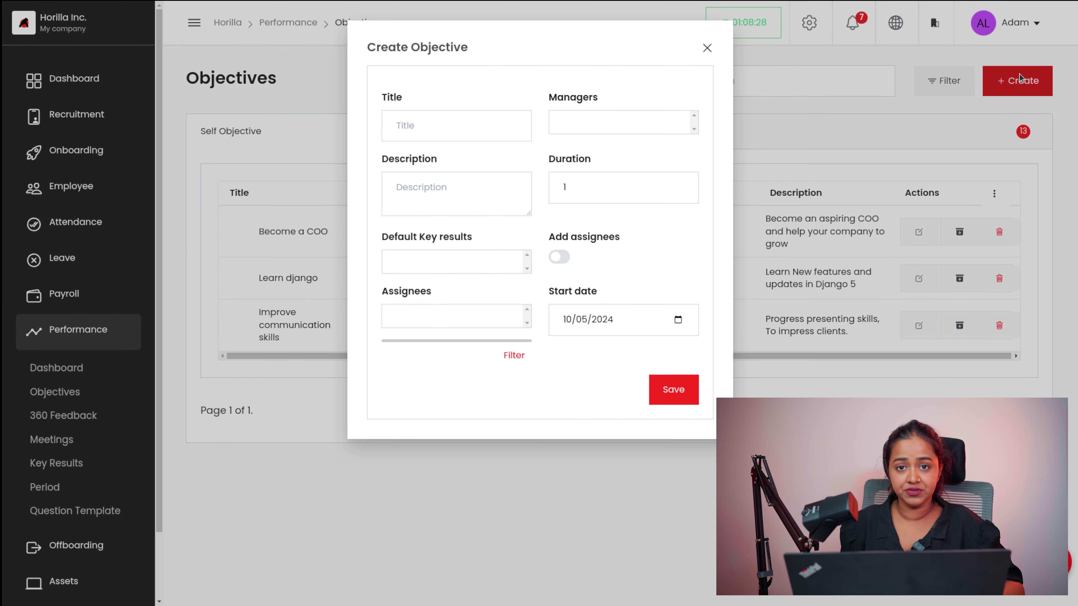
{"action": "left_click", "coordinate": [471, 126]}
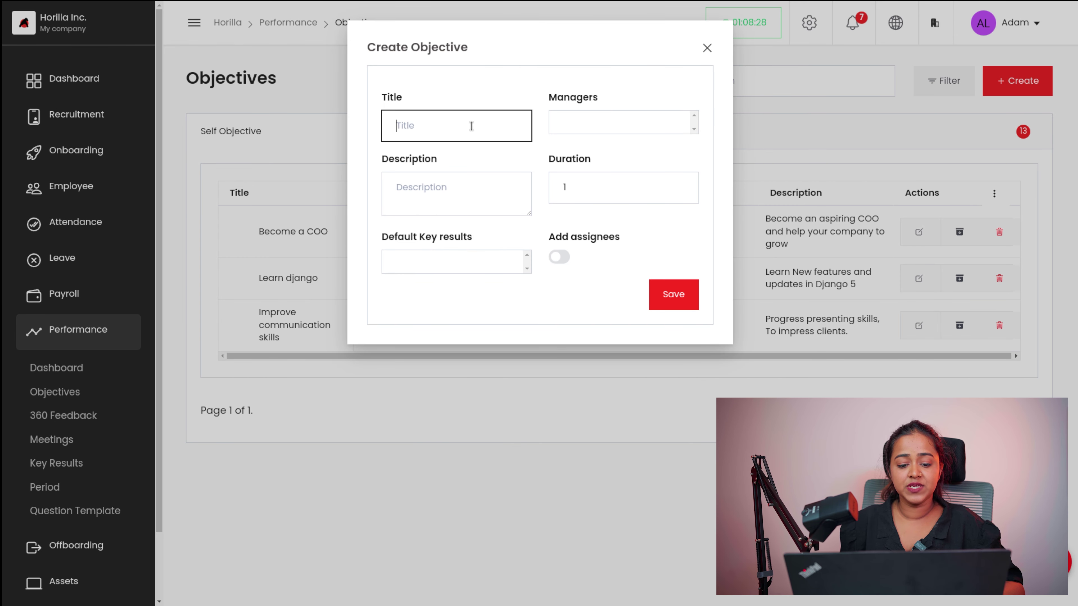
{"action": "type", "text": "Impro"}
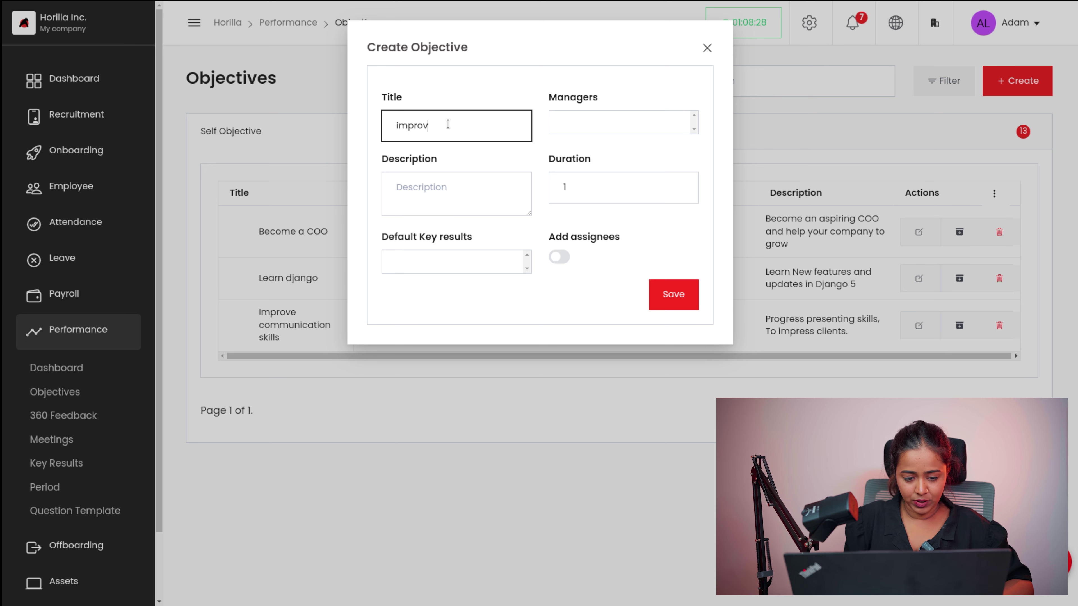
{"action": "type", "text": "ve language"}
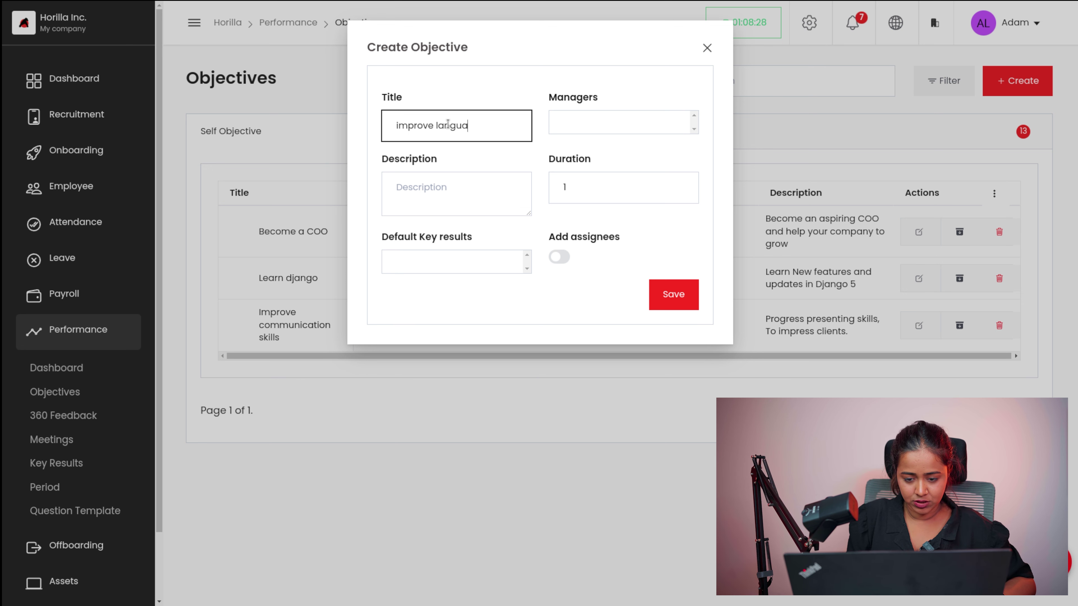
{"action": "left_click", "coordinate": [640, 125]}
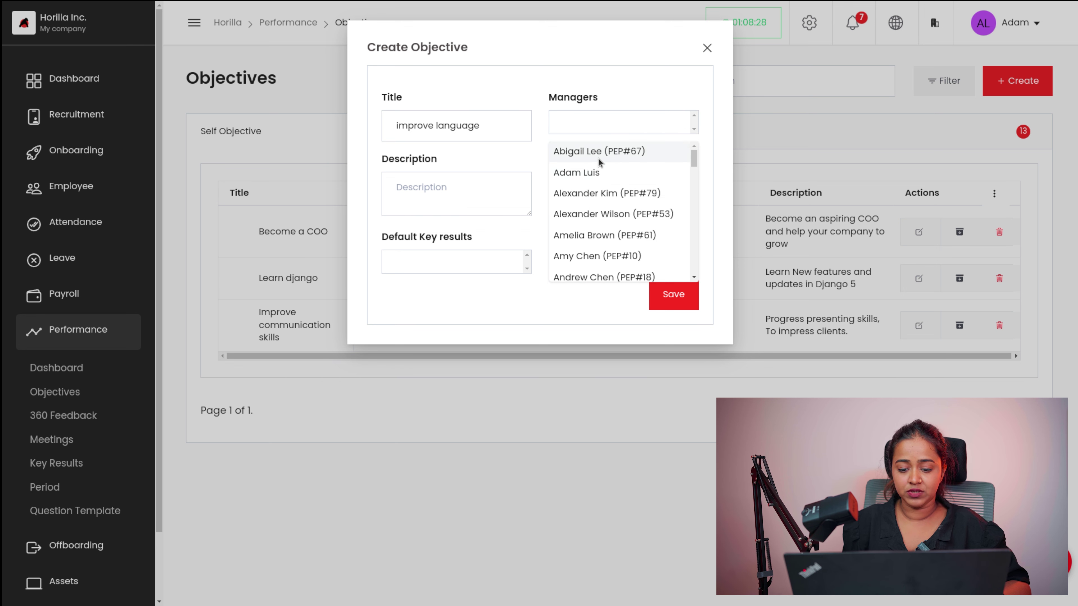
{"action": "left_click", "coordinate": [574, 148]}
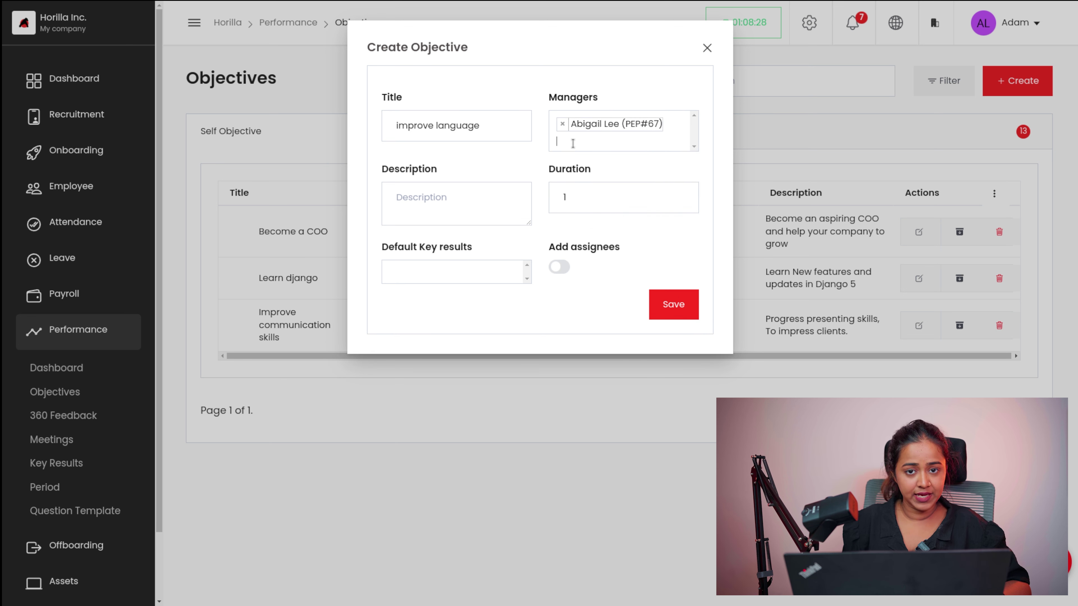
Enter "i need to improve my language skills" as the new objective's description
{"action": "left_click", "coordinate": [432, 191]}
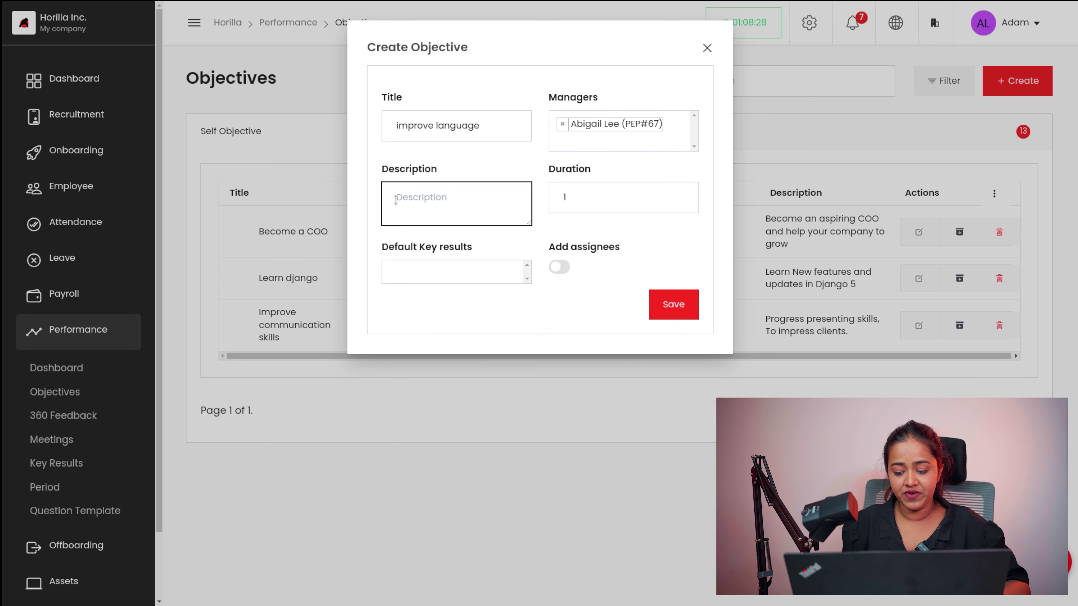
{"action": "type", "text": "i nee"}
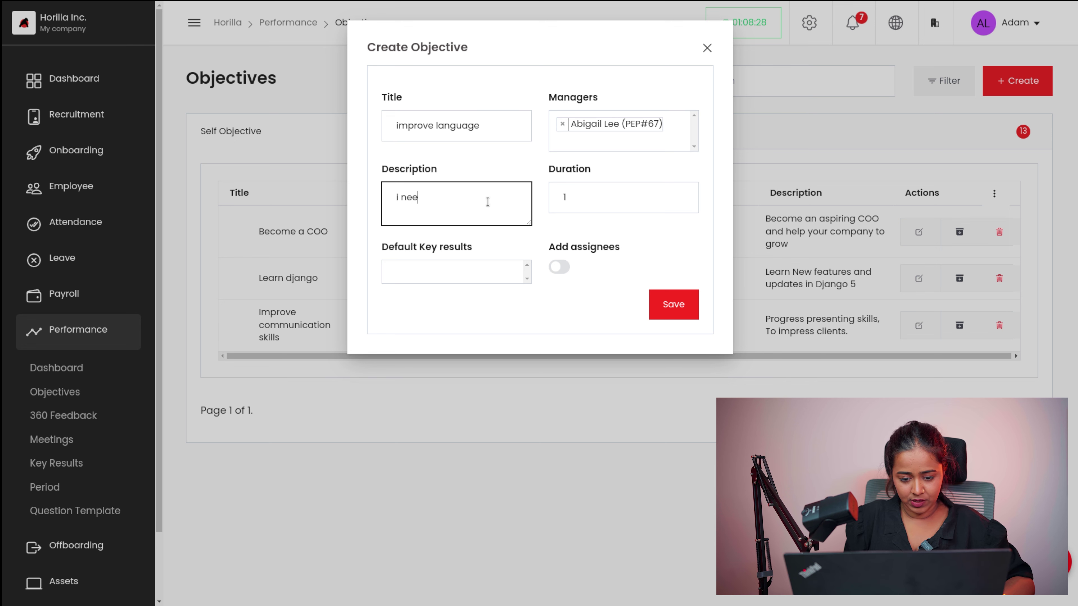
{"action": "type", "text": "d to im"}
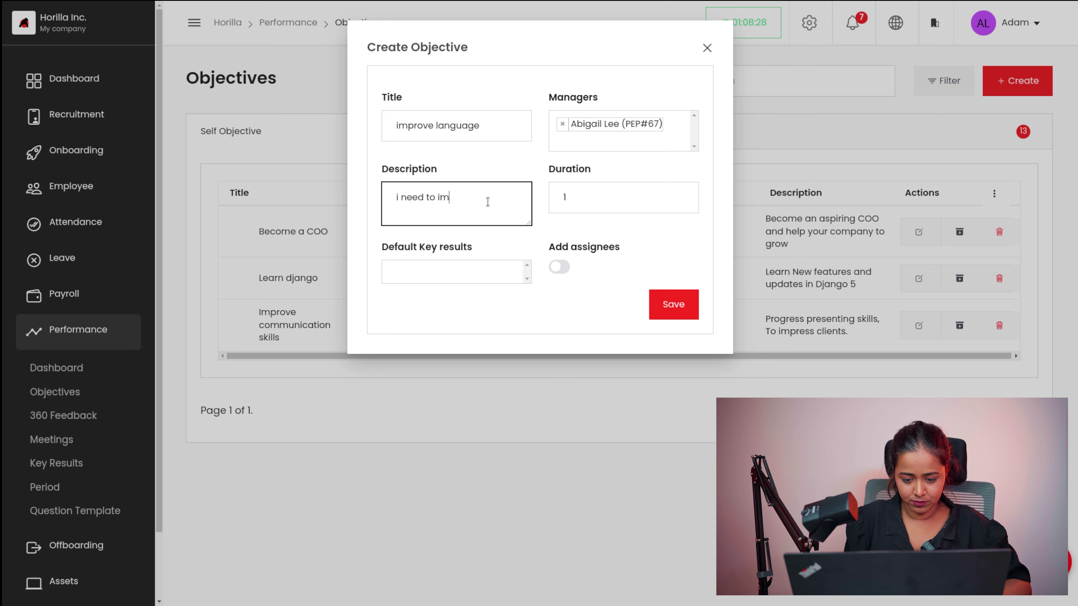
{"action": "type", "text": "prove my"}
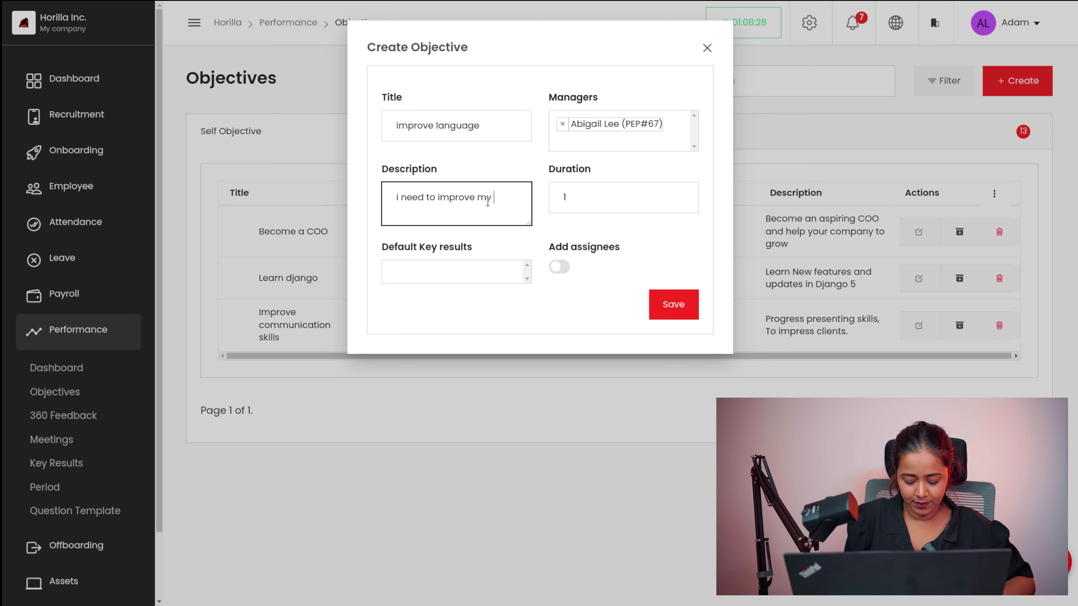
{"action": "type", "text": " language skills"}
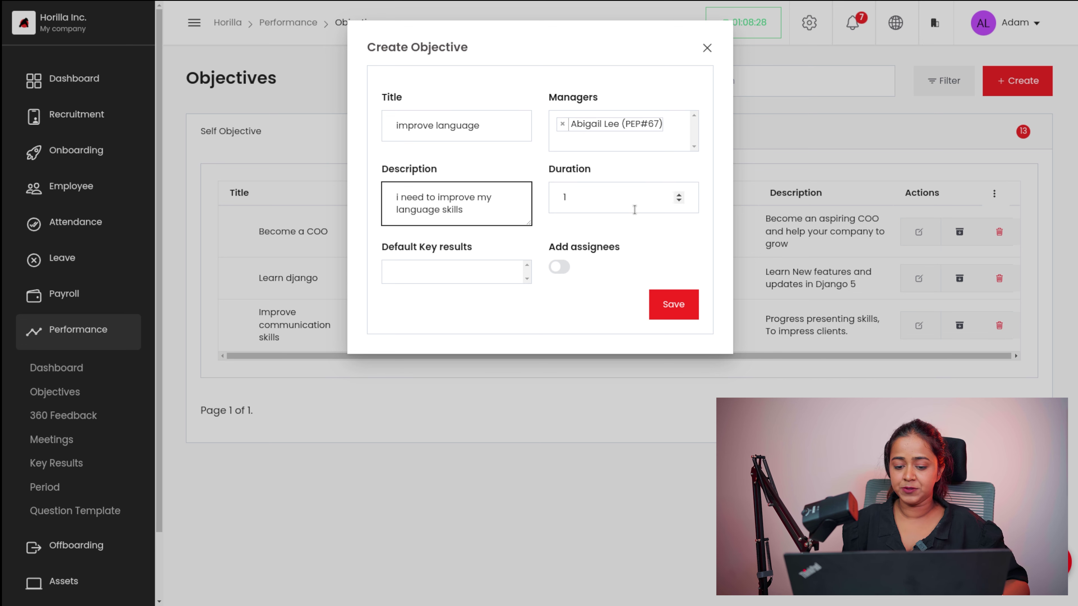
Set the new objective's duration to 30
{"action": "left_click", "coordinate": [628, 198]}
{"action": "key", "text": "BackSpace"}
{"action": "type", "text": "3"}
{"action": "key", "text": "BackSpace"}
{"action": "type", "text": "30"}
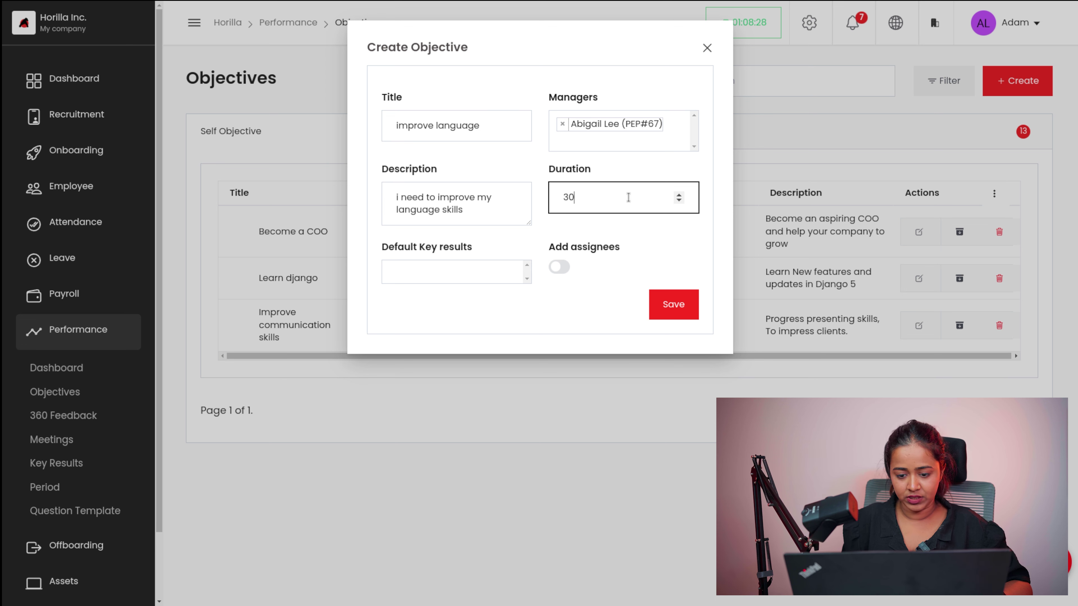
Add "Attend spoken English classes" as the default key result and save the objective without assignees
{"action": "left_click", "coordinate": [420, 278]}
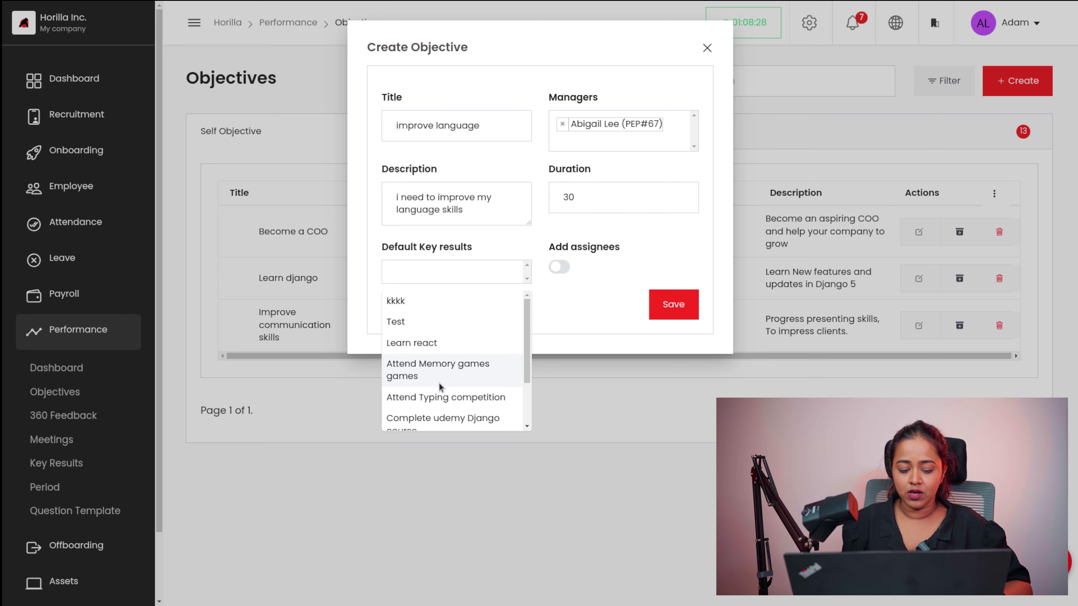
{"action": "scroll", "coordinate": [440, 387], "scroll_direction": "down", "scroll_amount": 2}
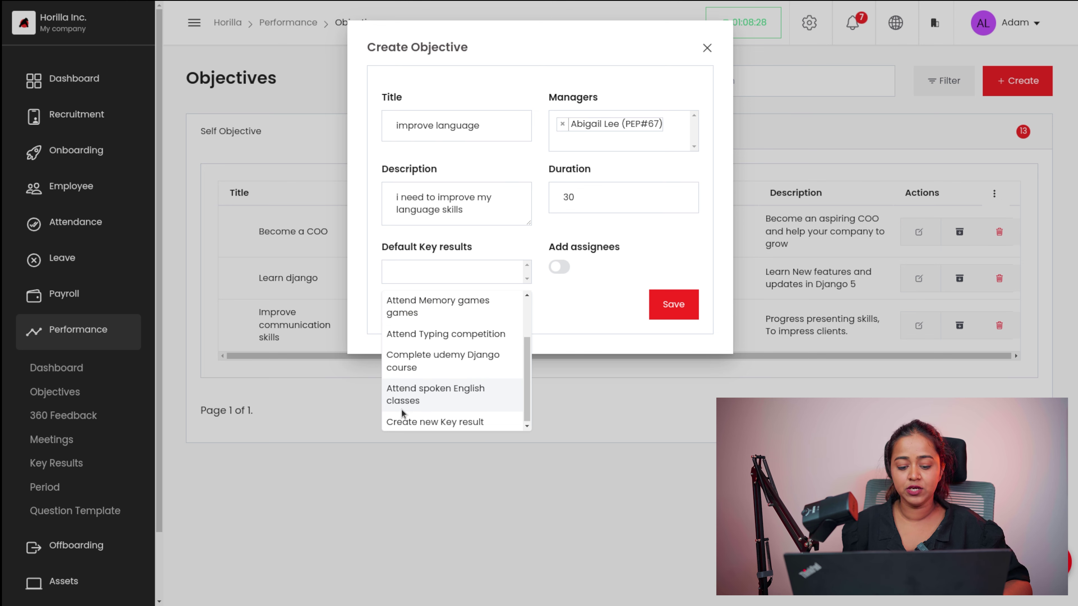
{"action": "left_click", "coordinate": [425, 402]}
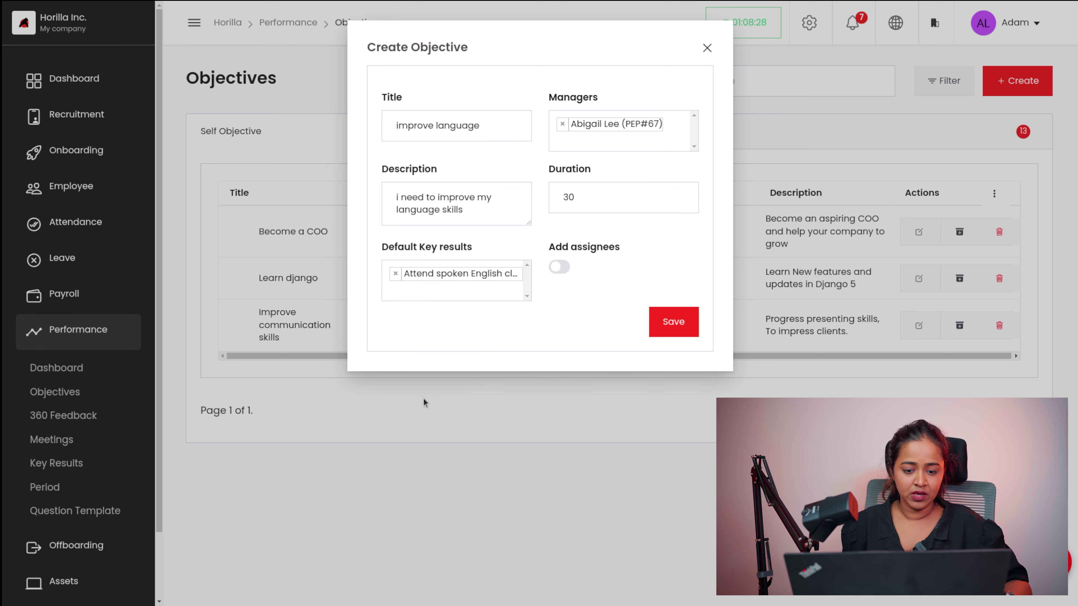
{"action": "left_click", "coordinate": [559, 270]}
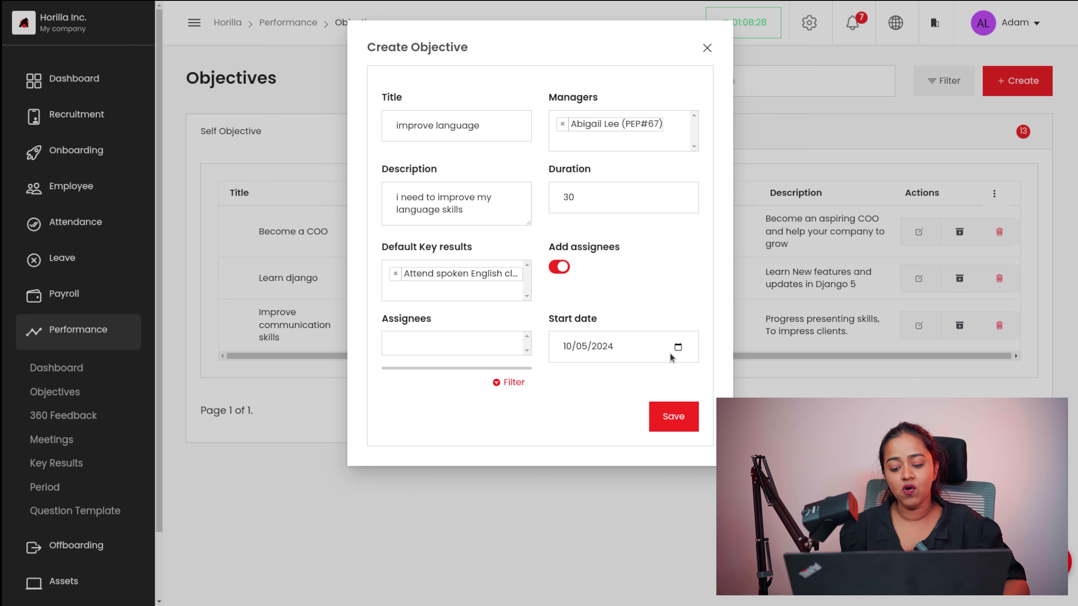
{"action": "left_click", "coordinate": [559, 267]}
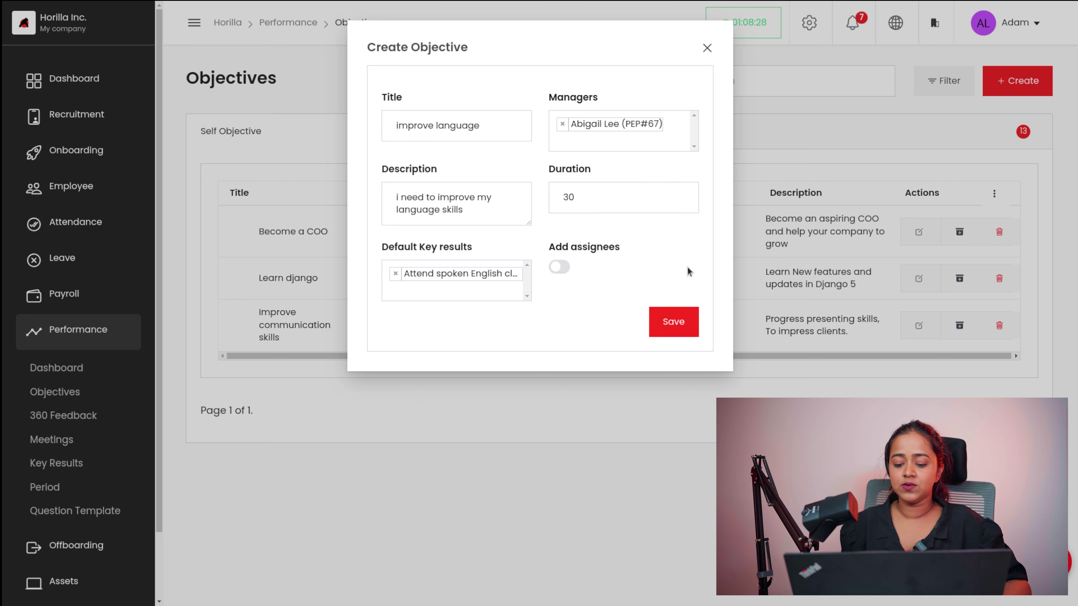
{"action": "left_click", "coordinate": [677, 324]}
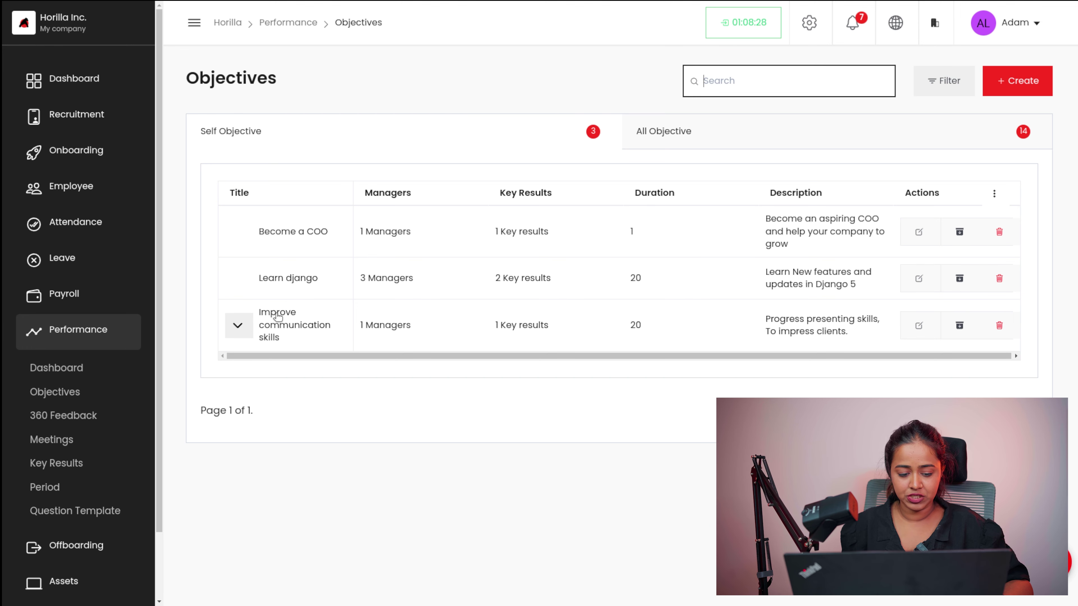
Expand the "Improve communication skills" entry, then list all objectives and open the details of "improve language"
{"action": "left_click", "coordinate": [238, 325]}
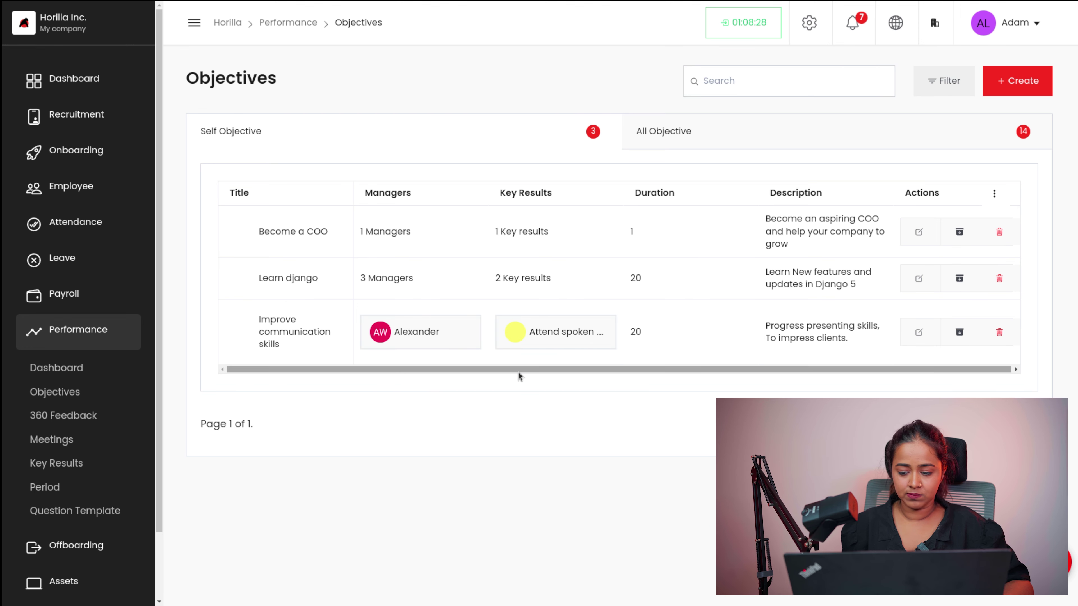
{"action": "left_click", "coordinate": [686, 135]}
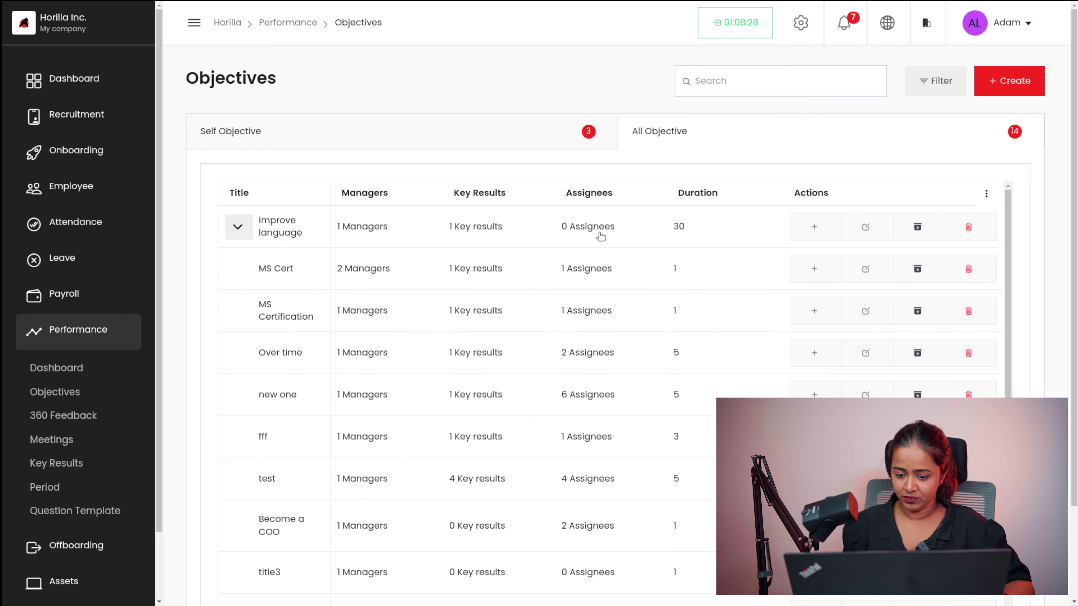
{"action": "left_click", "coordinate": [573, 225]}
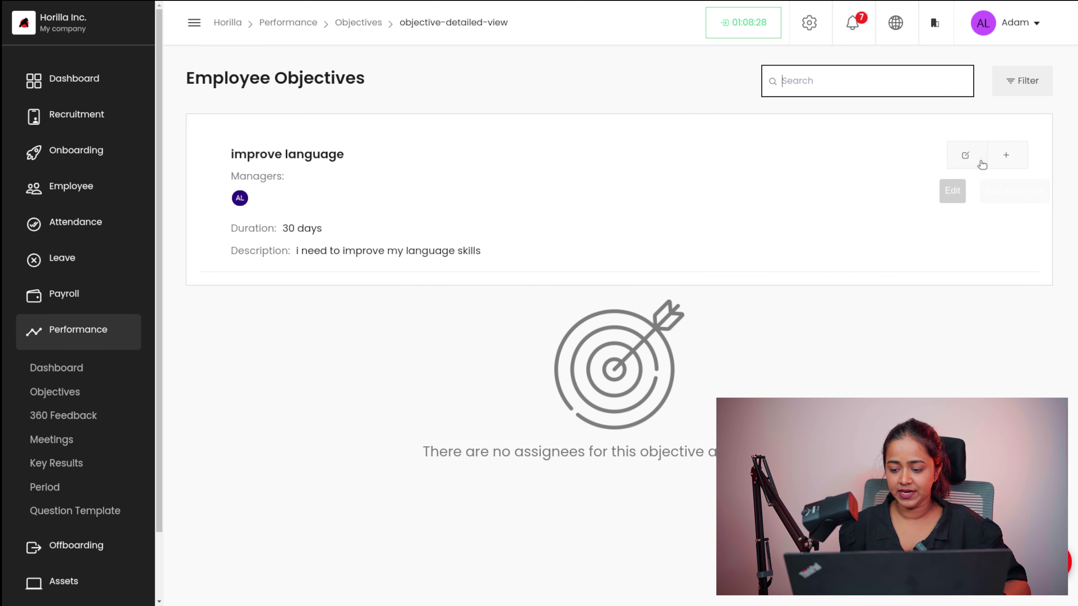
Edit the "improve language" objective to add the signed-in employee and another employee as assignees, with start date 11/05/2024
{"action": "left_click", "coordinate": [965, 158]}
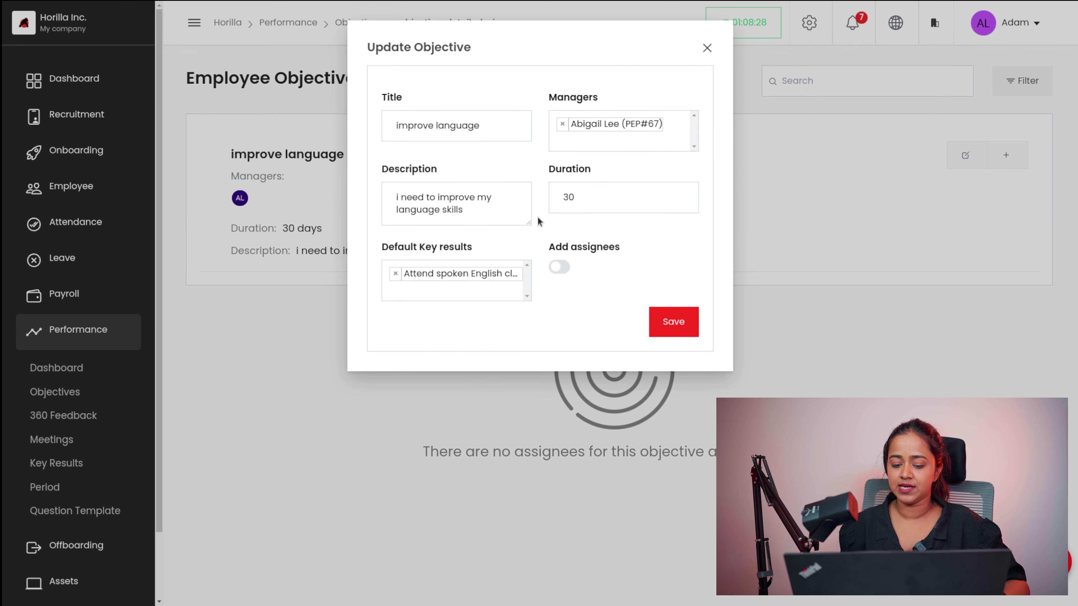
{"action": "left_click", "coordinate": [564, 272]}
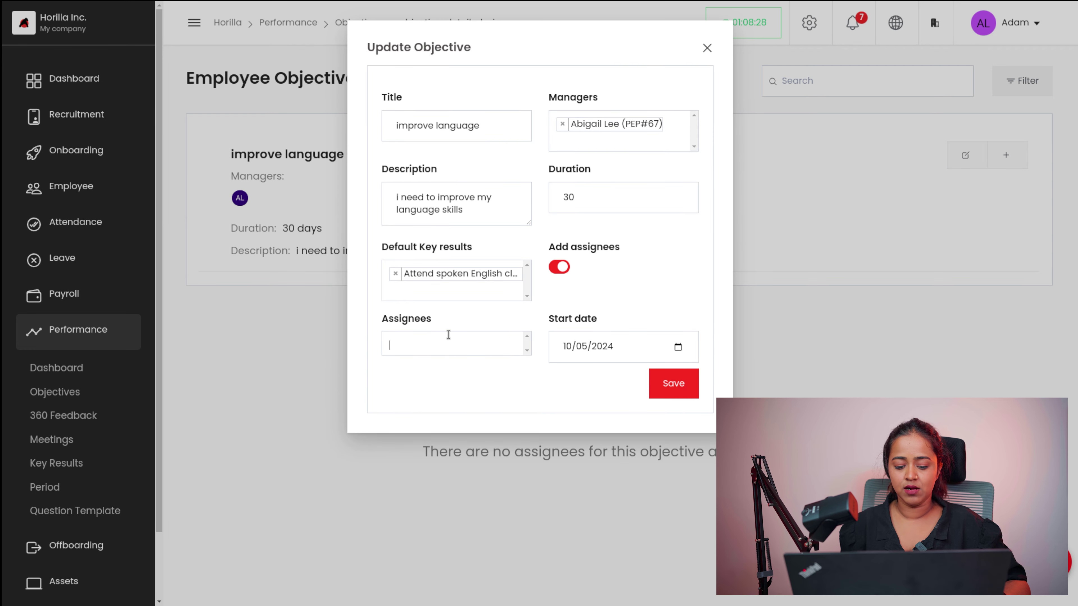
{"action": "left_click", "coordinate": [447, 345]}
{"action": "left_click", "coordinate": [438, 387]}
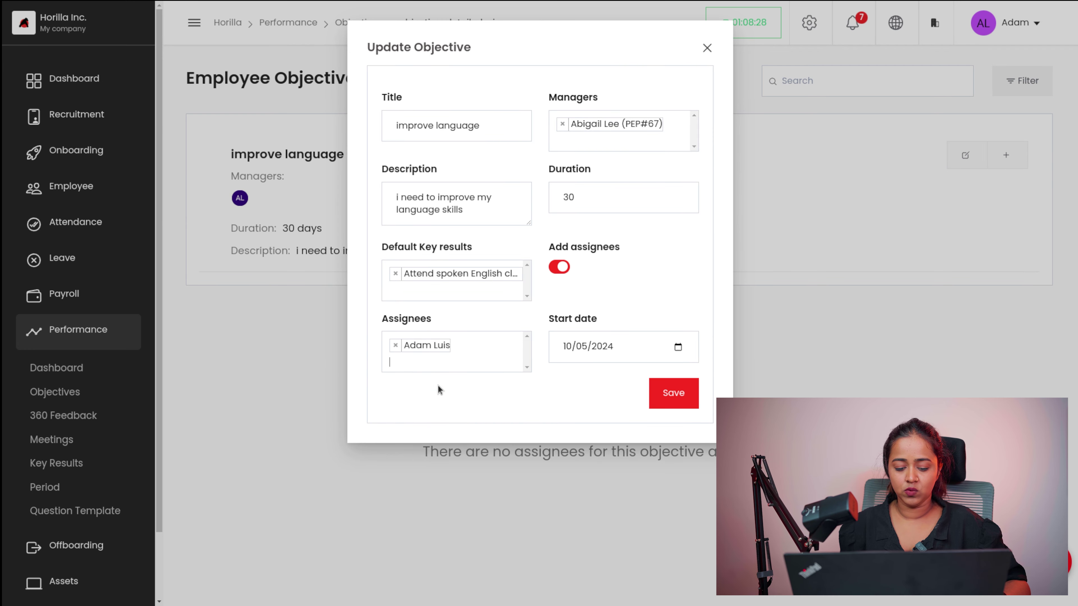
{"action": "left_click", "coordinate": [461, 365]}
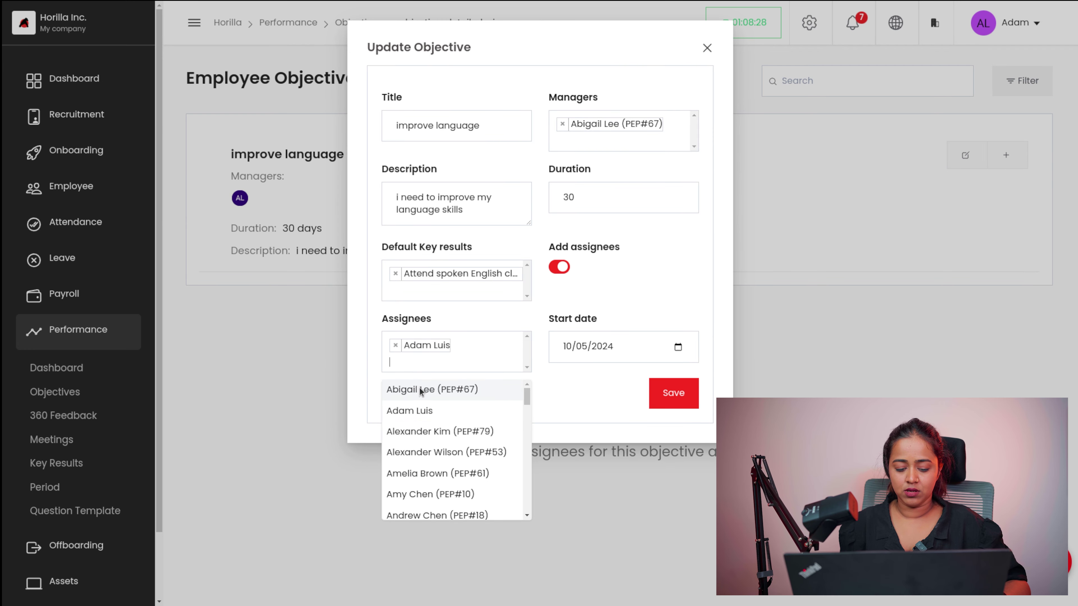
{"action": "left_click", "coordinate": [405, 432]}
{"action": "left_click", "coordinate": [676, 349]}
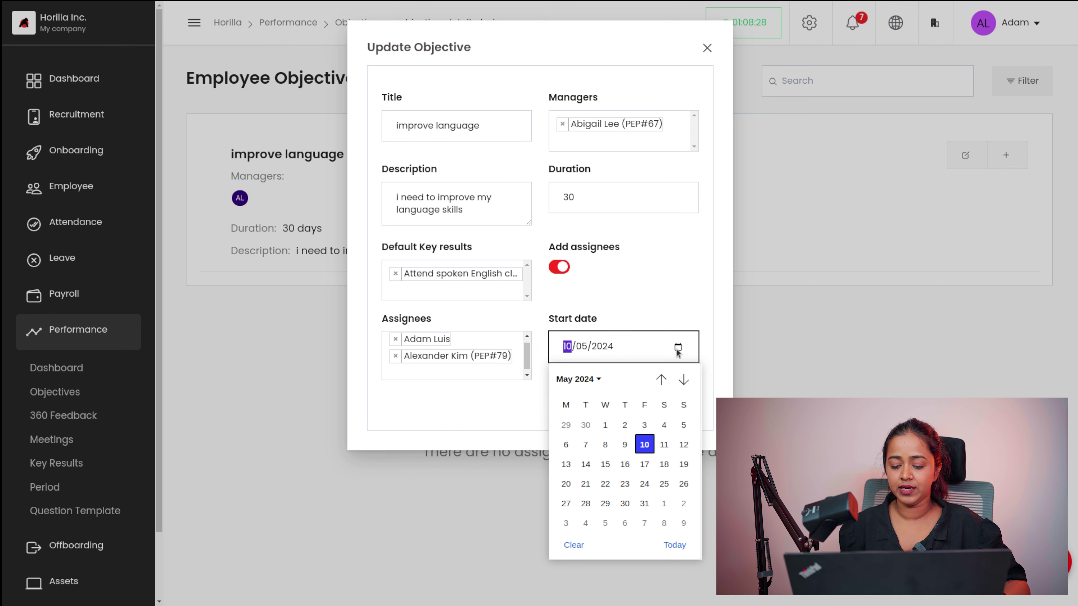
{"action": "left_click", "coordinate": [665, 444]}
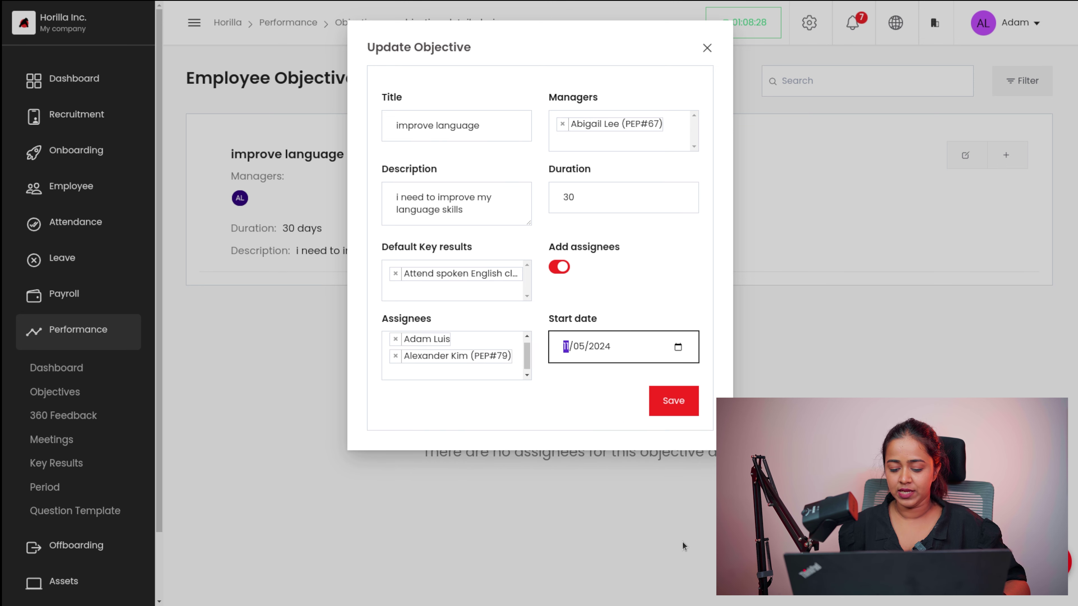
Save the updated objective and start a new key result for the signed-in employee, choosing "Attend spoken English classes"
{"action": "left_click", "coordinate": [678, 402]}
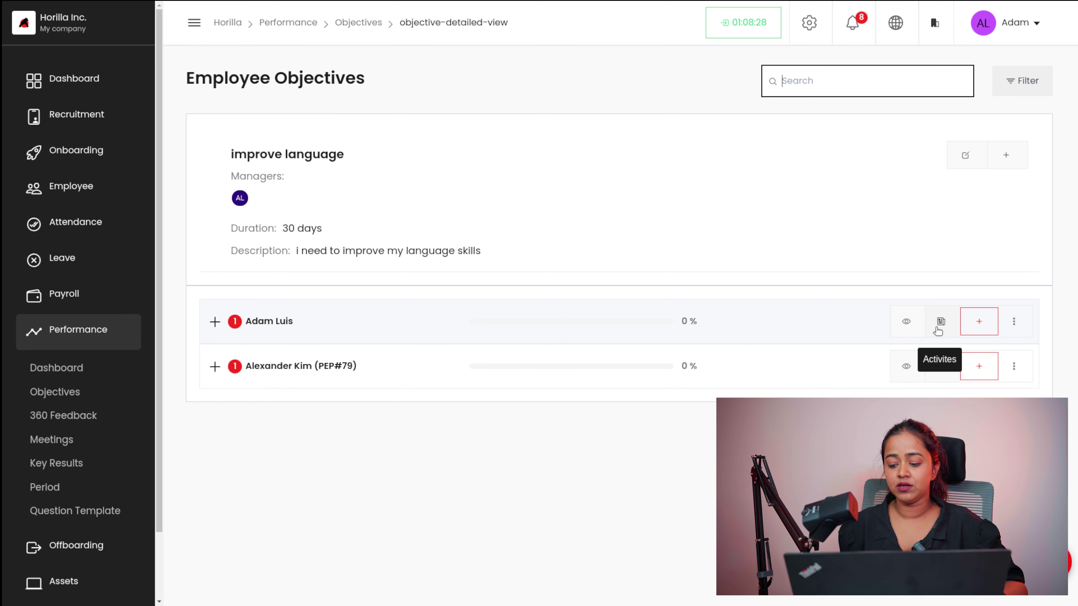
{"action": "left_click", "coordinate": [979, 324]}
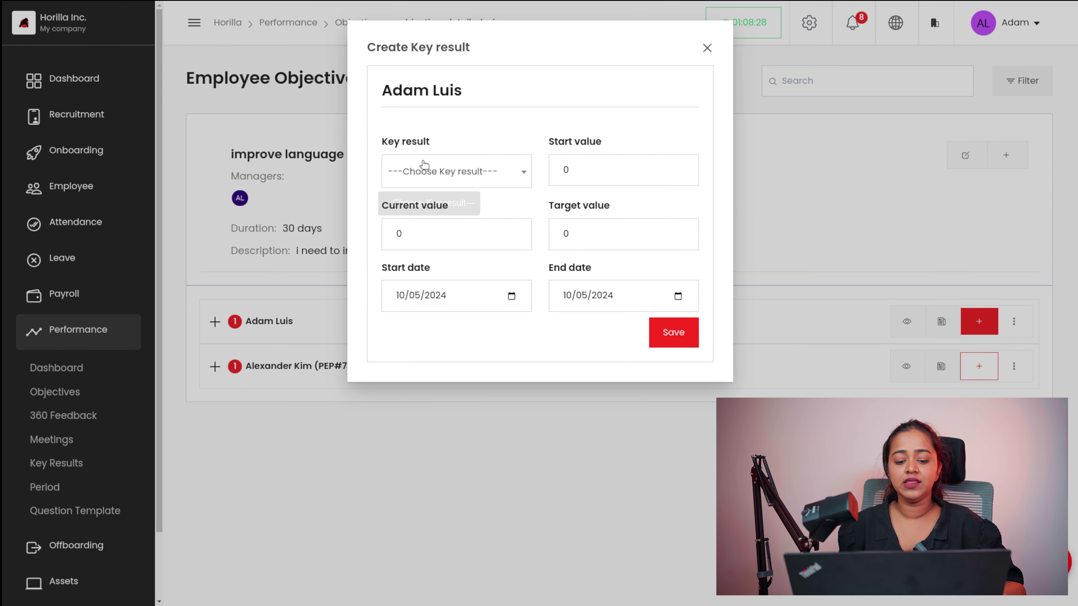
{"action": "left_click", "coordinate": [439, 181]}
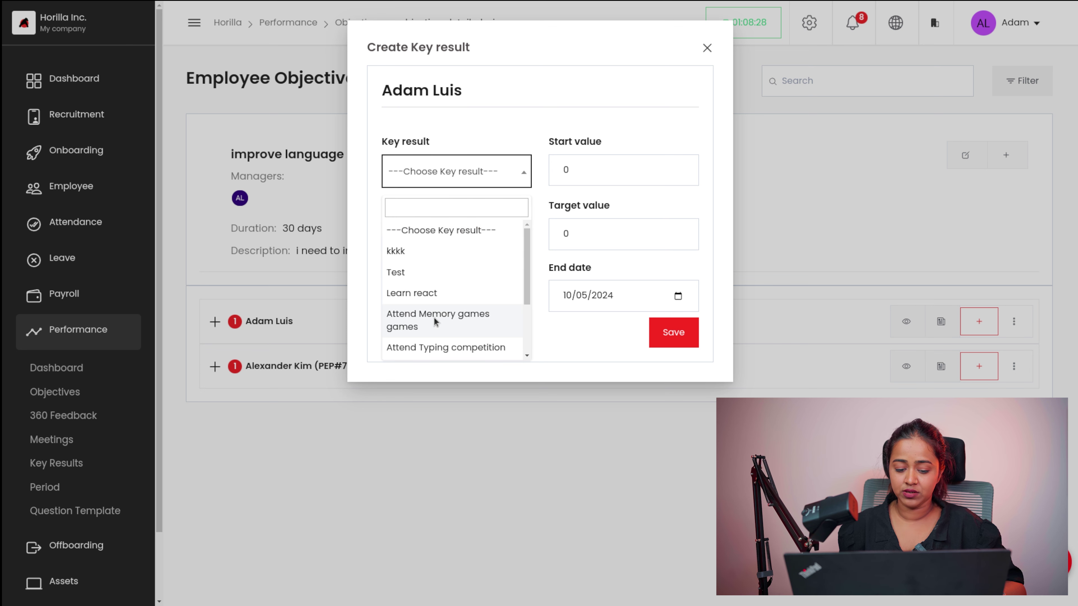
{"action": "scroll", "coordinate": [429, 336], "scroll_direction": "down", "scroll_amount": 2}
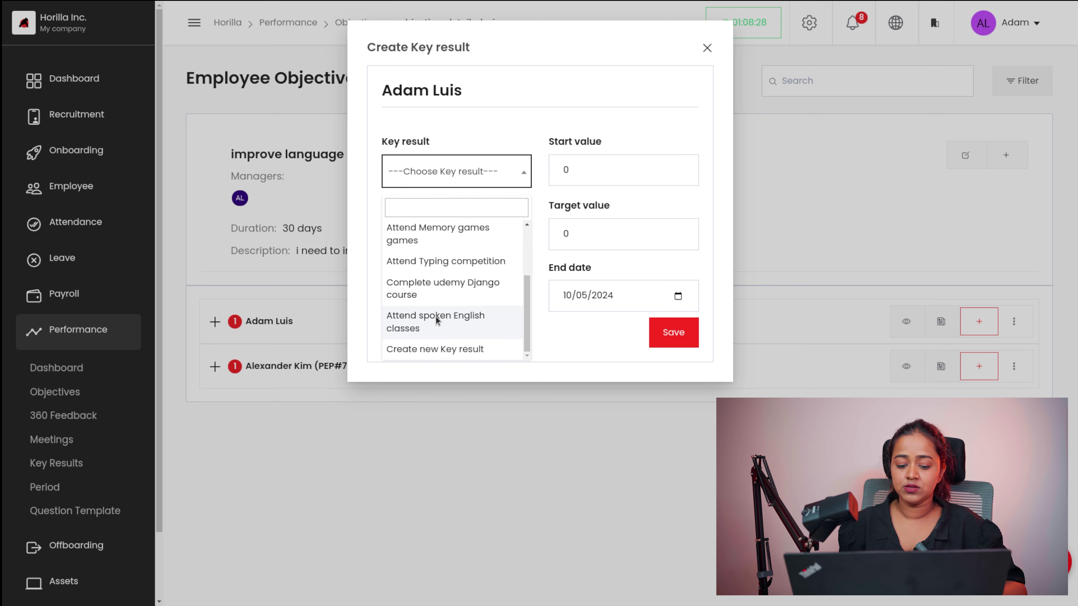
{"action": "left_click", "coordinate": [420, 313]}
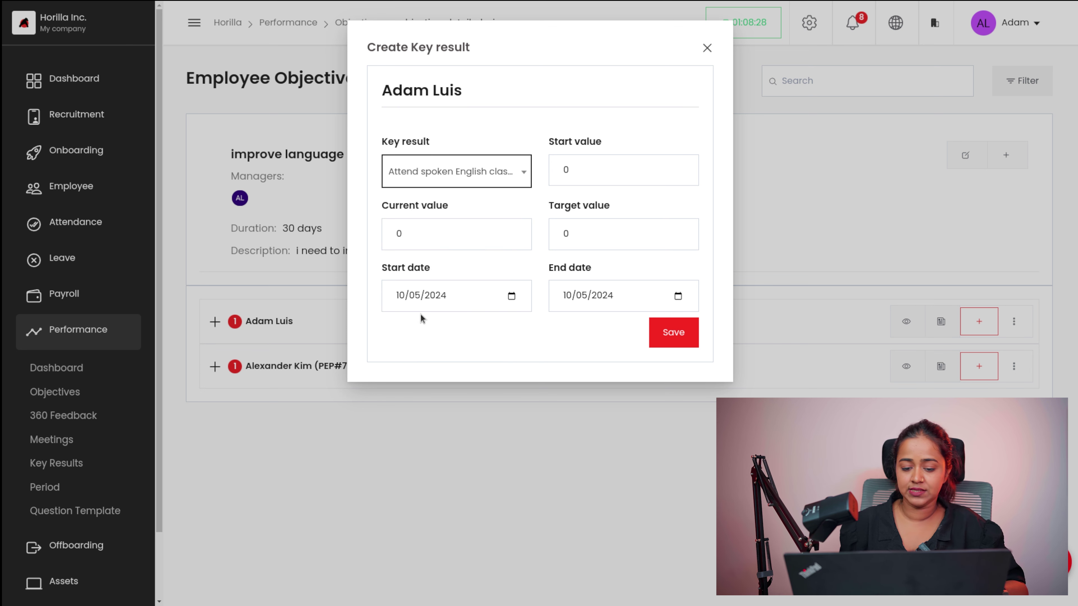
Set the key result's target value to 100 and its current value to 20
{"action": "left_click", "coordinate": [587, 174]}
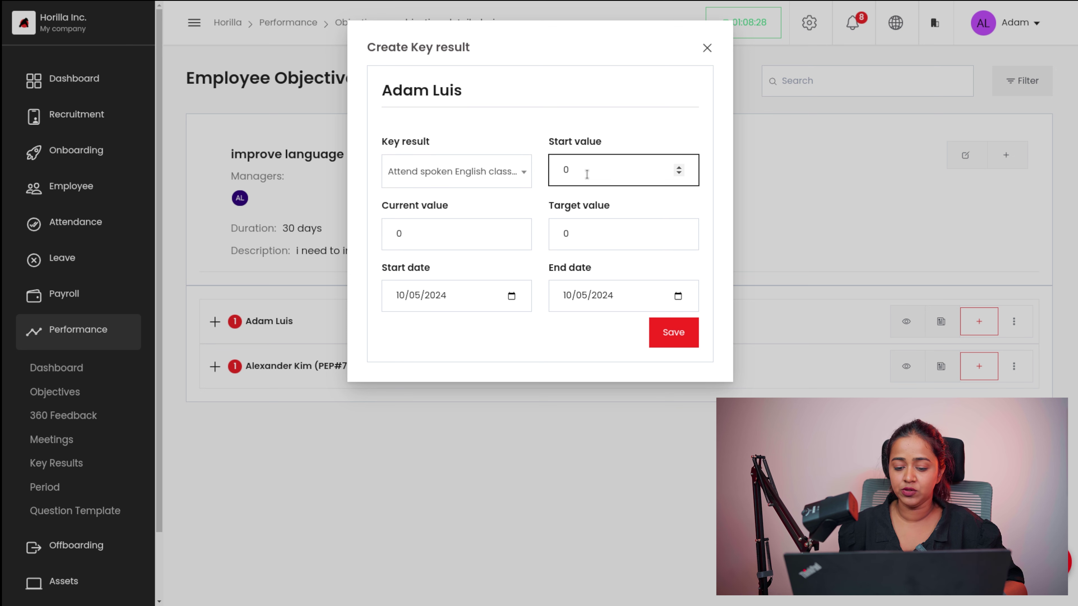
{"action": "left_click", "coordinate": [447, 236]}
{"action": "left_click", "coordinate": [607, 240]}
{"action": "key", "text": "BackSpace"}
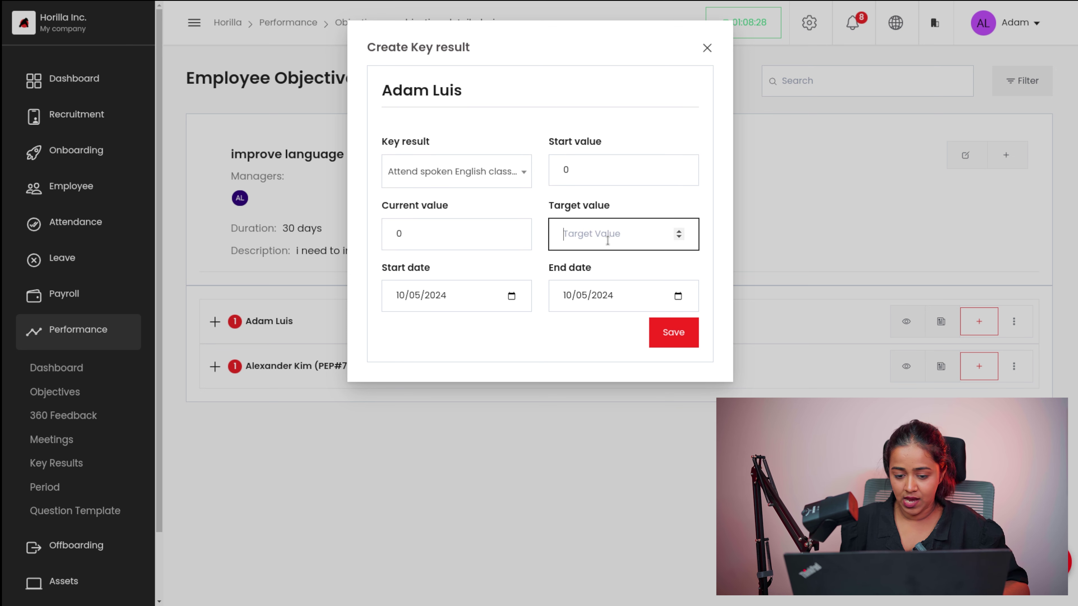
{"action": "type", "text": "100"}
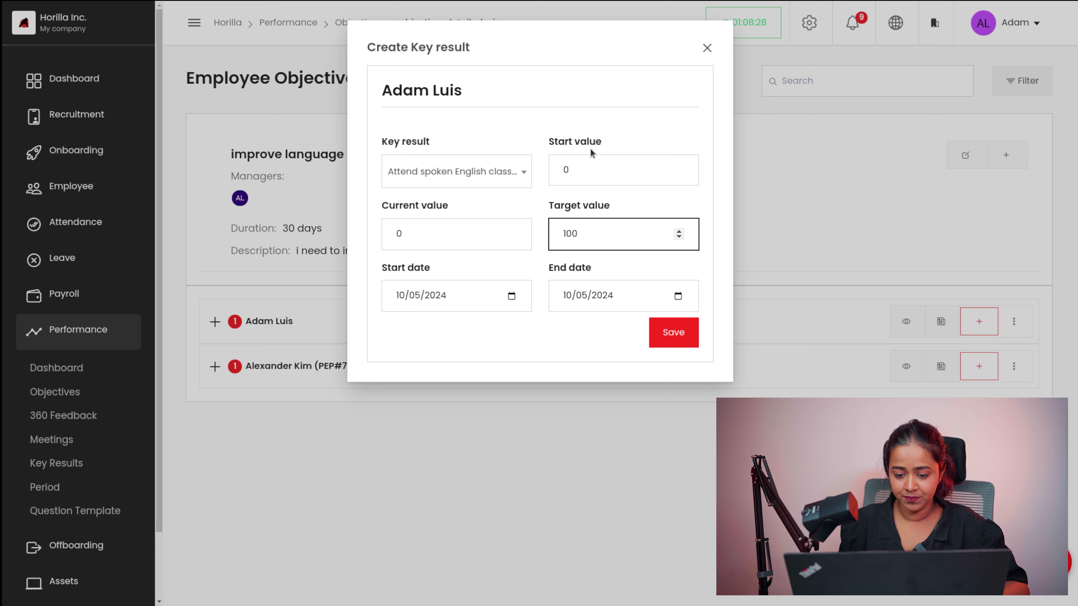
{"action": "left_click", "coordinate": [417, 228]}
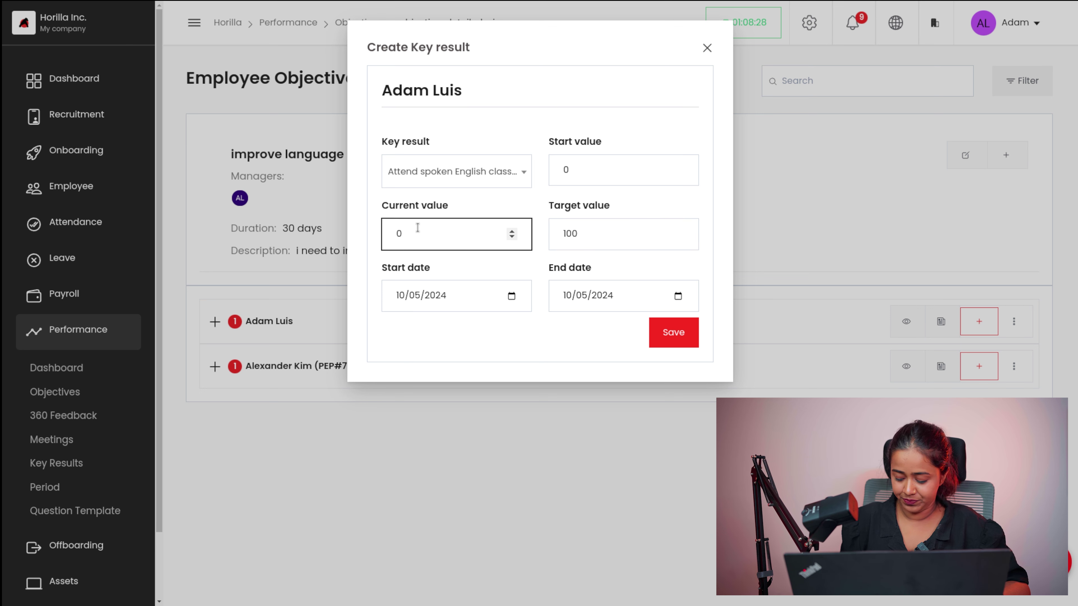
{"action": "key", "text": "BackSpace"}
{"action": "type", "text": "20"}
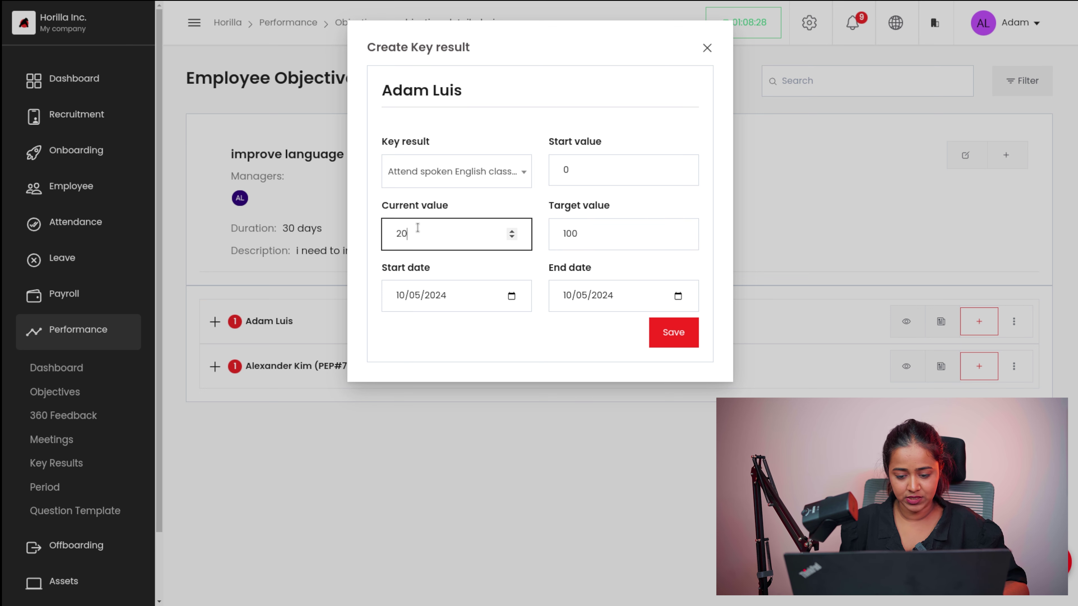
Keep the key result's start date at 10/05/2024, set its end date to 31/05/2024, and save it
{"action": "left_click", "coordinate": [510, 293]}
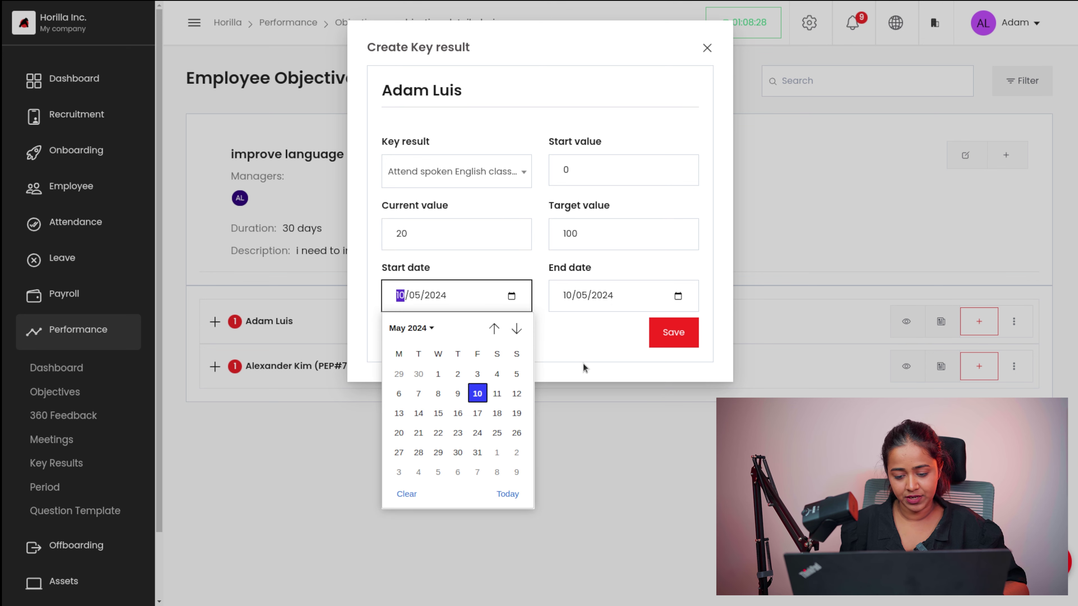
{"action": "left_click", "coordinate": [674, 294]}
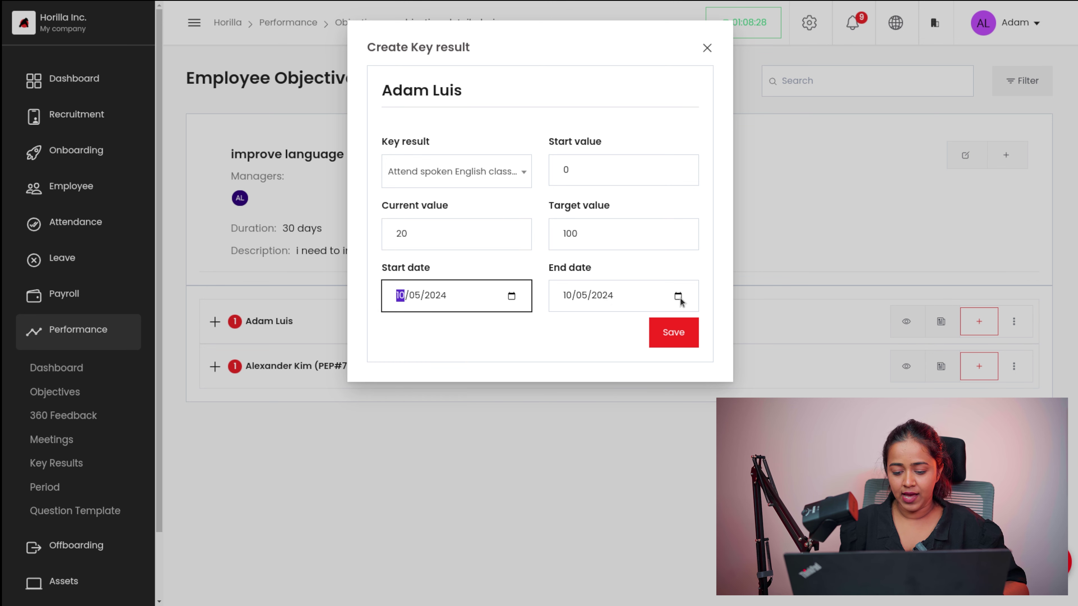
{"action": "left_click", "coordinate": [678, 295]}
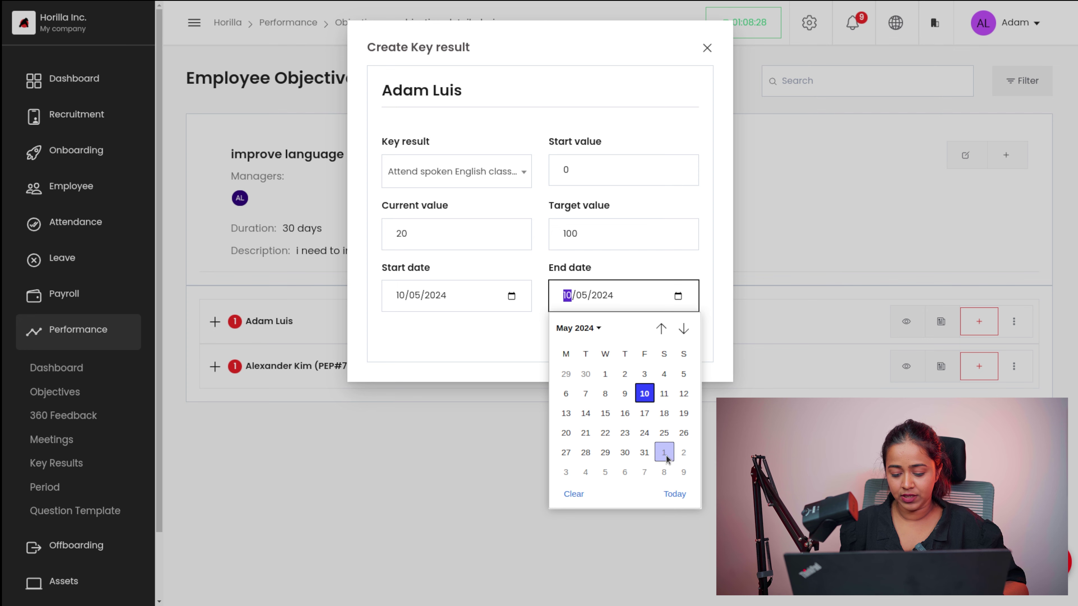
{"action": "left_click", "coordinate": [644, 452]}
{"action": "left_click", "coordinate": [674, 338]}
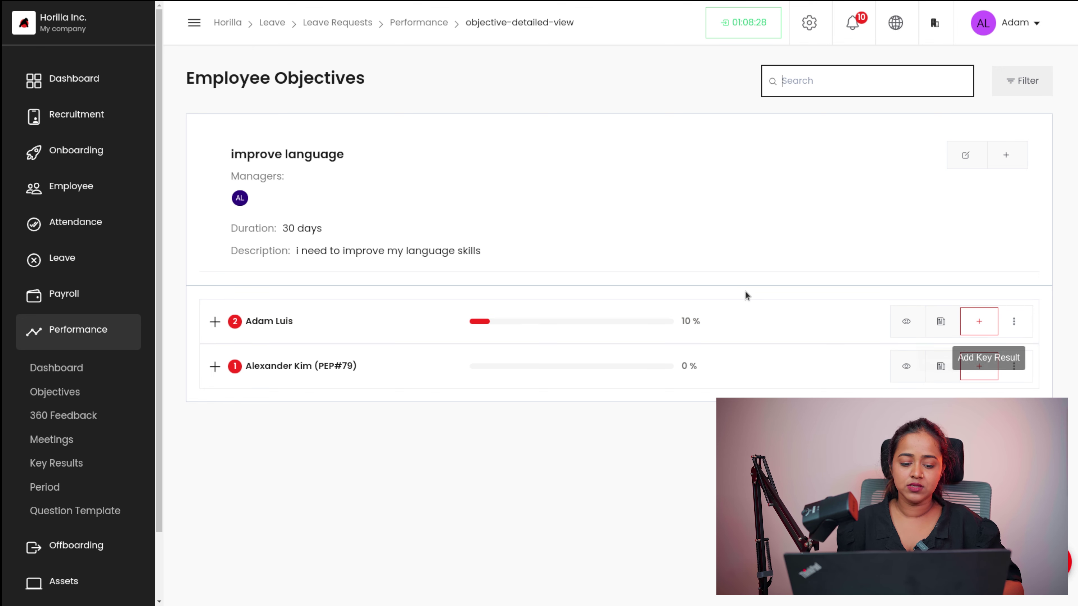
Change the status of the signed-in employee's "improve language" objective to On Track and close its details
{"action": "left_click", "coordinate": [912, 322]}
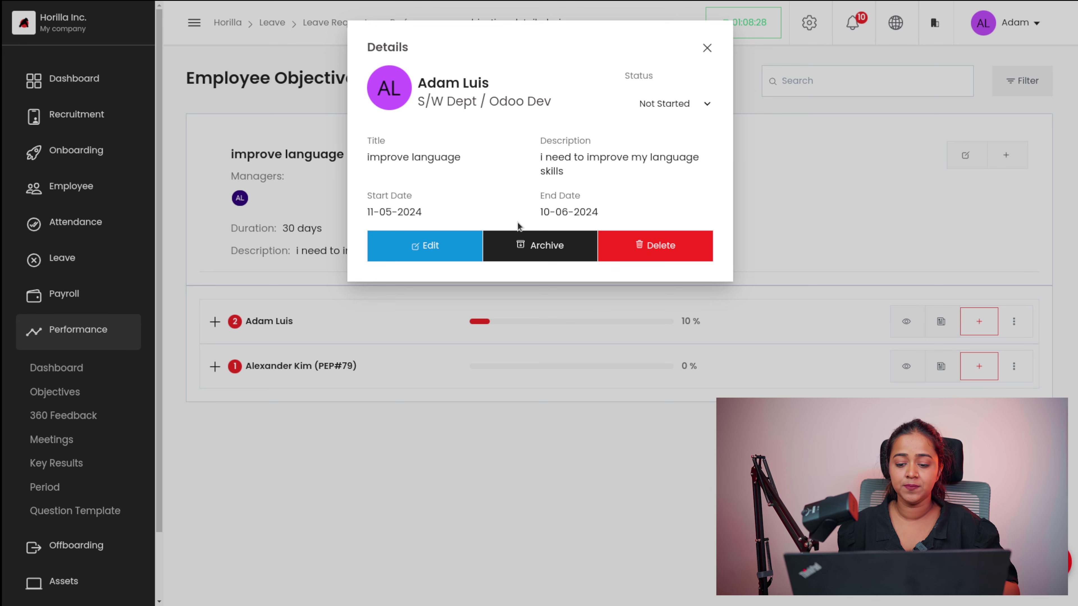
{"action": "left_click", "coordinate": [694, 109]}
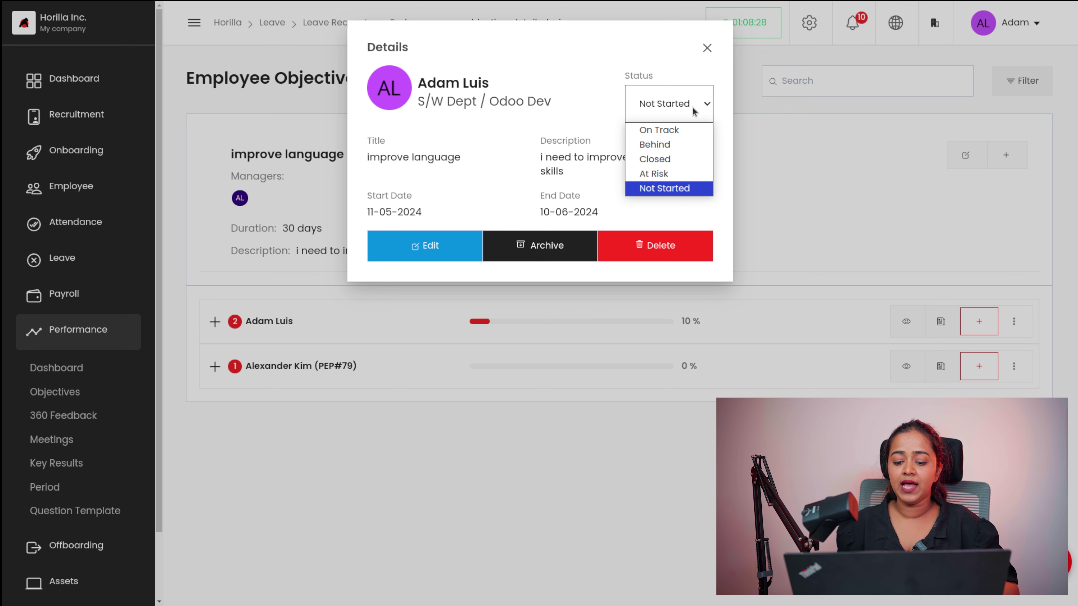
{"action": "left_click", "coordinate": [679, 132]}
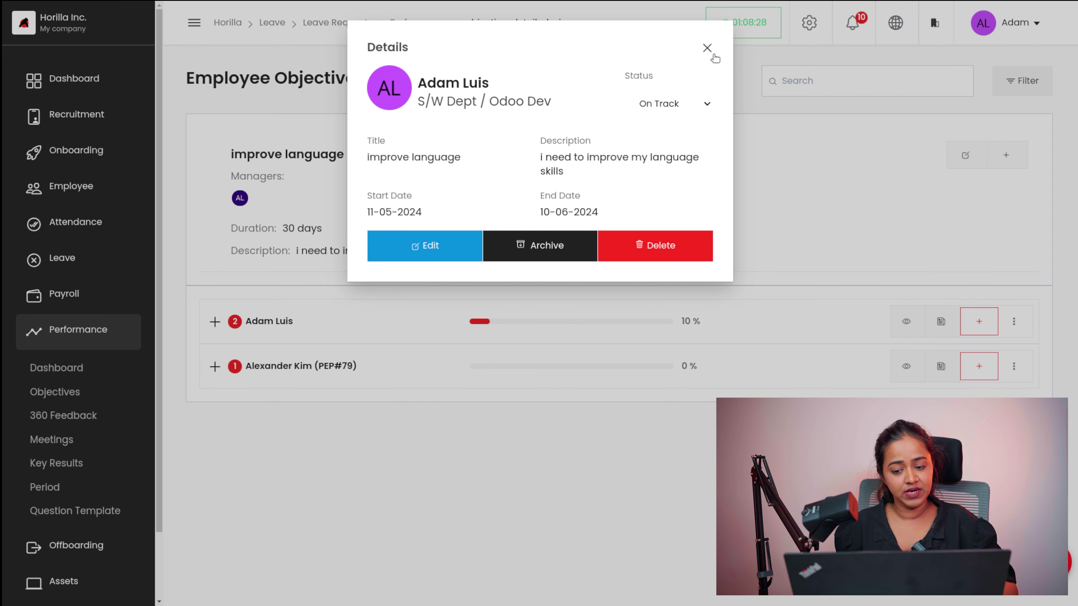
{"action": "left_click", "coordinate": [707, 48]}
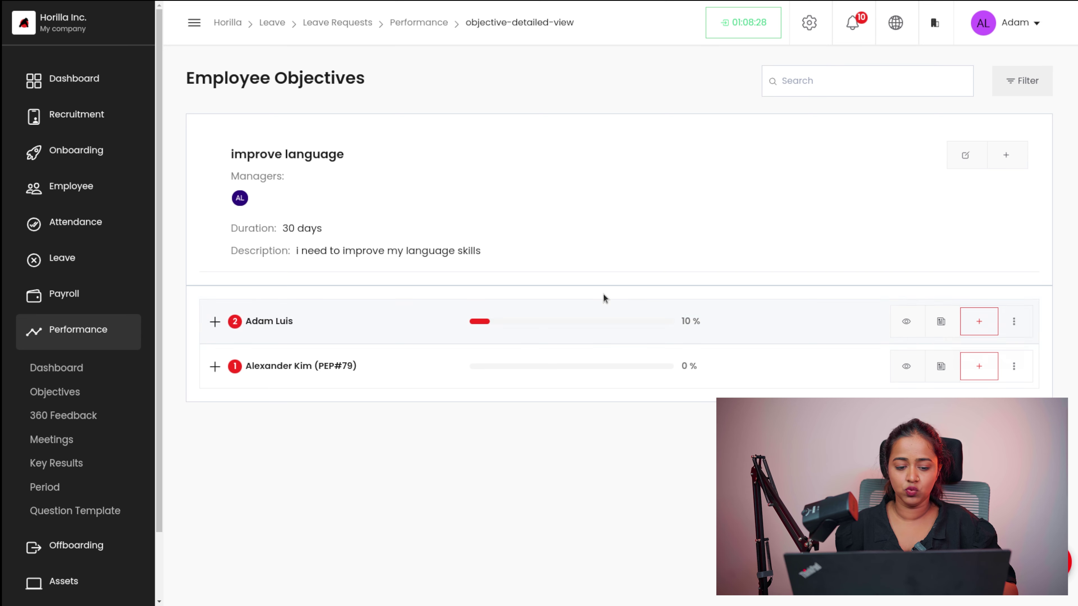
Review the "improve language" objective's edit form without changing it, then return to the objectives list by way of the Performance dashboard
{"action": "left_click", "coordinate": [967, 164]}
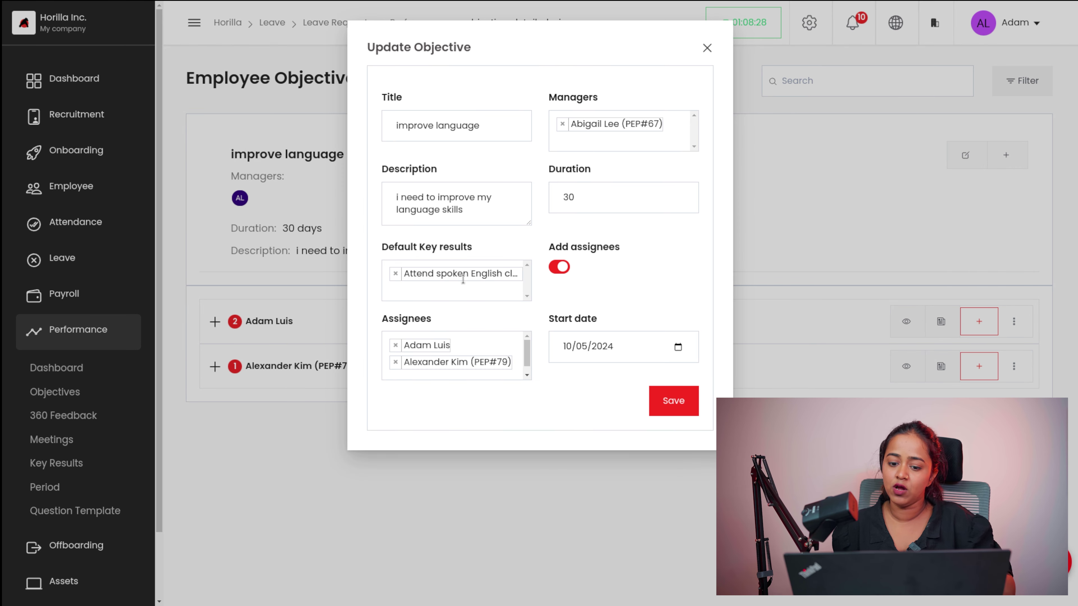
{"action": "left_click", "coordinate": [705, 47]}
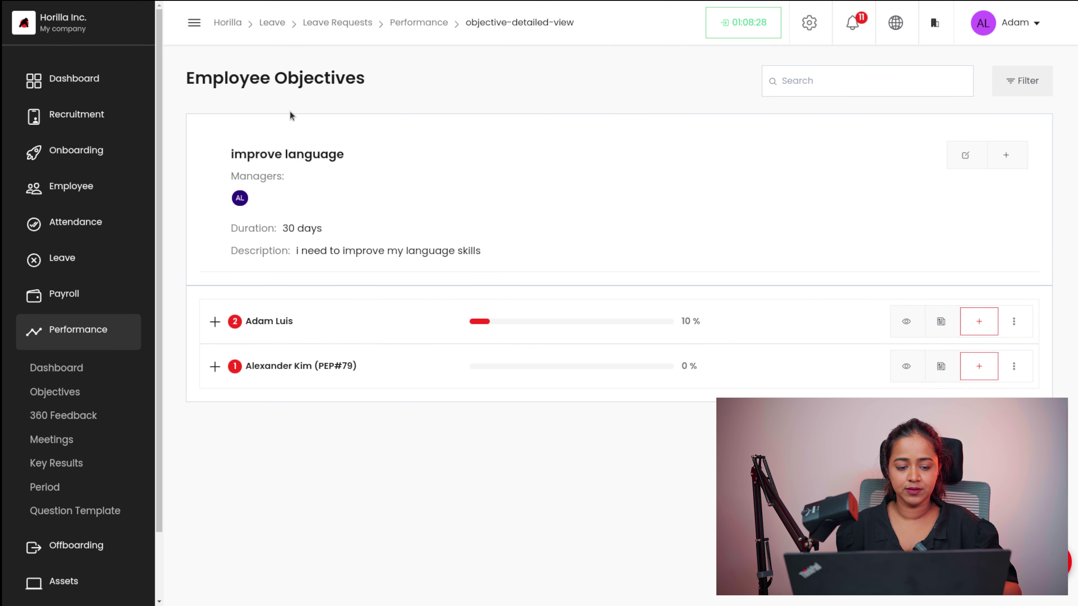
{"action": "left_click", "coordinate": [419, 28]}
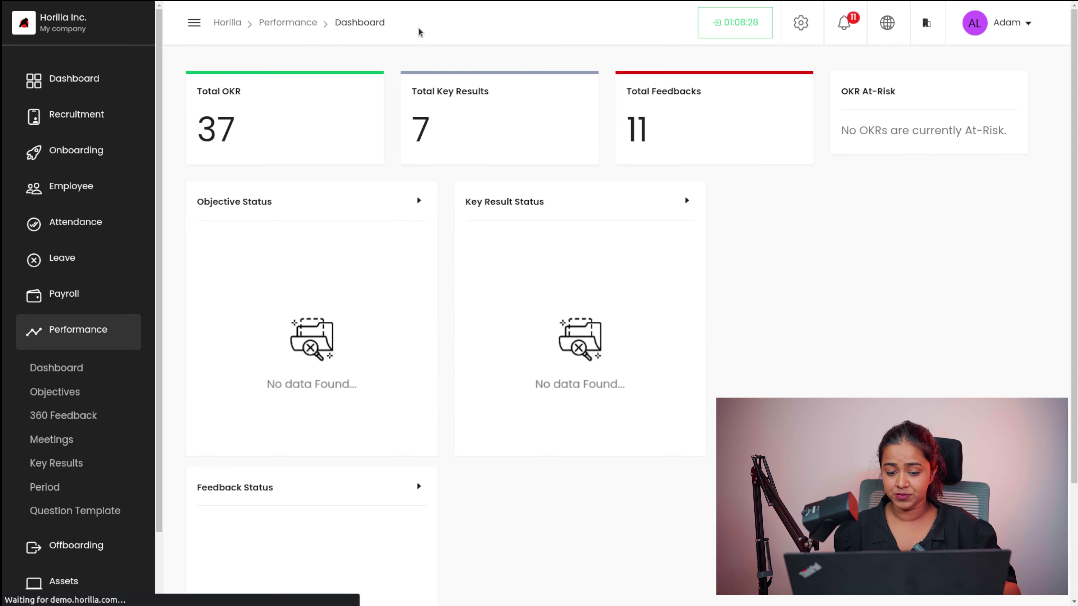
{"action": "left_click", "coordinate": [68, 391]}
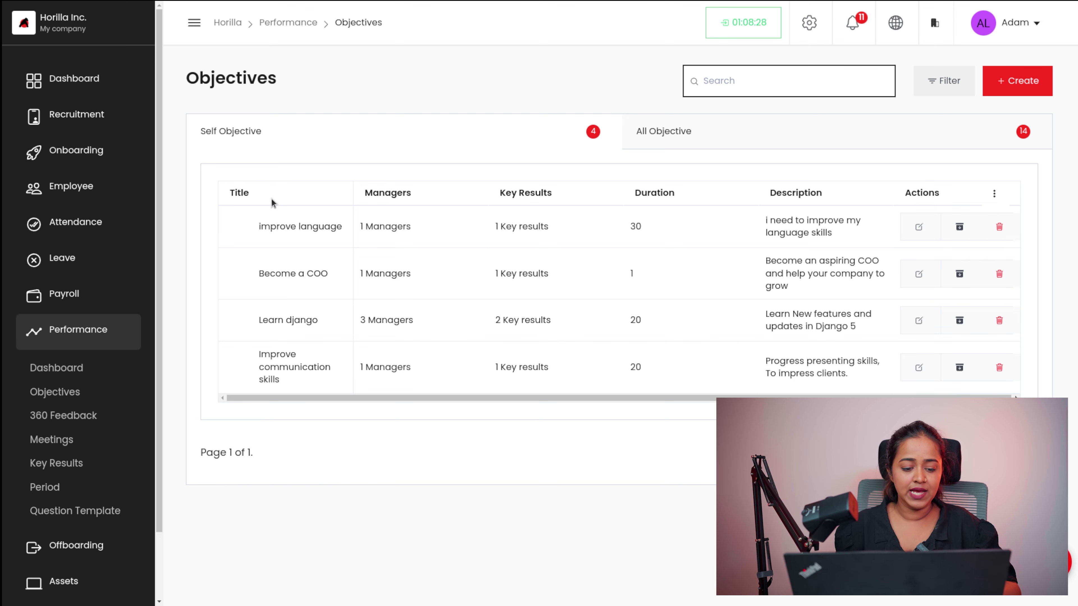
Open 360 Feedback and review the entries under Self Feedback
{"action": "left_click", "coordinate": [65, 416]}
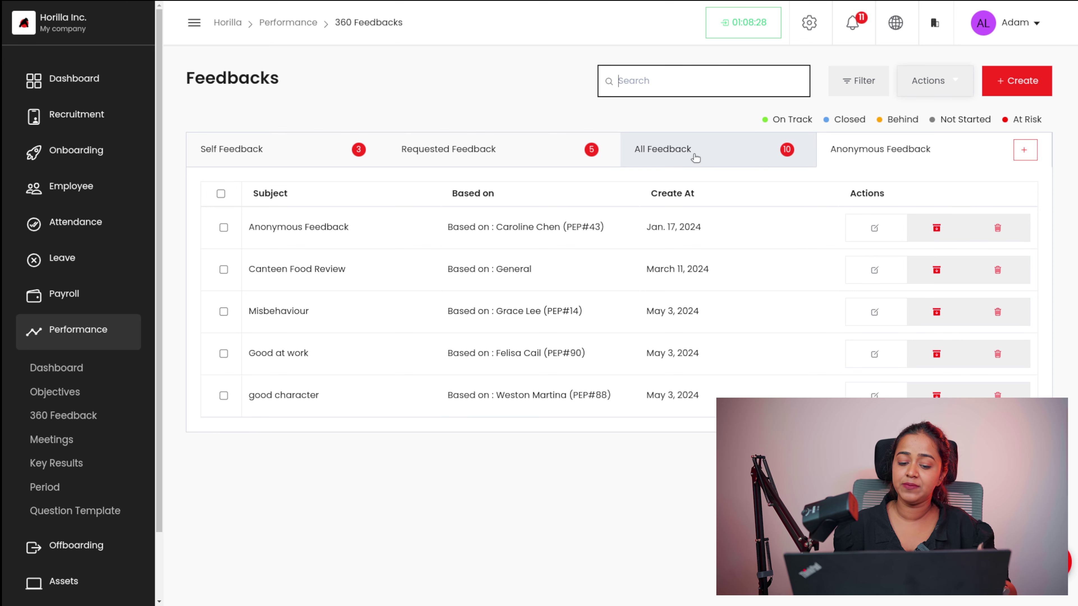
{"action": "left_click", "coordinate": [299, 152]}
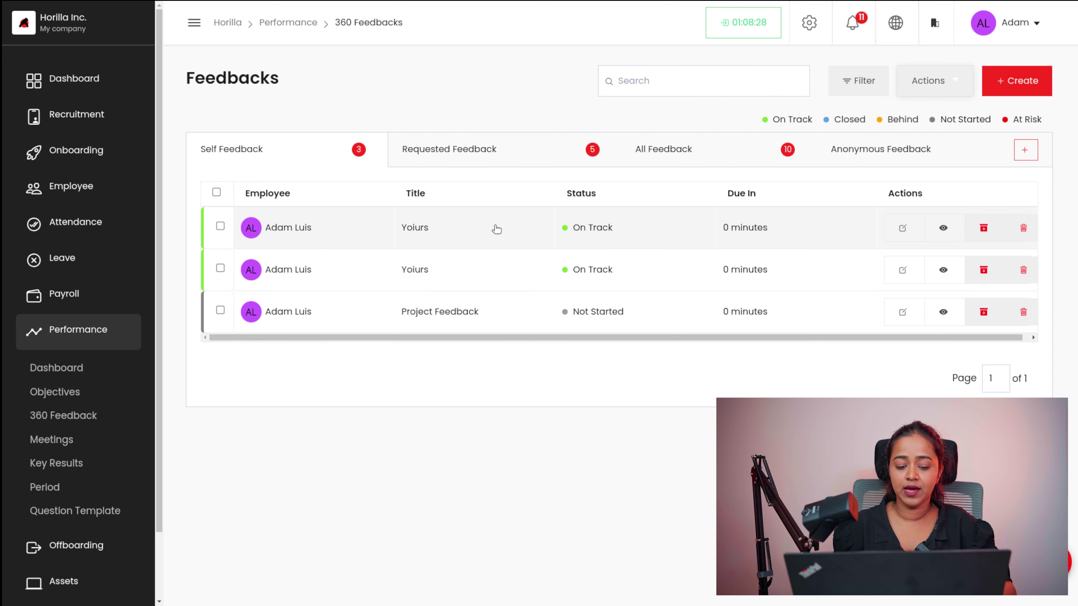
{"action": "scroll", "coordinate": [496, 229], "scroll_direction": "right", "scroll_amount": 1}
{"action": "scroll", "coordinate": [496, 230], "scroll_direction": "left", "scroll_amount": 1}
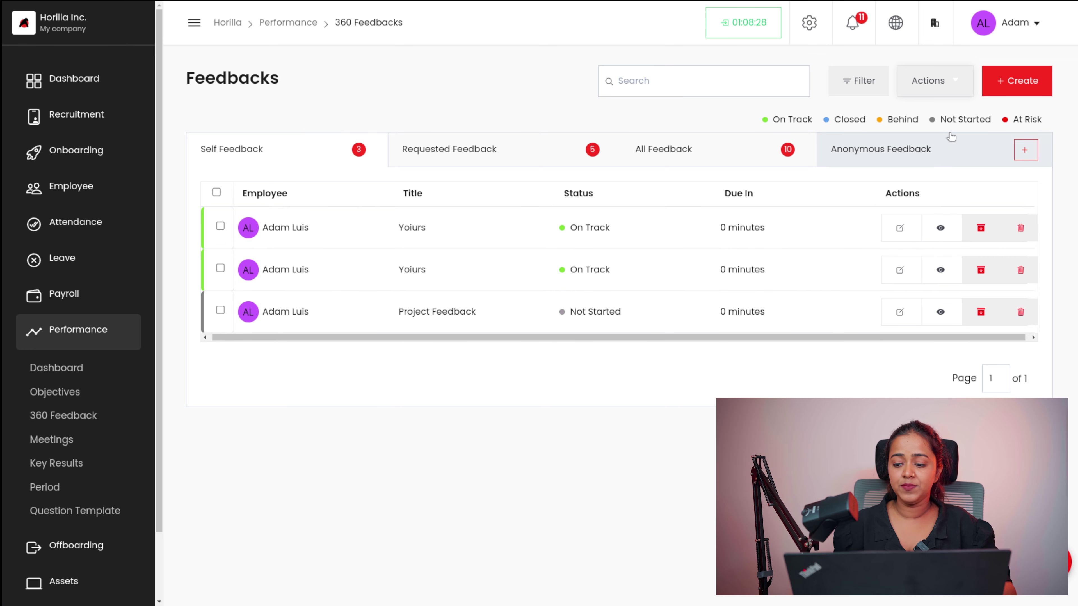
Start a new feedback titled "New feedback" with the signed-in employee as its employee
{"action": "left_click", "coordinate": [1036, 77]}
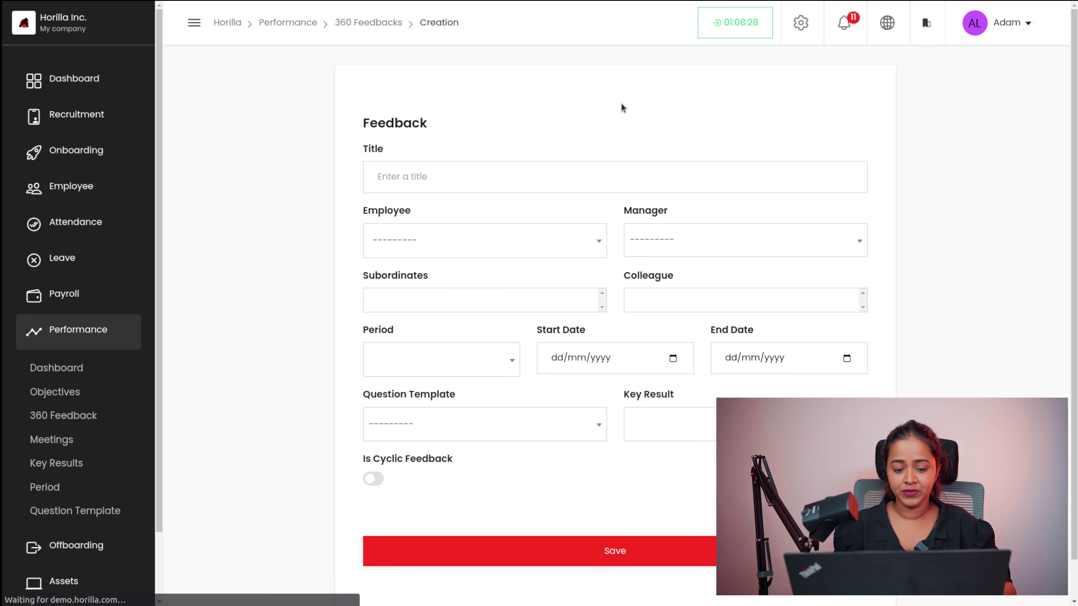
{"action": "left_click", "coordinate": [389, 167]}
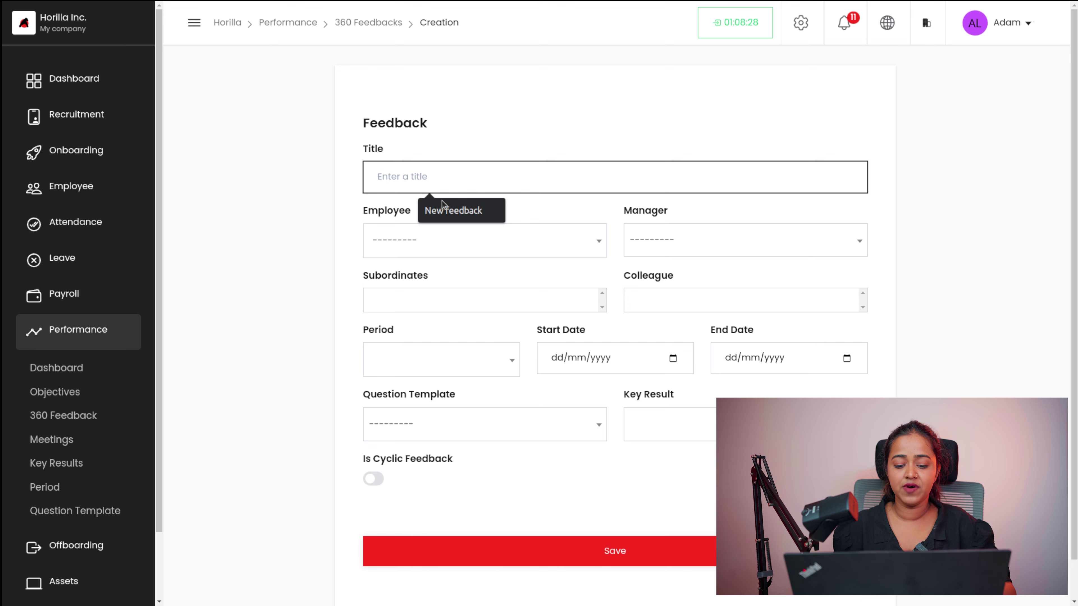
{"action": "left_click", "coordinate": [443, 208]}
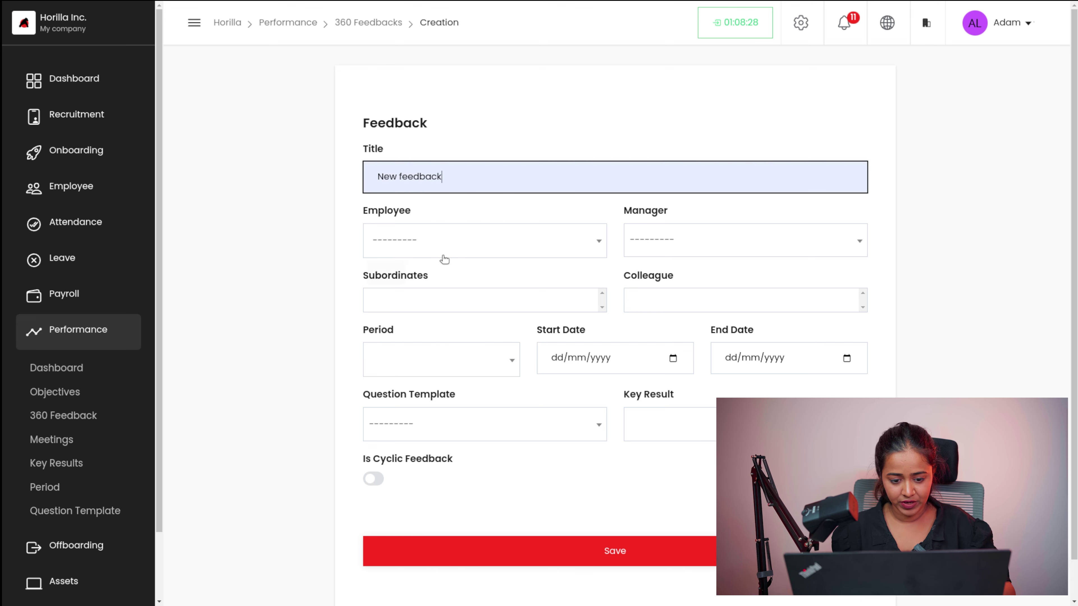
{"action": "left_click", "coordinate": [446, 244]}
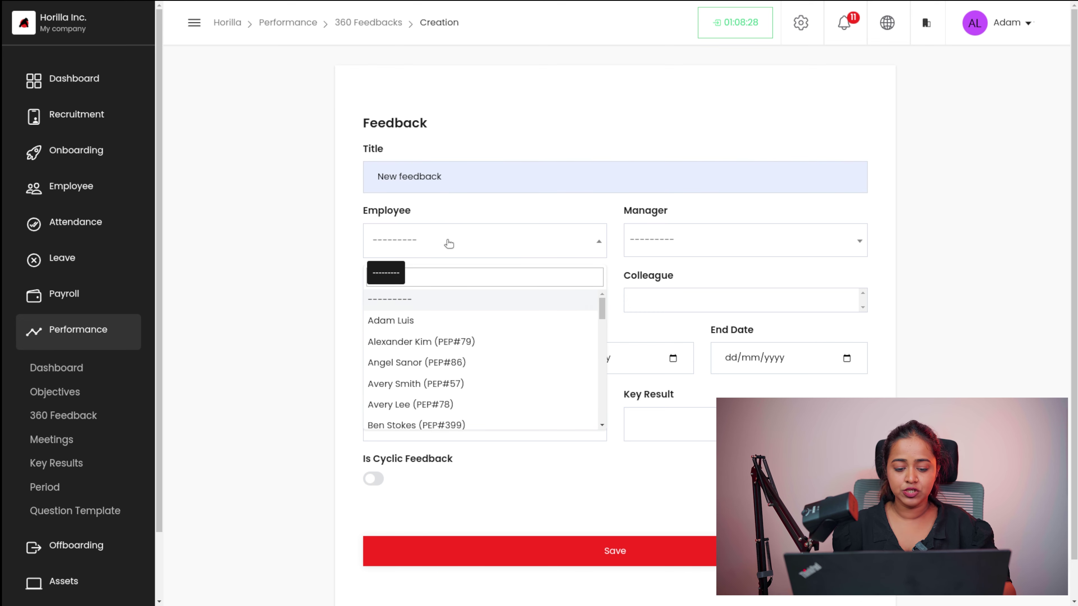
{"action": "left_click", "coordinate": [415, 325]}
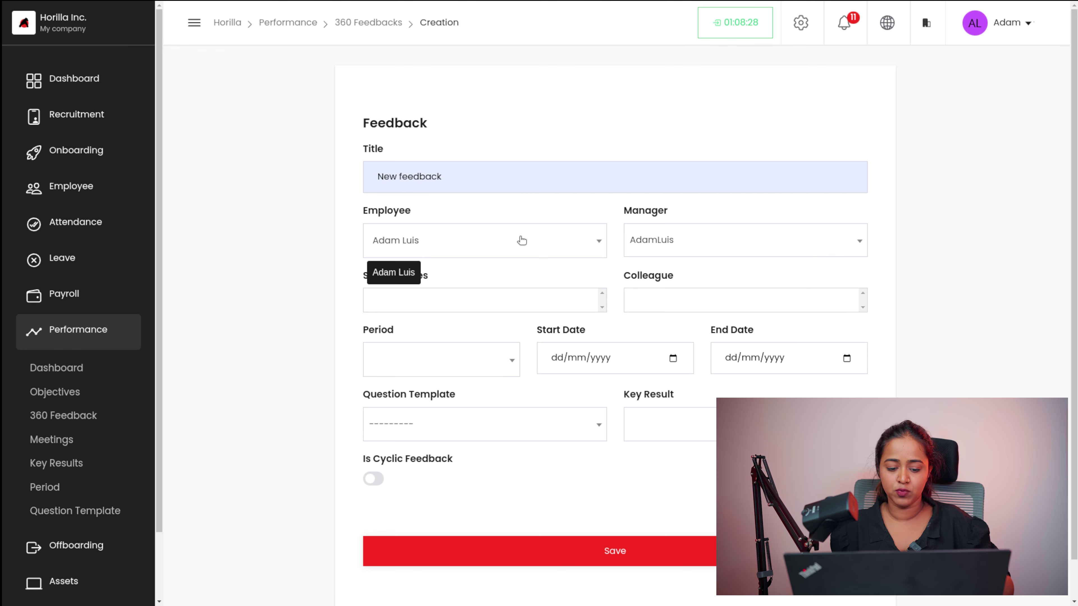
Add one employee as subordinate and a different employee as colleague on the feedback form
{"action": "left_click", "coordinate": [423, 309]}
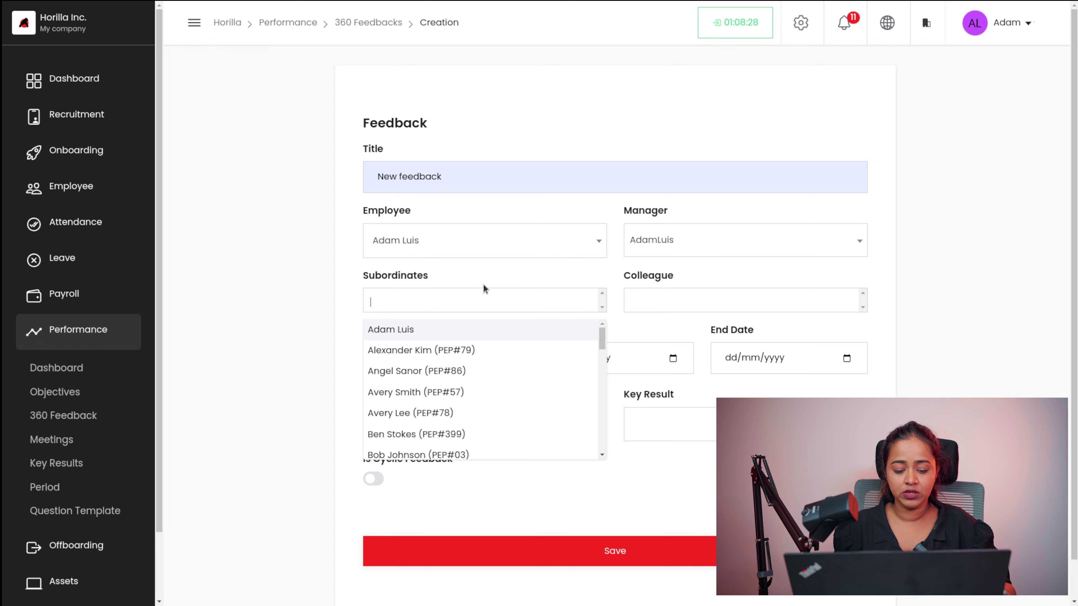
{"action": "left_click", "coordinate": [445, 344]}
{"action": "left_click", "coordinate": [676, 300]}
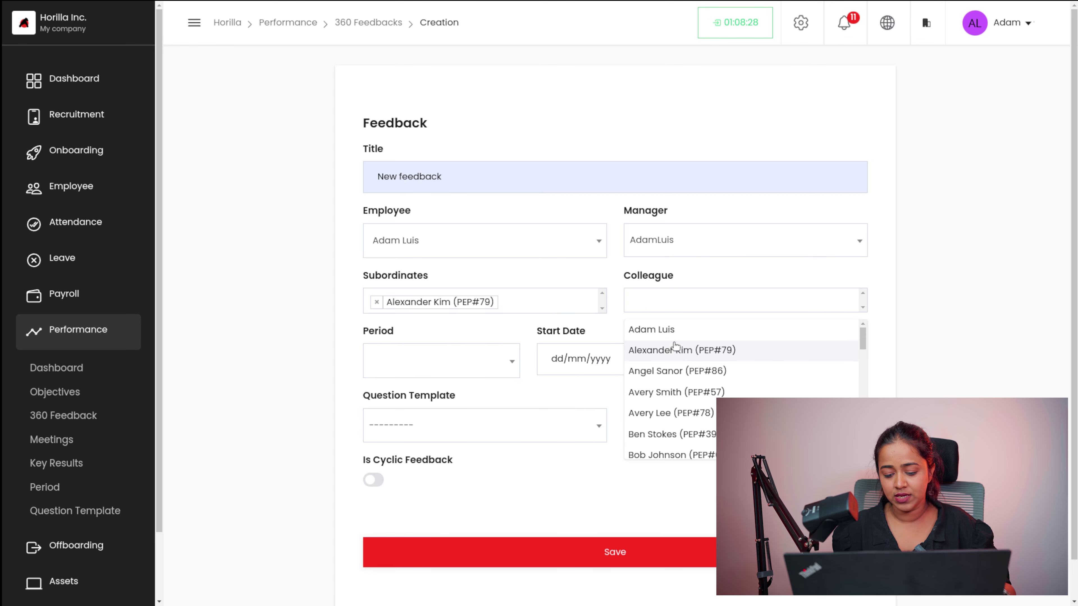
{"action": "left_click", "coordinate": [682, 379]}
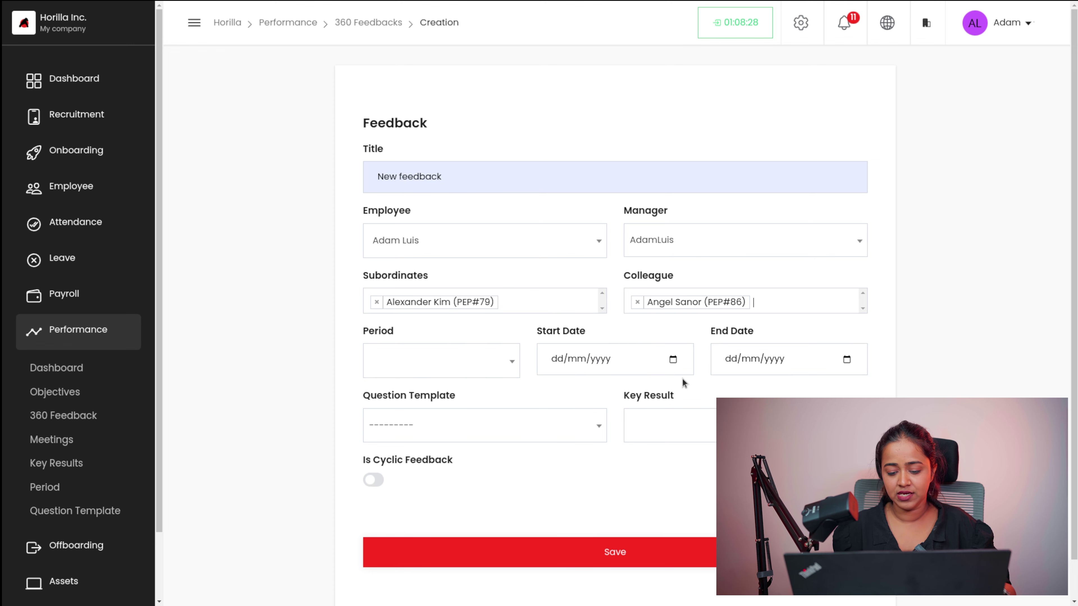
Check the period choices on the feedback form, then view the module's list of defined periods
{"action": "left_click", "coordinate": [425, 369]}
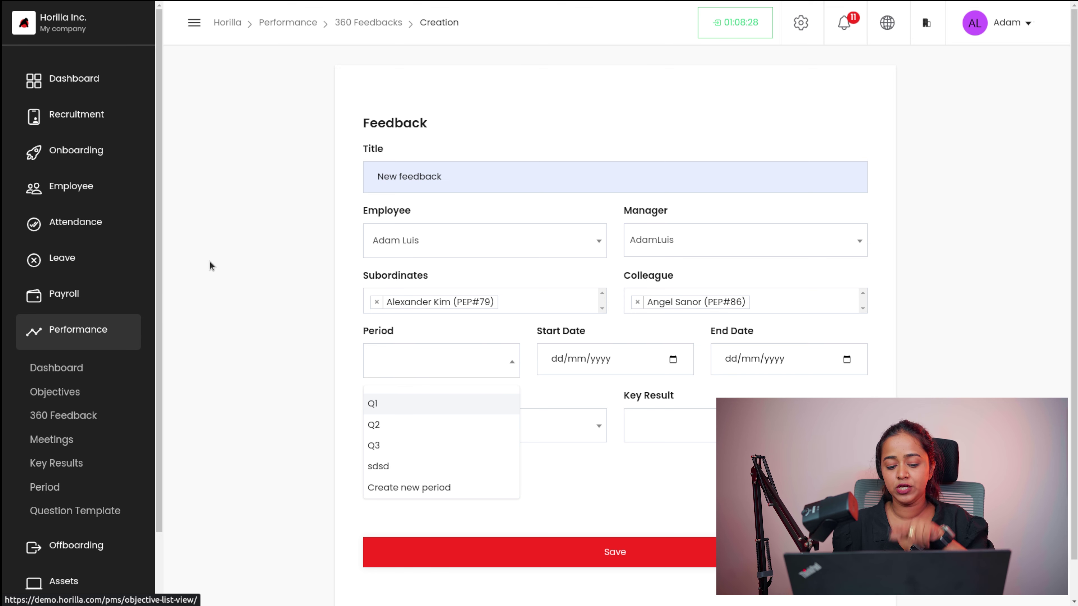
{"action": "left_click", "coordinate": [41, 492]}
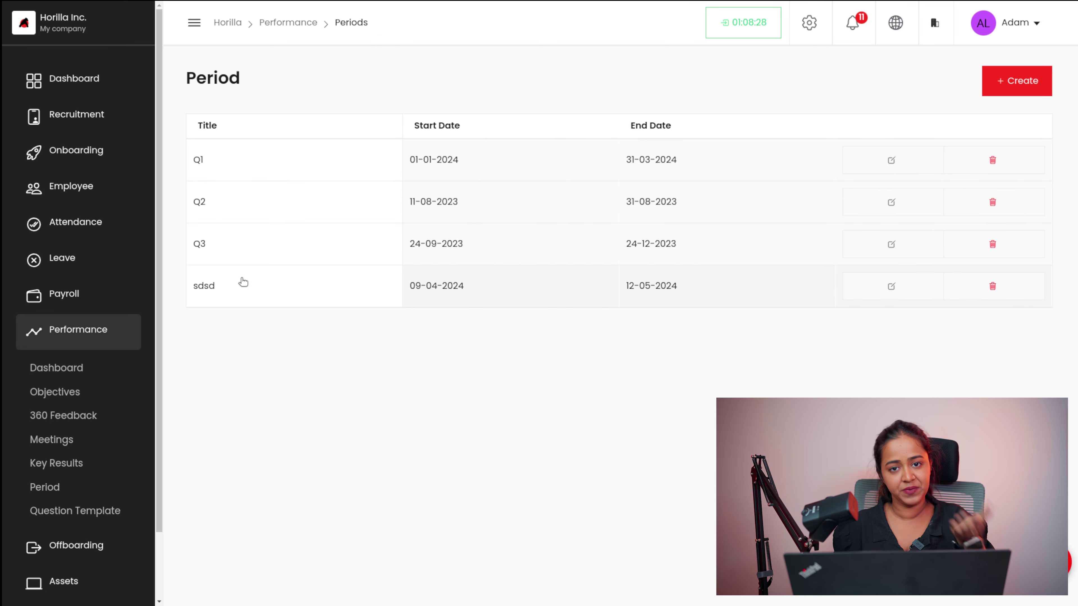
Start a new period titled "Q4" with start date 31/05/2024 and end date 28/06/2024
{"action": "left_click", "coordinate": [1028, 87]}
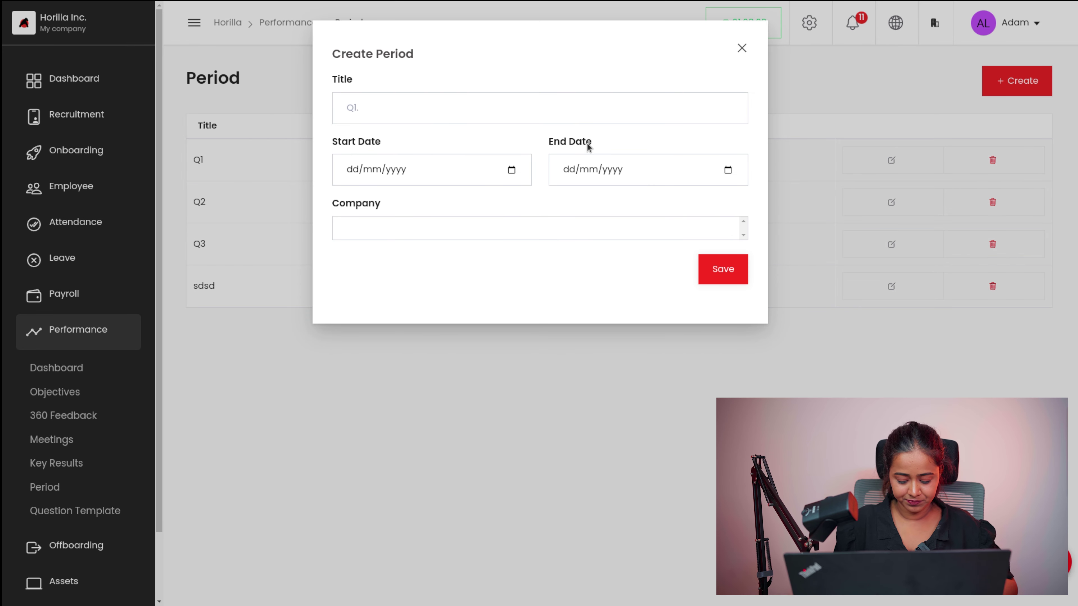
{"action": "left_click", "coordinate": [462, 102]}
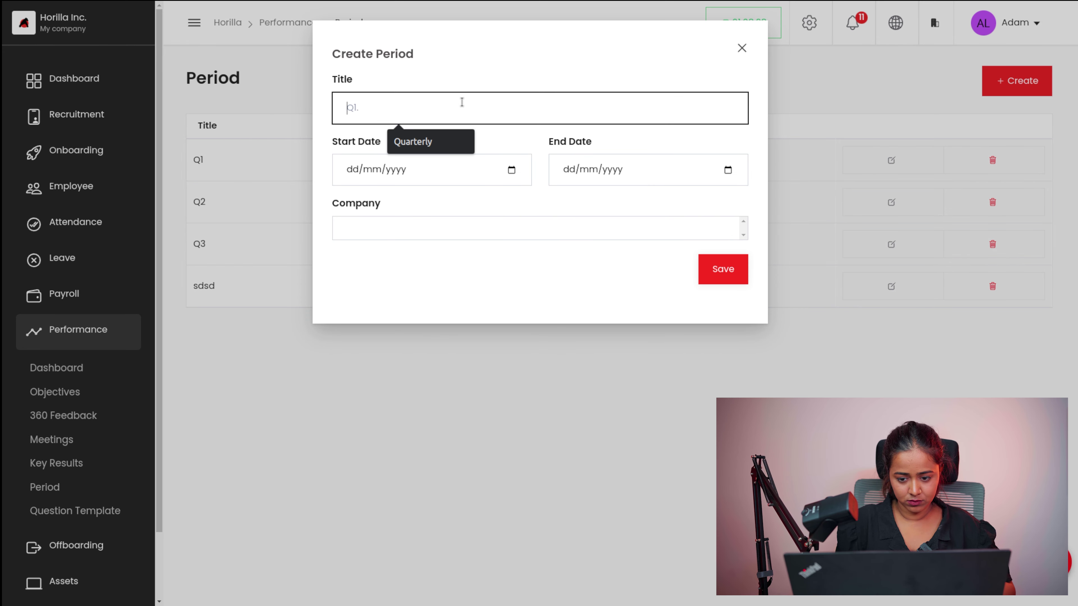
{"action": "type", "text": "Q4"}
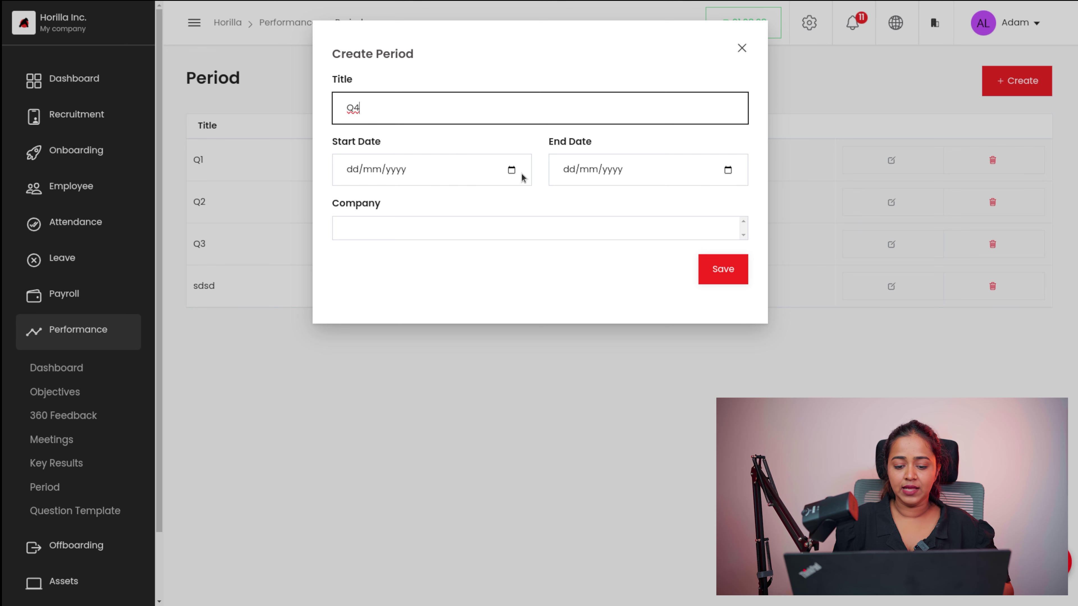
{"action": "left_click", "coordinate": [511, 171]}
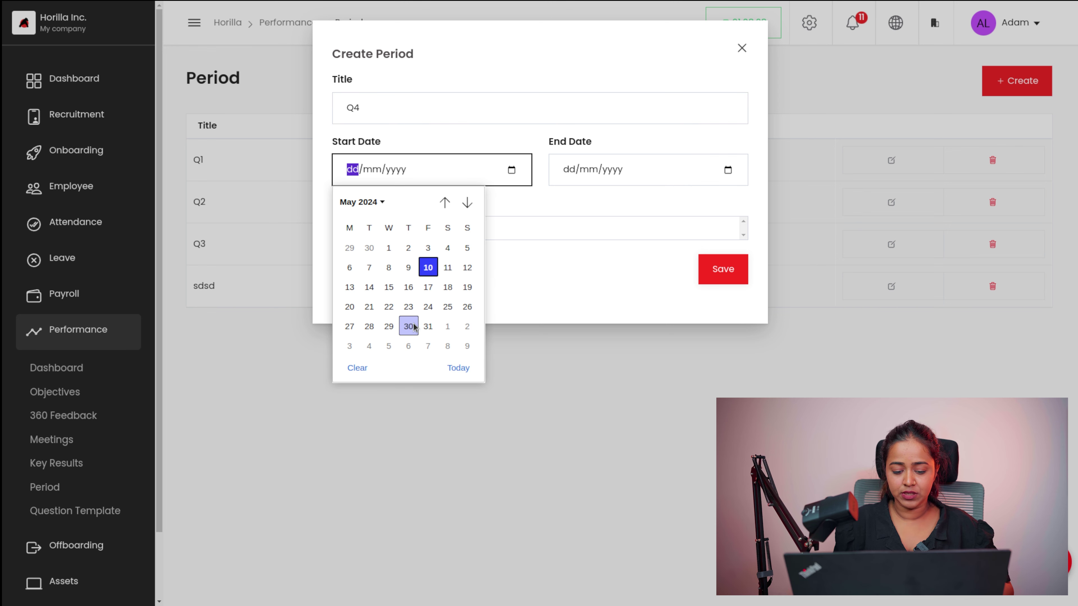
{"action": "left_click", "coordinate": [427, 326]}
{"action": "left_click", "coordinate": [728, 171]}
{"action": "left_click", "coordinate": [684, 203]}
{"action": "left_click", "coordinate": [645, 326]}
Assign the new period to the company Horilla Inc and save it
{"action": "left_click", "coordinate": [522, 227]}
{"action": "left_click", "coordinate": [472, 257]}
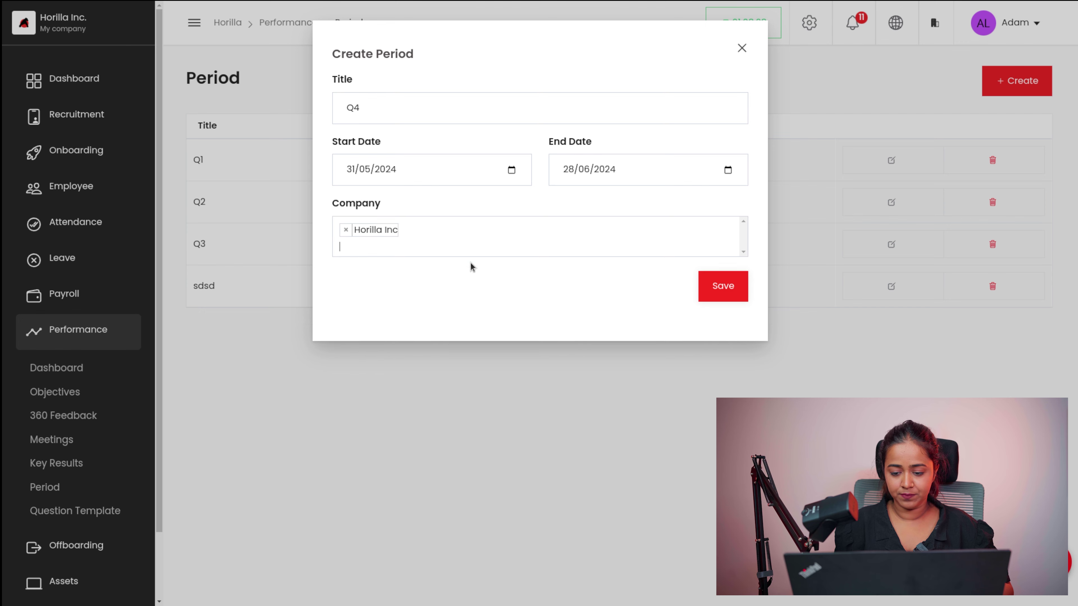
{"action": "left_click", "coordinate": [707, 294]}
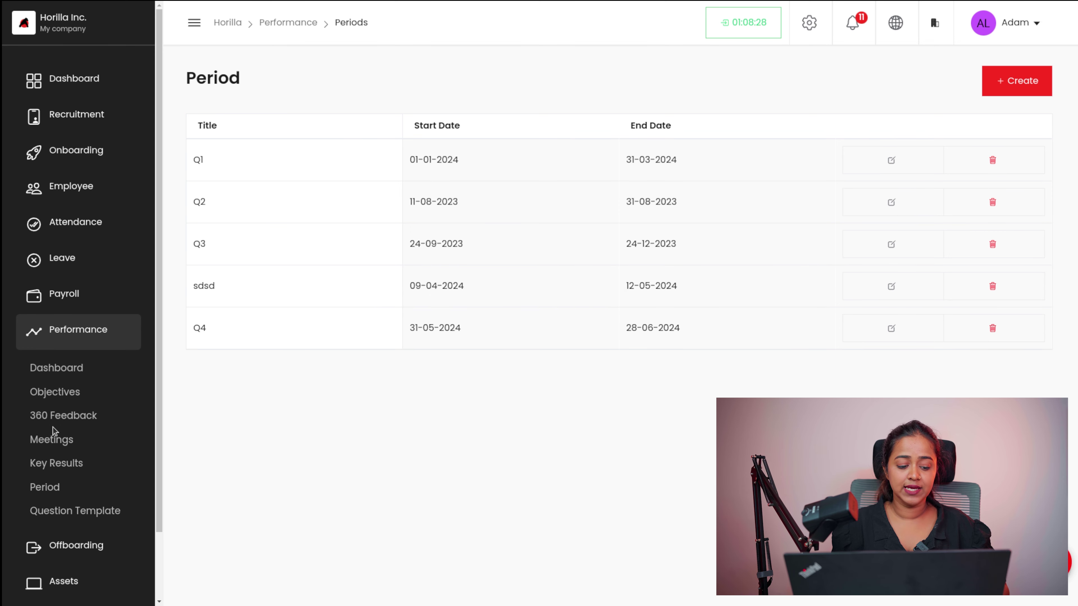
Start a new 360 feedback titled "New feedback" for the signed-in employee and set its period to Q4
{"action": "left_click", "coordinate": [65, 417]}
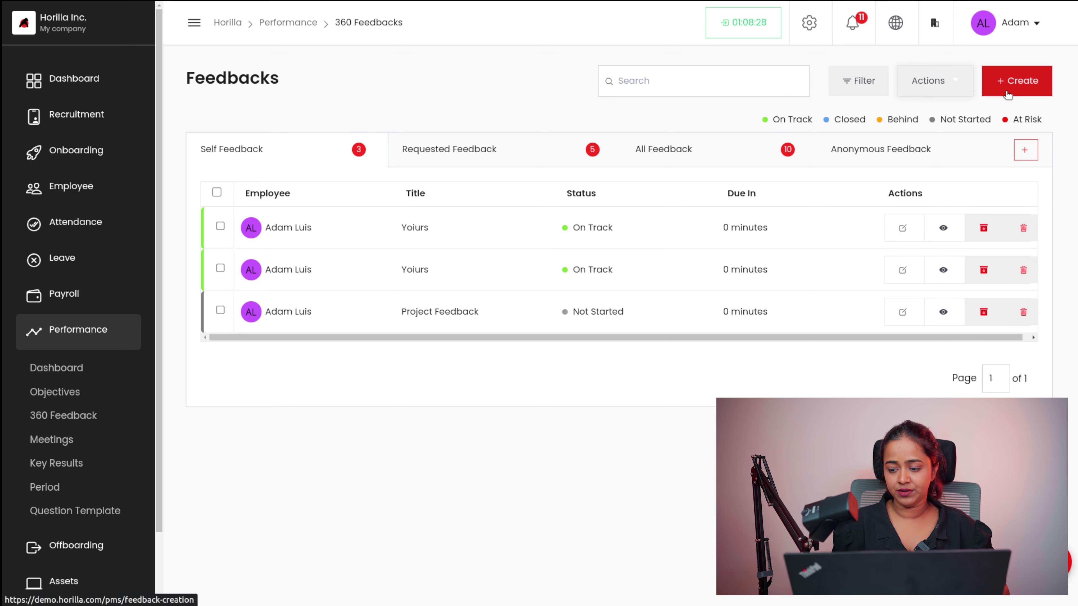
{"action": "left_click", "coordinate": [1032, 68]}
{"action": "left_click", "coordinate": [429, 167]}
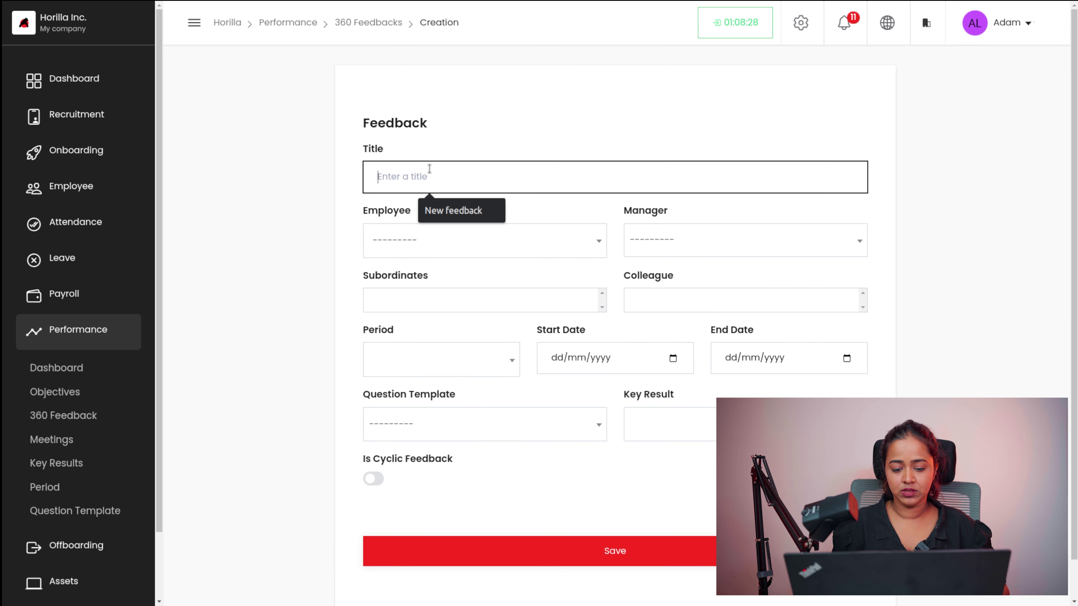
{"action": "left_click", "coordinate": [450, 215]}
{"action": "left_click", "coordinate": [451, 229]}
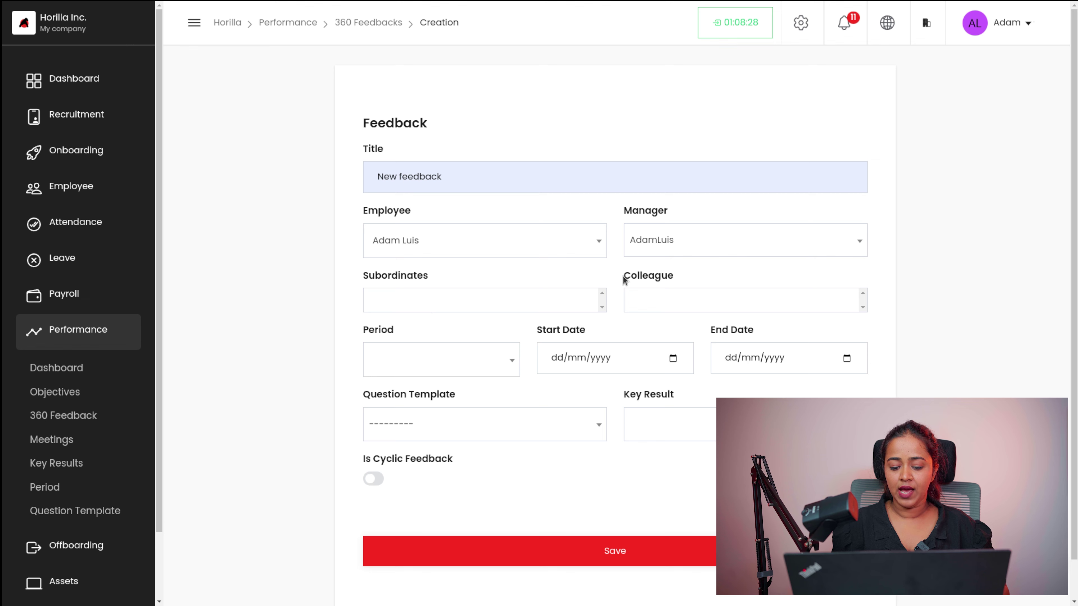
{"action": "left_click", "coordinate": [474, 359]}
{"action": "left_click", "coordinate": [391, 487]}
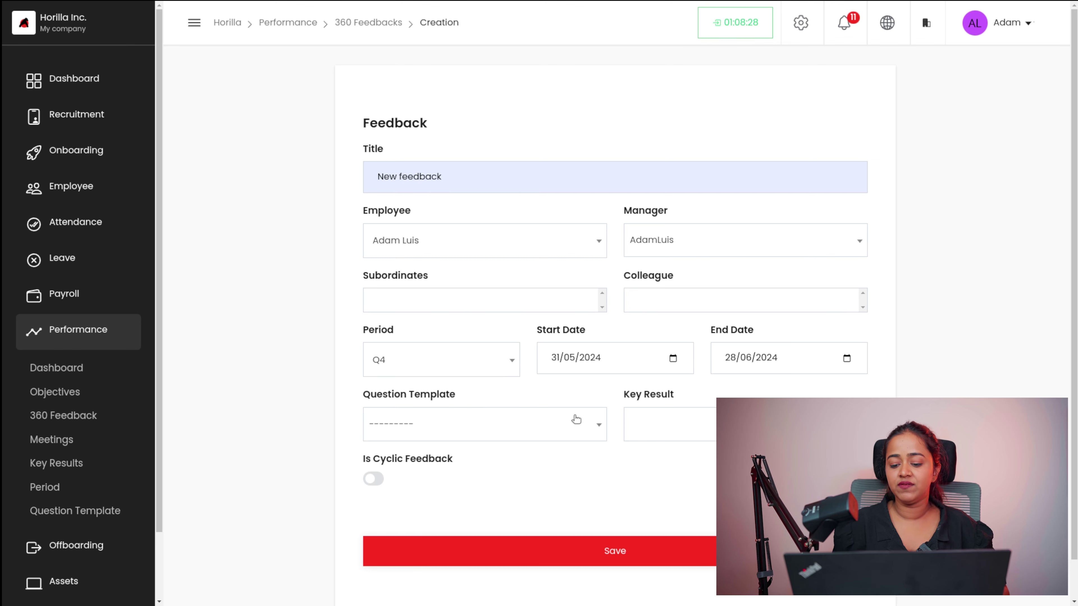
Set the feedback's question template to Developer Question and its key result to "Attend spoken English classes"
{"action": "left_click", "coordinate": [425, 418]}
{"action": "scroll", "coordinate": [508, 306], "scroll_direction": "down", "scroll_amount": 1}
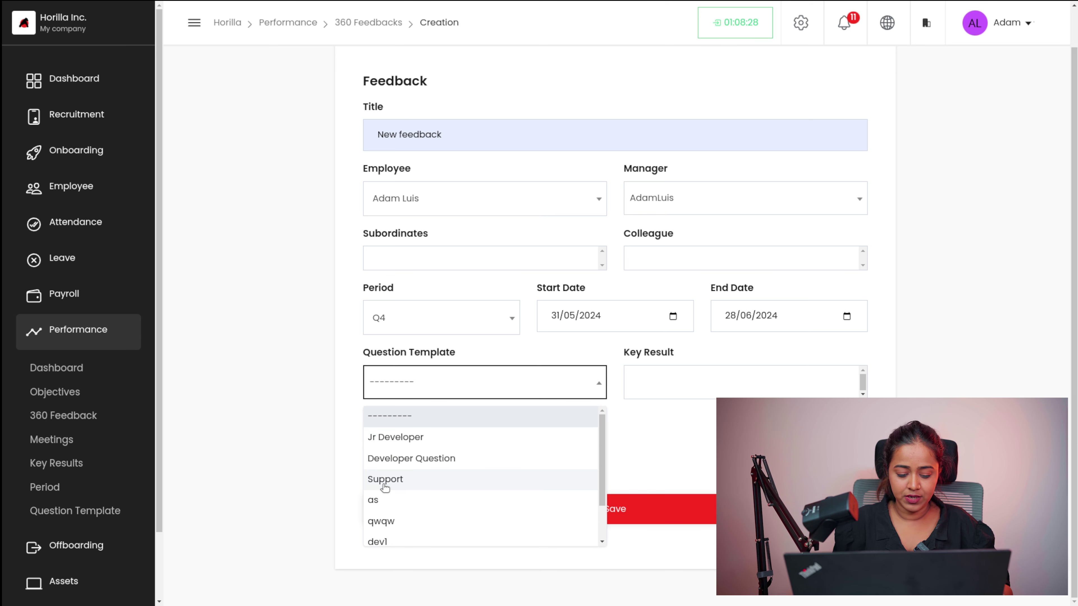
{"action": "left_click", "coordinate": [398, 456]}
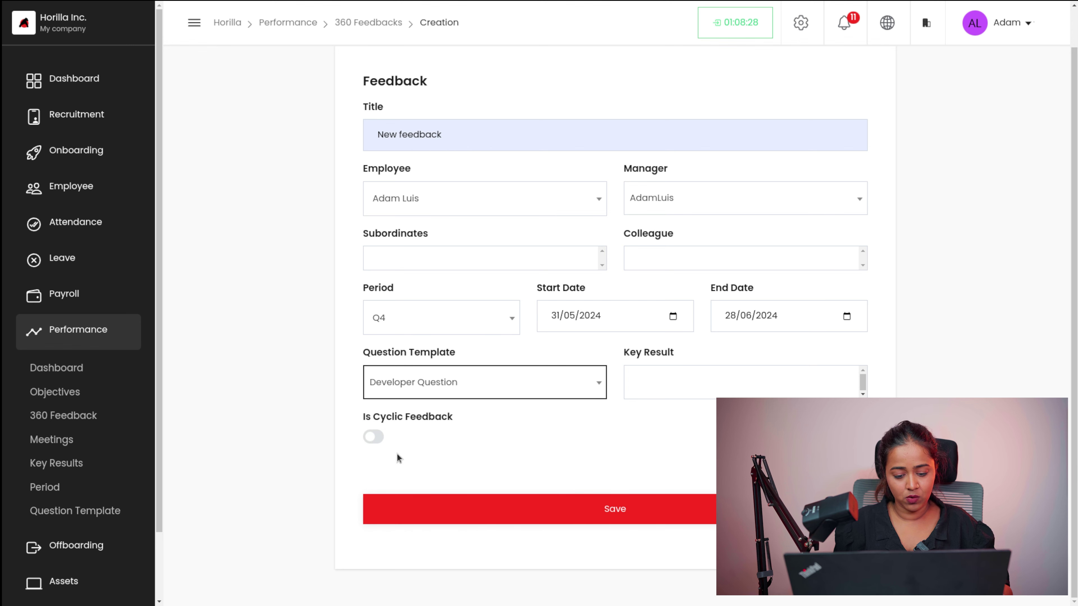
{"action": "left_click", "coordinate": [697, 382]}
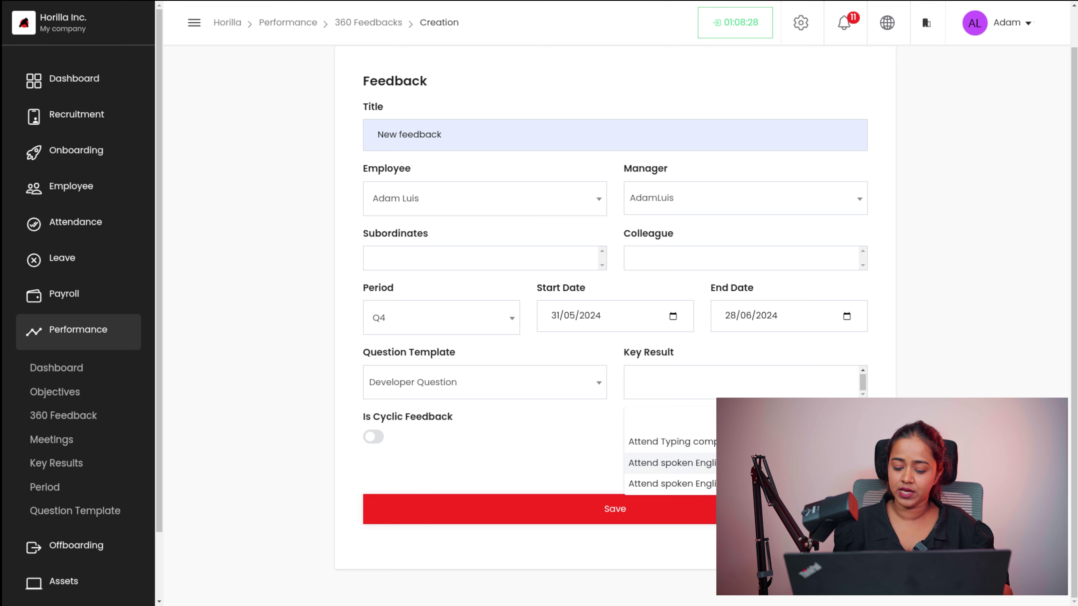
{"action": "left_click", "coordinate": [688, 465]}
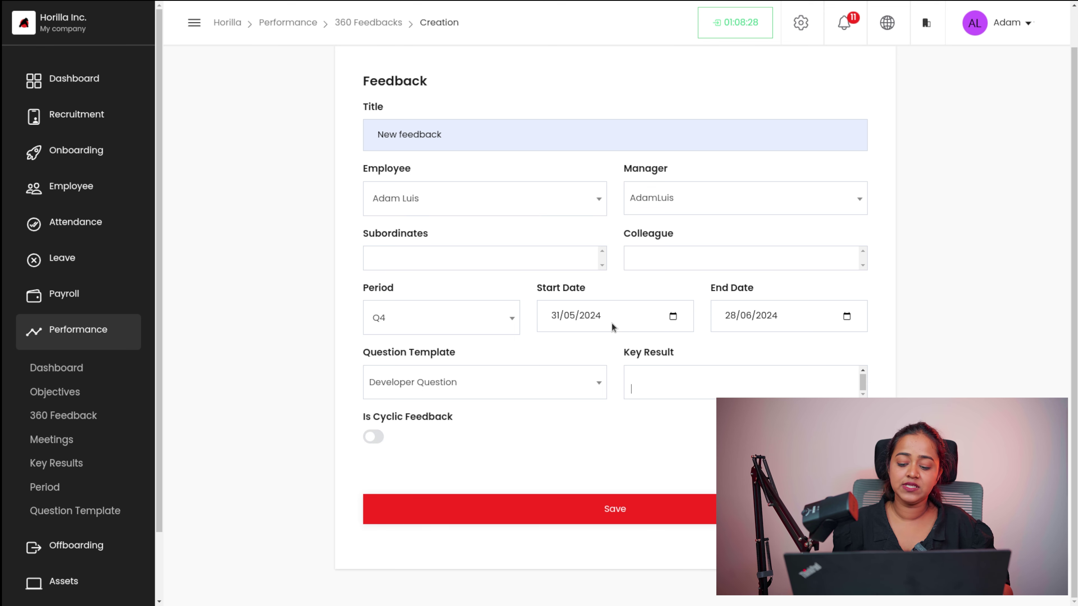
{"action": "scroll", "coordinate": [726, 378], "scroll_direction": "up", "scroll_amount": 1}
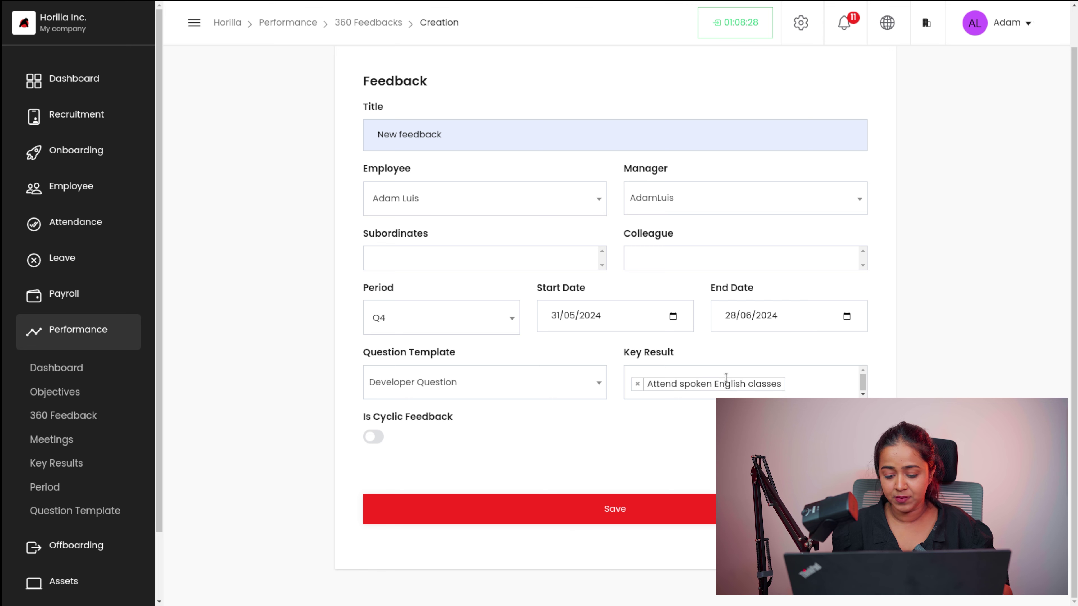
Try out the cyclic feedback option with its cycle period fields and switch it off again
{"action": "left_click", "coordinate": [373, 436]}
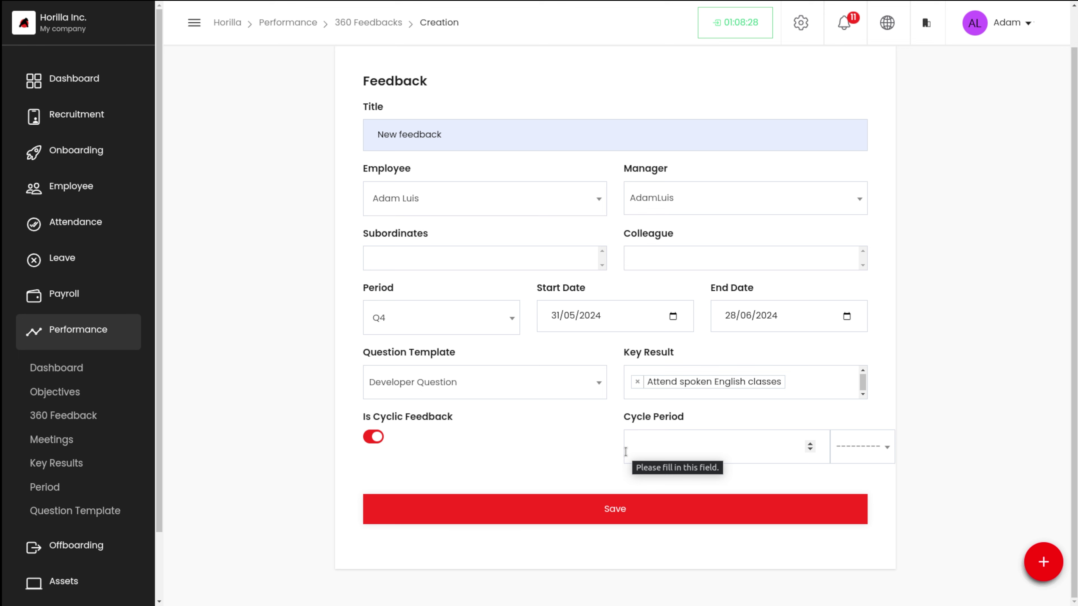
{"action": "left_click", "coordinate": [712, 452]}
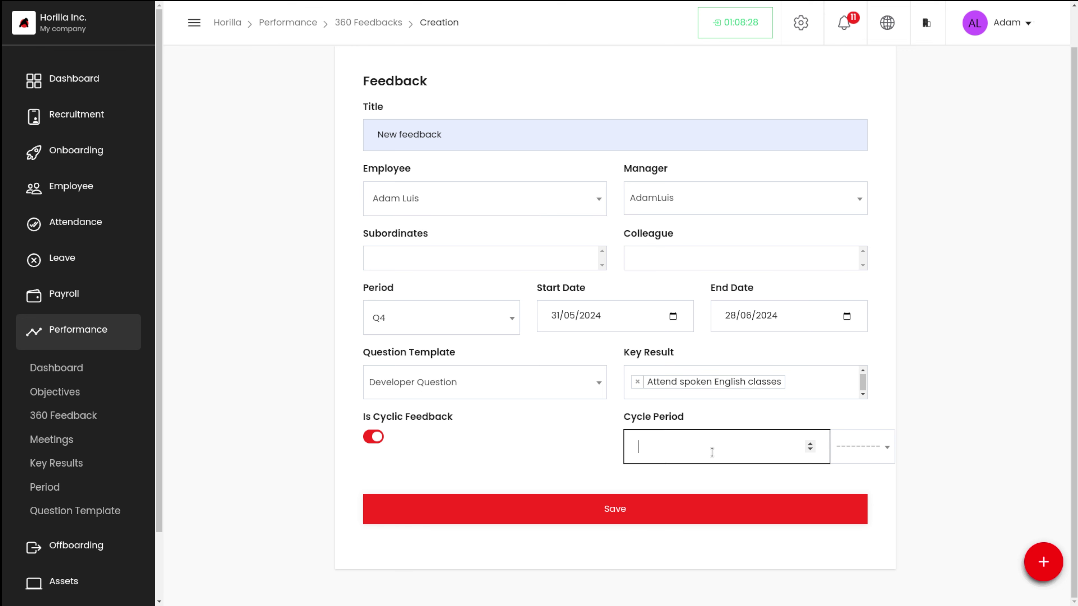
{"action": "left_click", "coordinate": [810, 449]}
{"action": "left_click", "coordinate": [375, 437]}
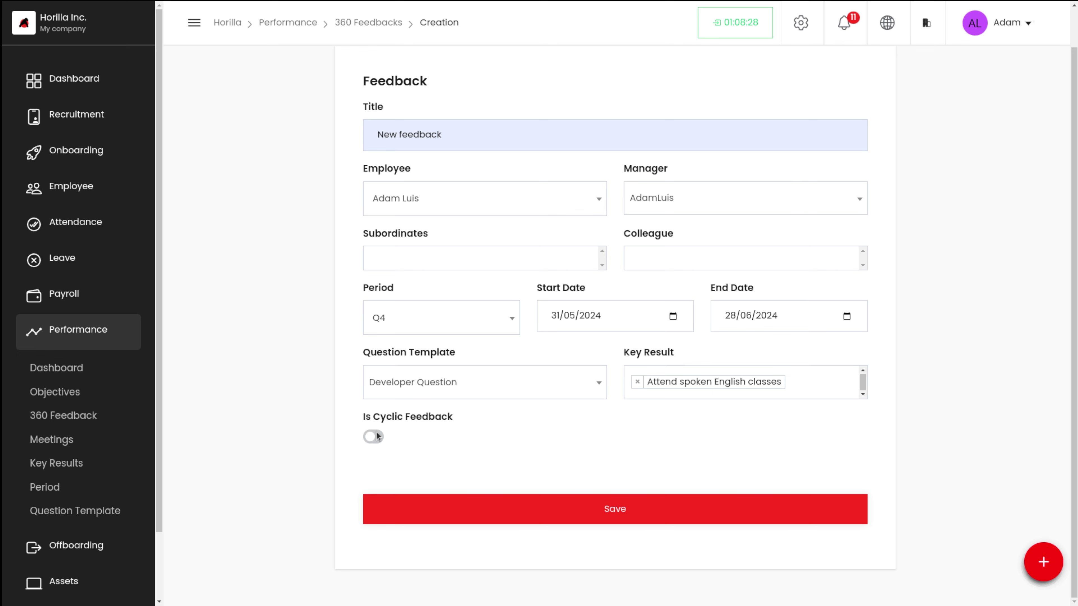
Save the feedback and open the answer form of "New feedback" from the Self Feedback list
{"action": "left_click", "coordinate": [614, 507]}
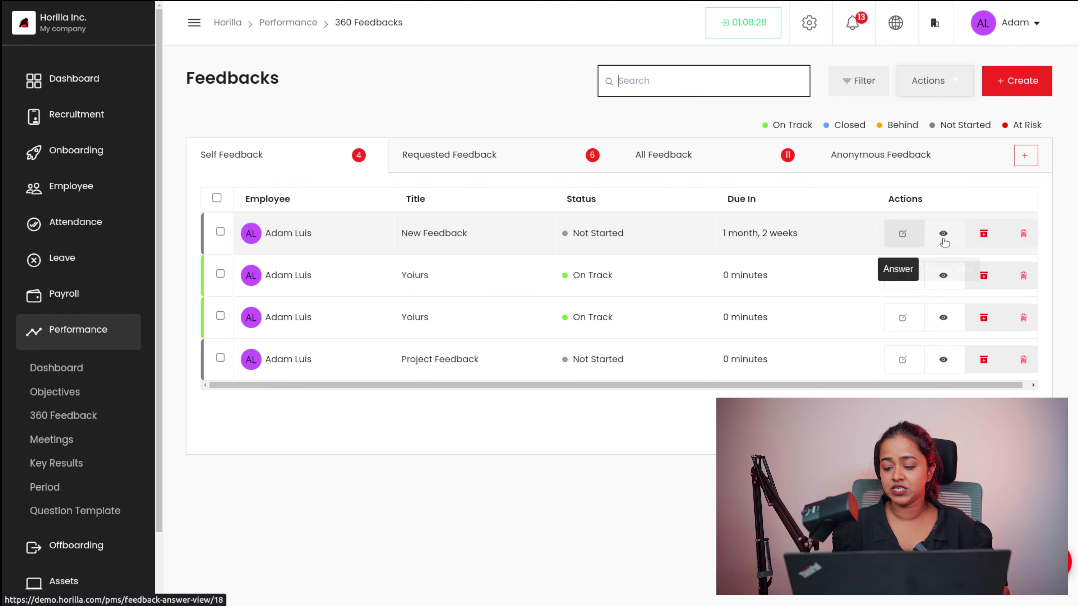
{"action": "left_click", "coordinate": [911, 235]}
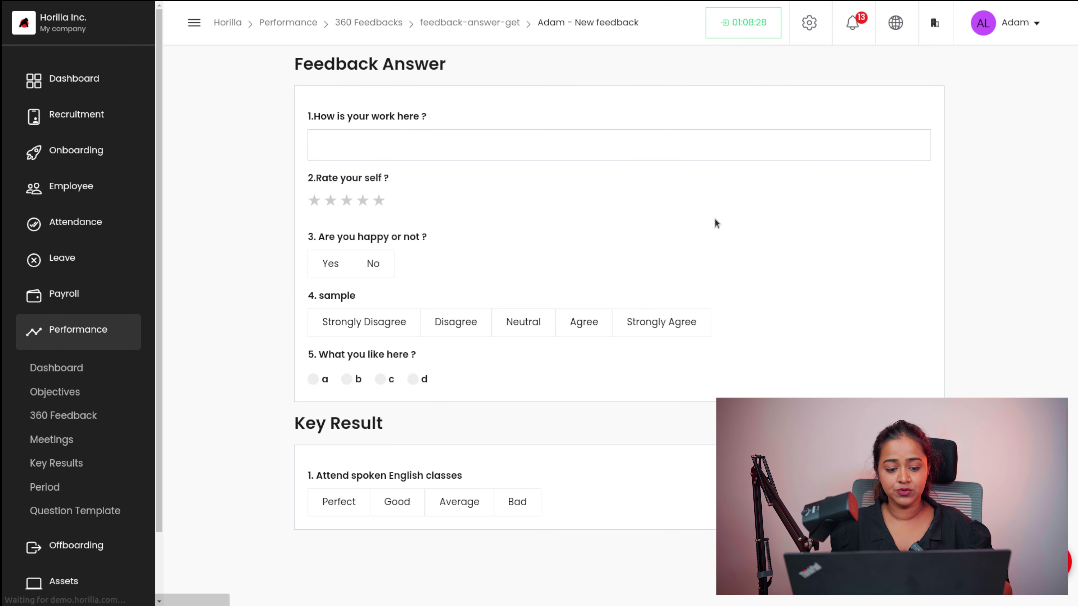
Submit the feedback answers: "good" for work, four stars, Yes for happy, Disagree for sample, and Good for the spoken English key result
{"action": "left_click", "coordinate": [437, 145]}
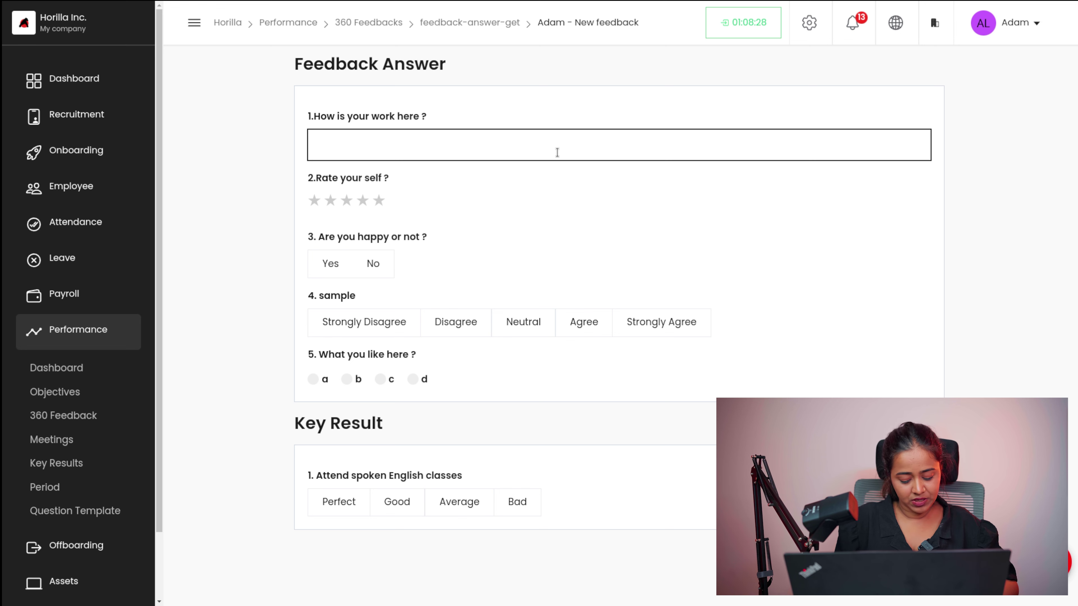
{"action": "type", "text": "good"}
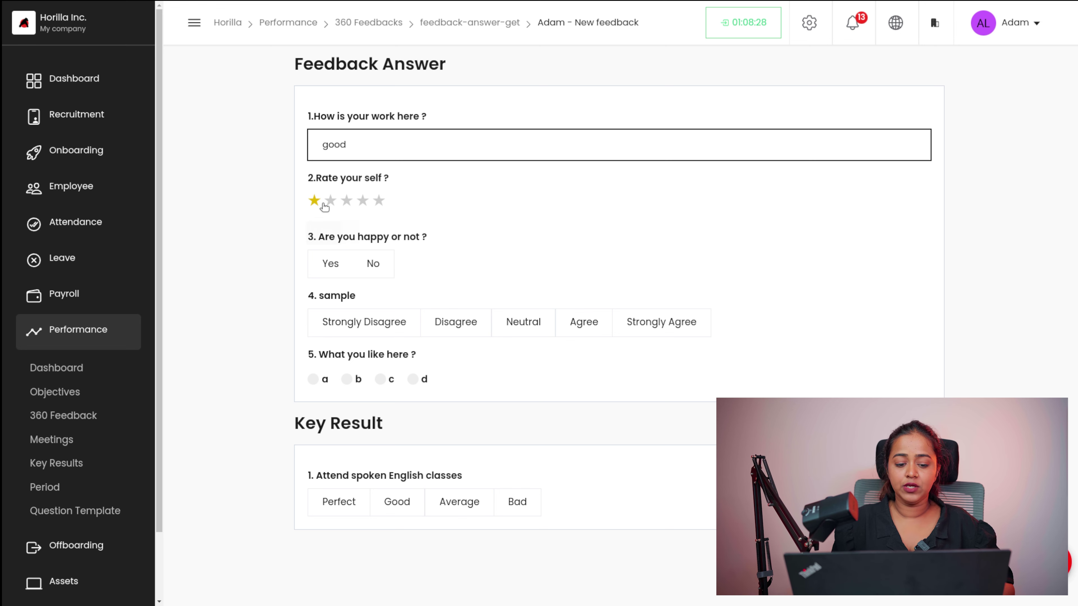
{"action": "left_click", "coordinate": [362, 207]}
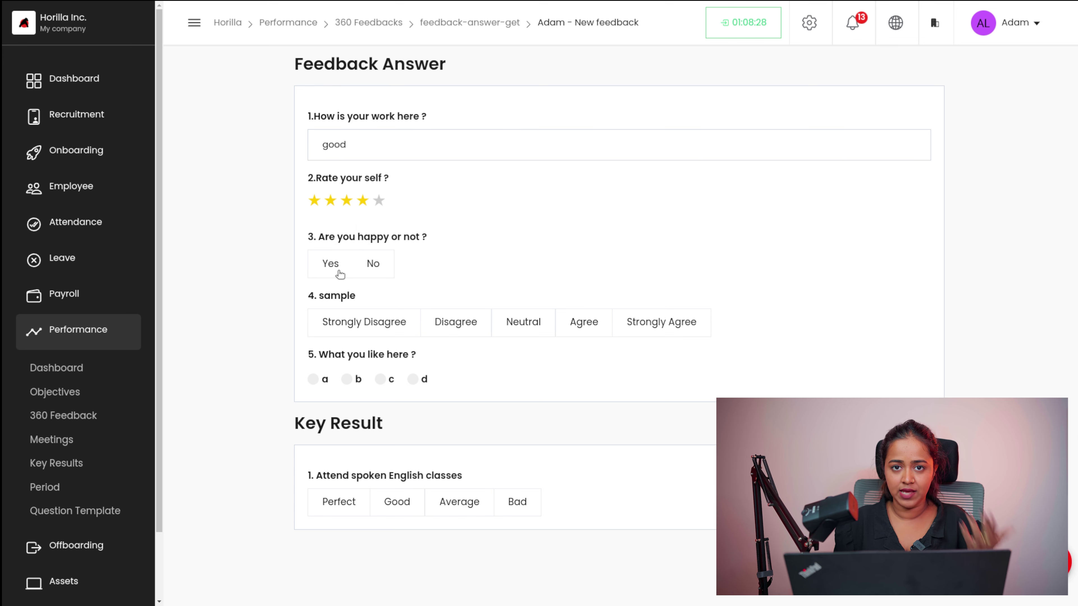
{"action": "left_click", "coordinate": [346, 265]}
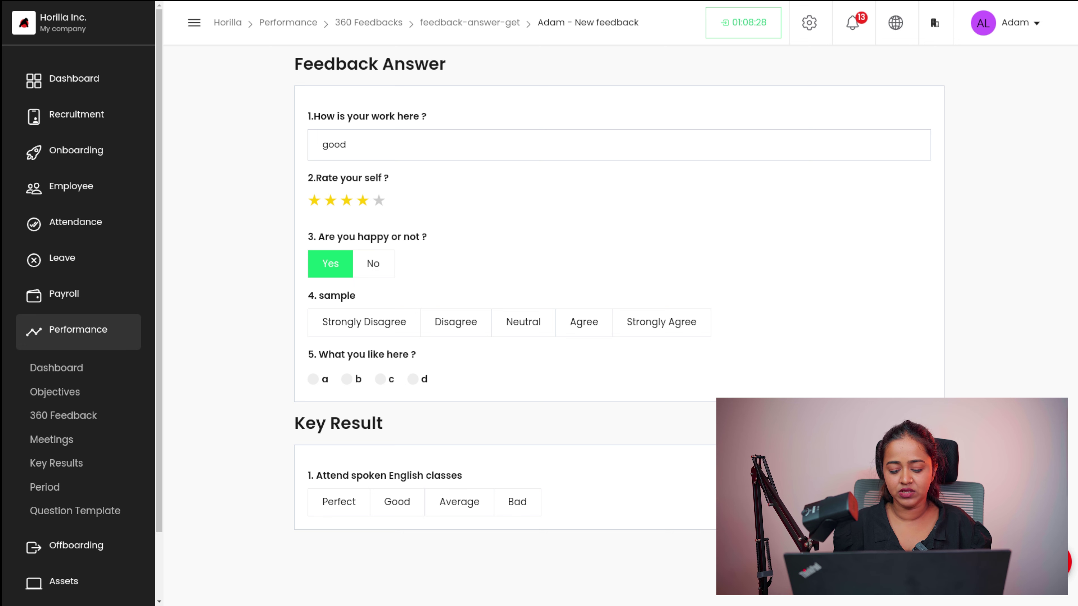
{"action": "left_click", "coordinate": [406, 507]}
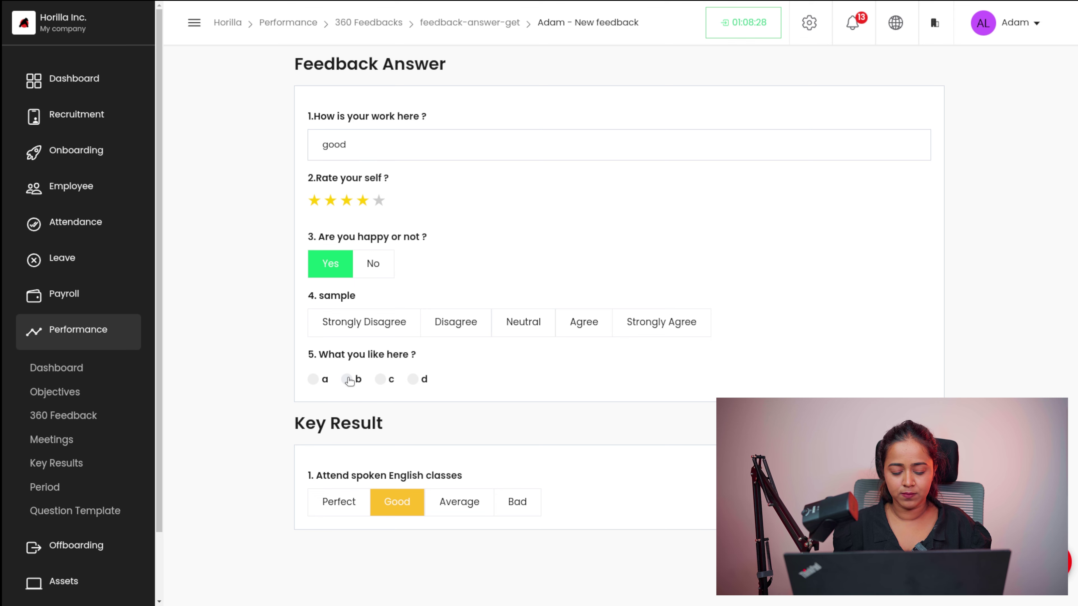
{"action": "left_click", "coordinate": [482, 323]}
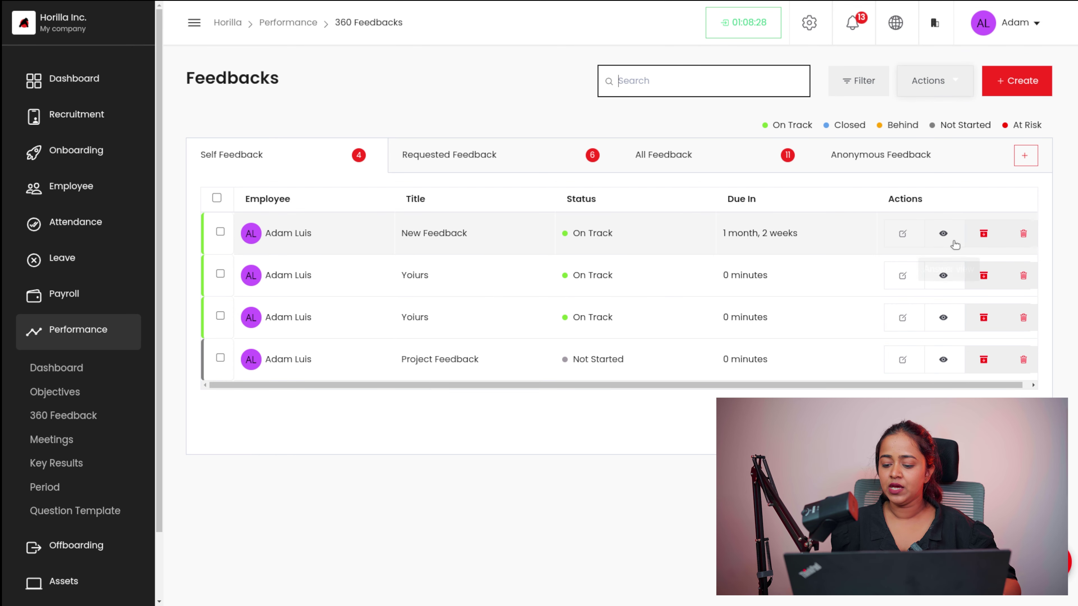
View the submitted answers of "New feedback", return to the feedback list and check the actions available on its entry
{"action": "left_click", "coordinate": [953, 239]}
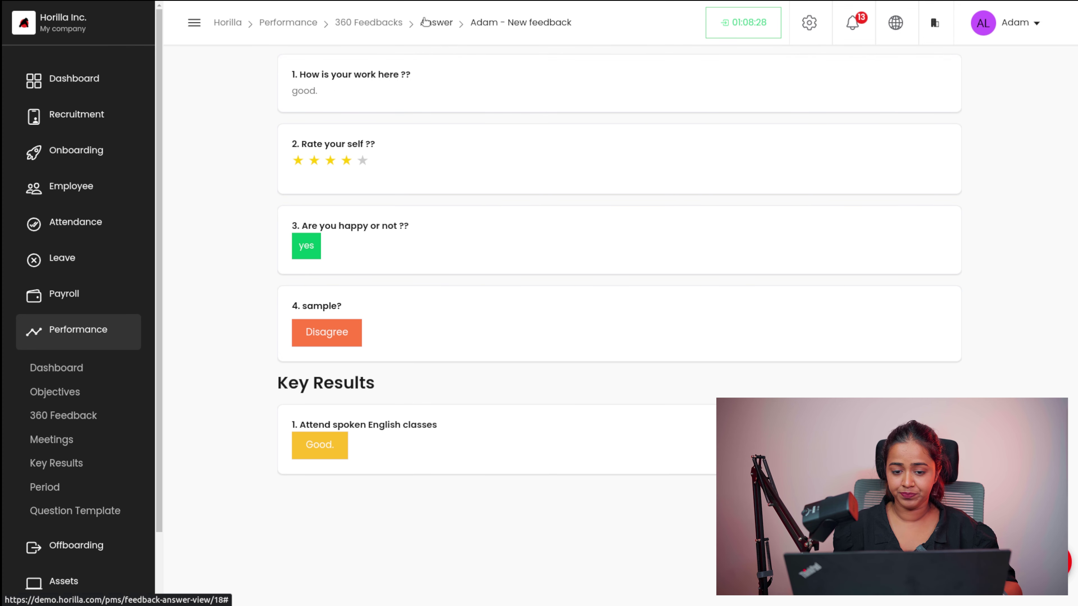
{"action": "left_click", "coordinate": [369, 22]}
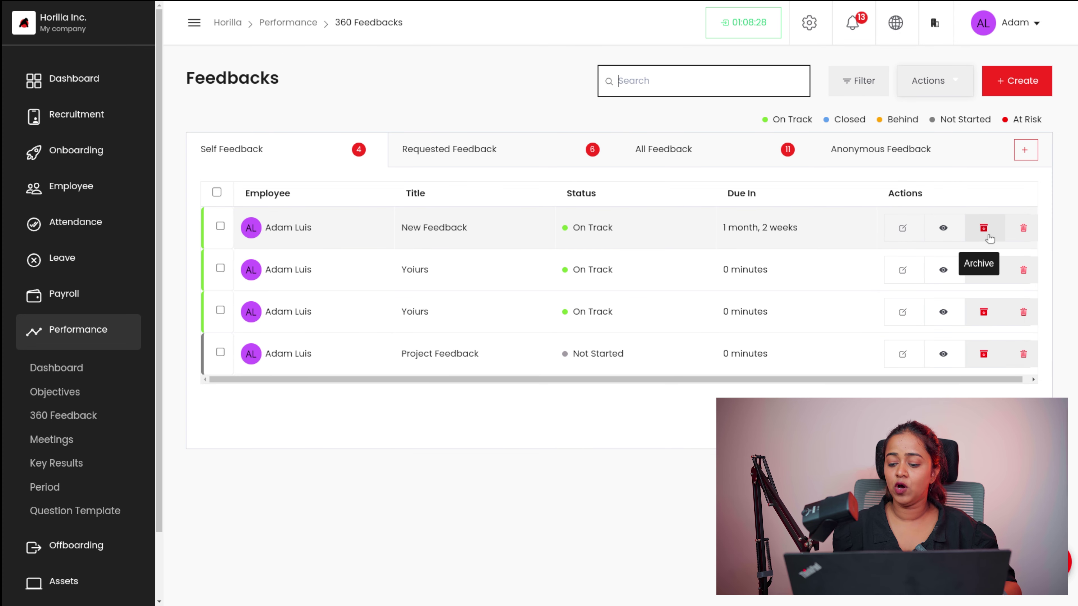
{"action": "scroll", "coordinate": [991, 249], "scroll_direction": "right", "scroll_amount": 1}
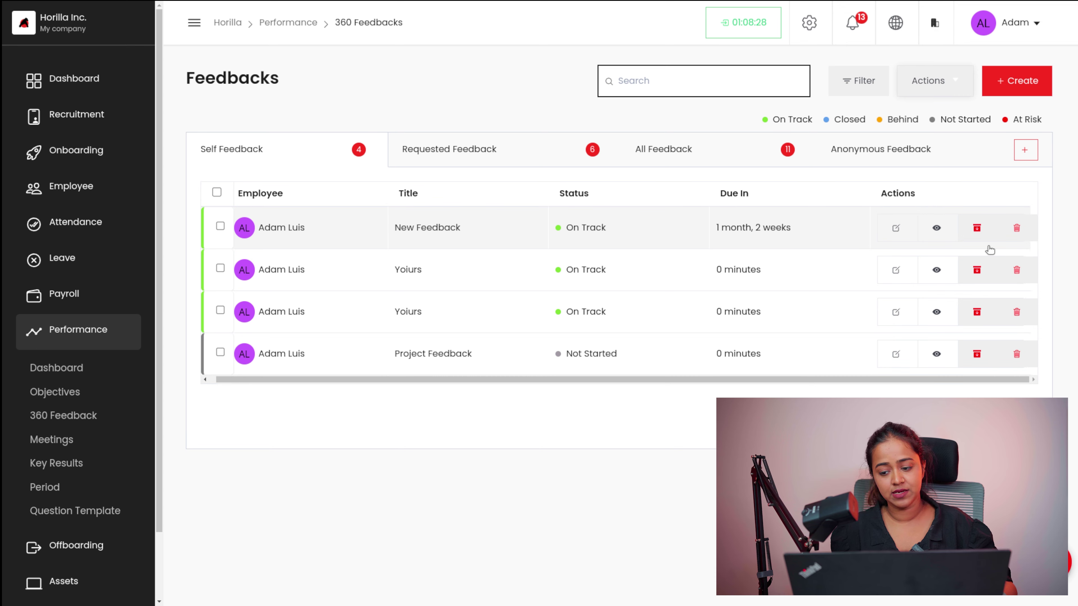
Look through the Anonymous Feedback, All Feedback and Requested Feedback lists, and return to Self Feedback
{"action": "left_click", "coordinate": [883, 161]}
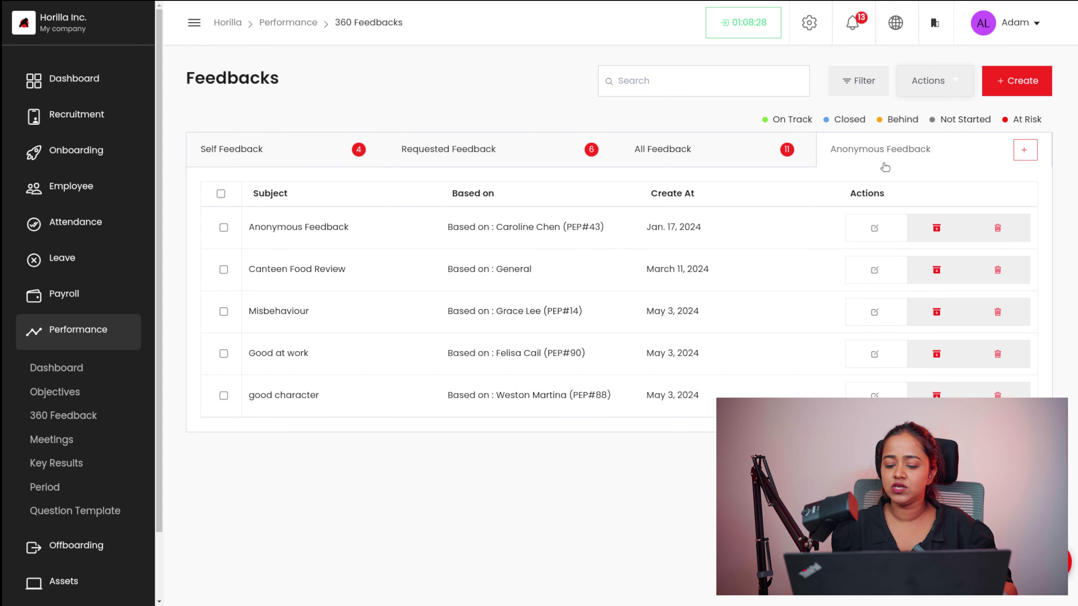
{"action": "left_click", "coordinate": [714, 149]}
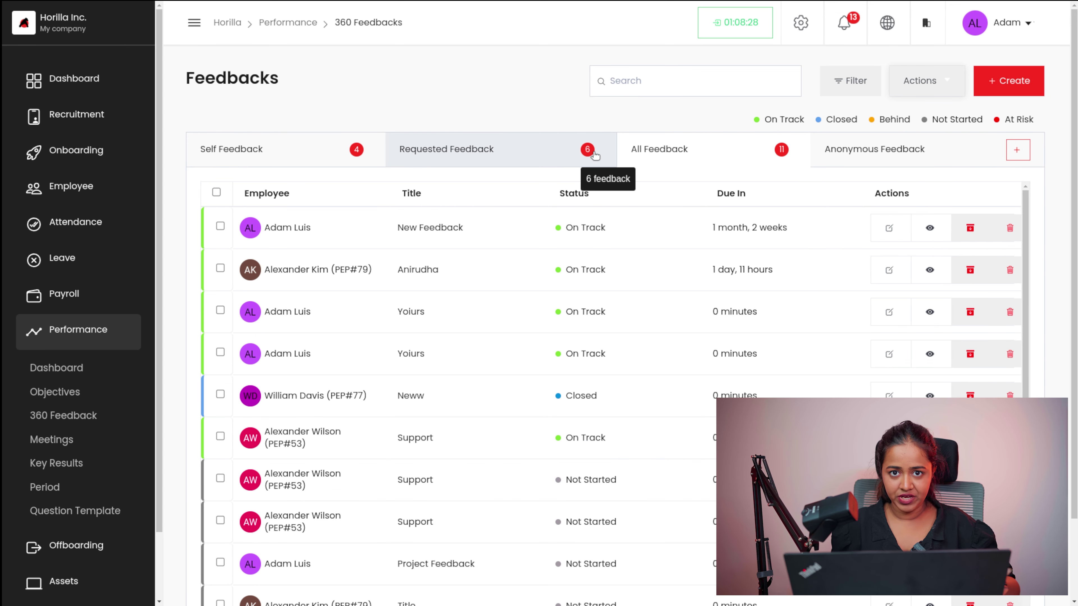
{"action": "left_click", "coordinate": [456, 145]}
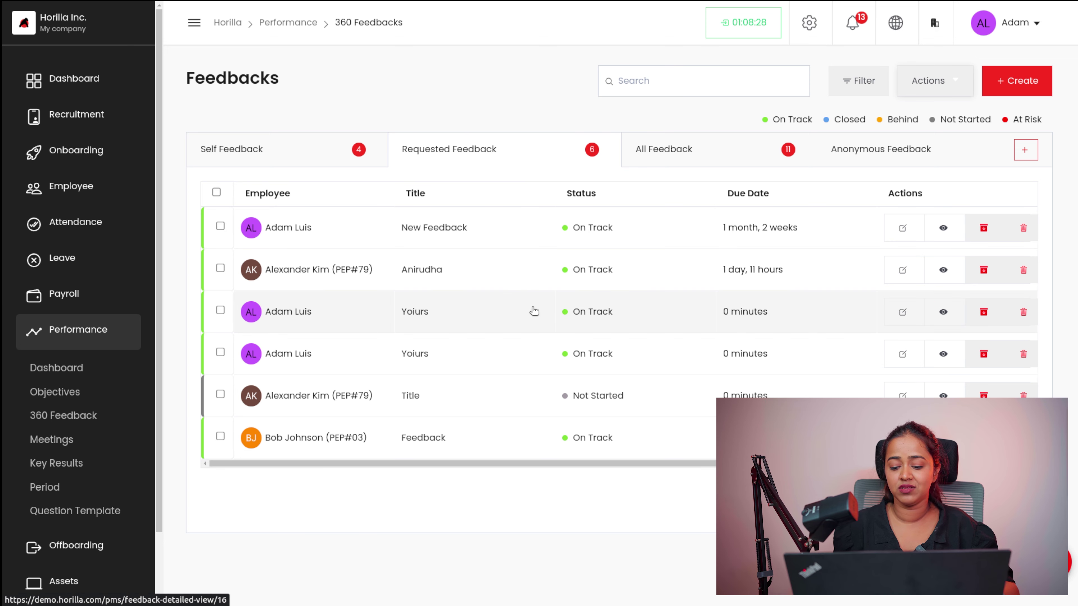
{"action": "left_click", "coordinate": [292, 158]}
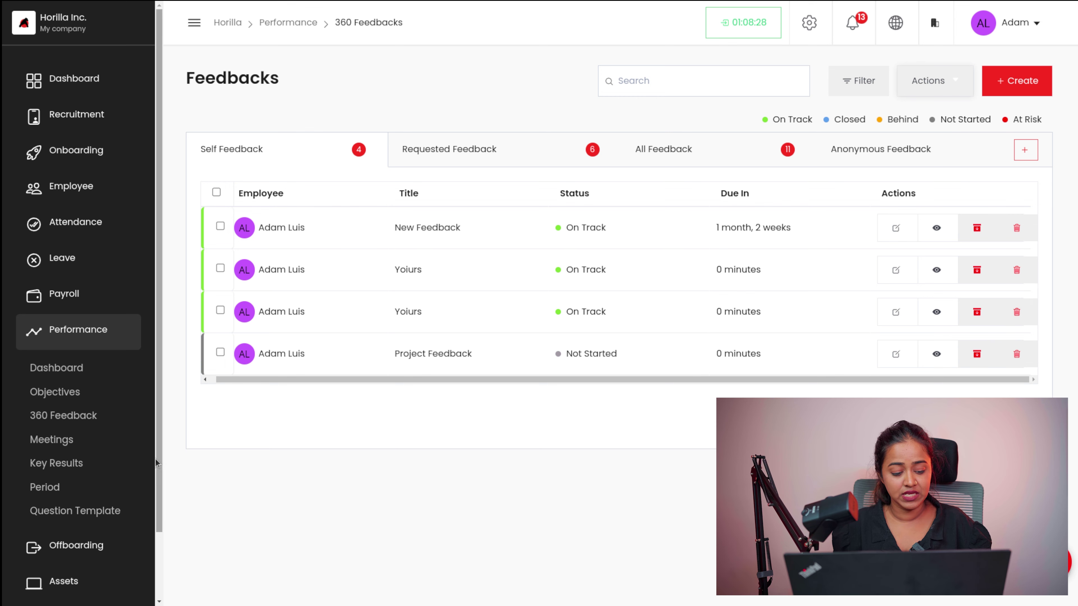
Create a question template titled "new temp" for the company Horilla Inc
{"action": "left_click", "coordinate": [87, 521]}
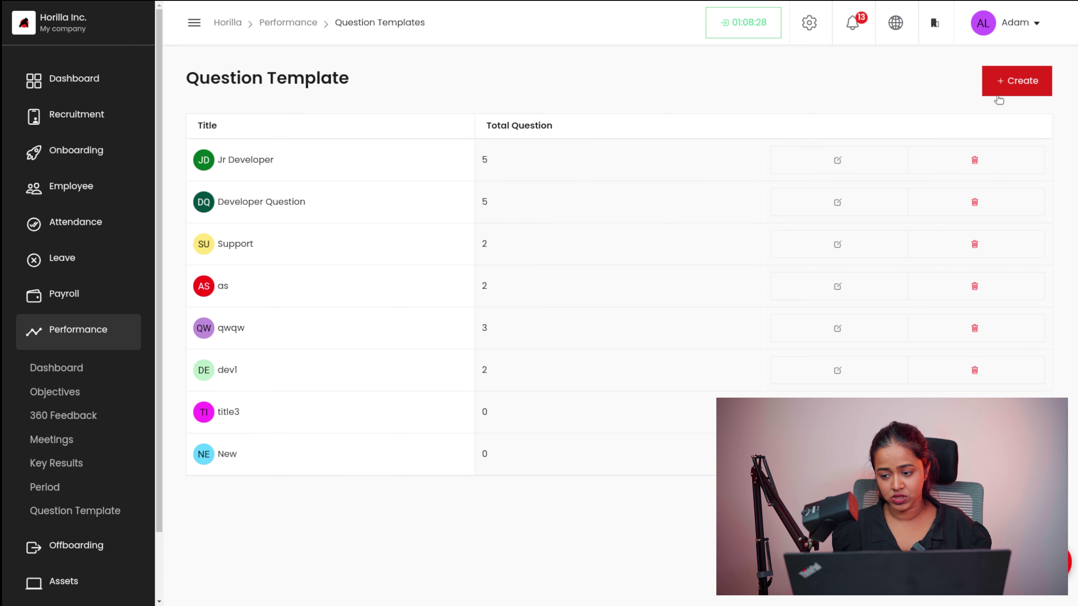
{"action": "left_click", "coordinate": [1016, 91]}
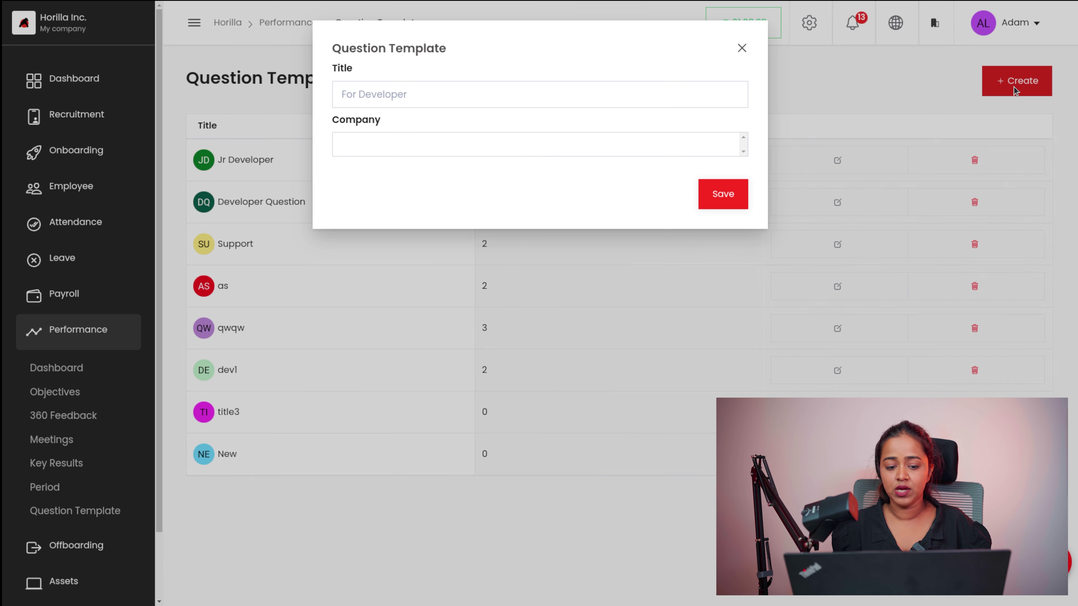
{"action": "left_click", "coordinate": [410, 90]}
{"action": "type", "text": "new"}
{"action": "type", "text": " twmp"}
{"action": "key", "text": "BackSpace"}
{"action": "key", "text": "BackSpace"}
{"action": "key", "text": "BackSpace"}
{"action": "type", "text": "emp"}
{"action": "left_click", "coordinate": [408, 135]}
{"action": "left_click", "coordinate": [396, 179]}
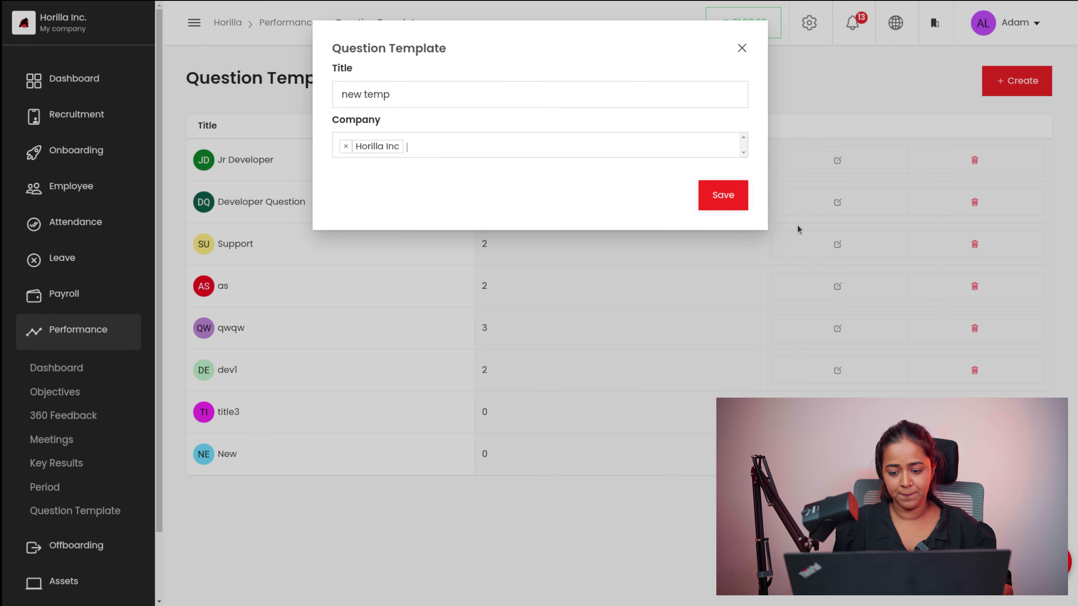
{"action": "left_click", "coordinate": [723, 202]}
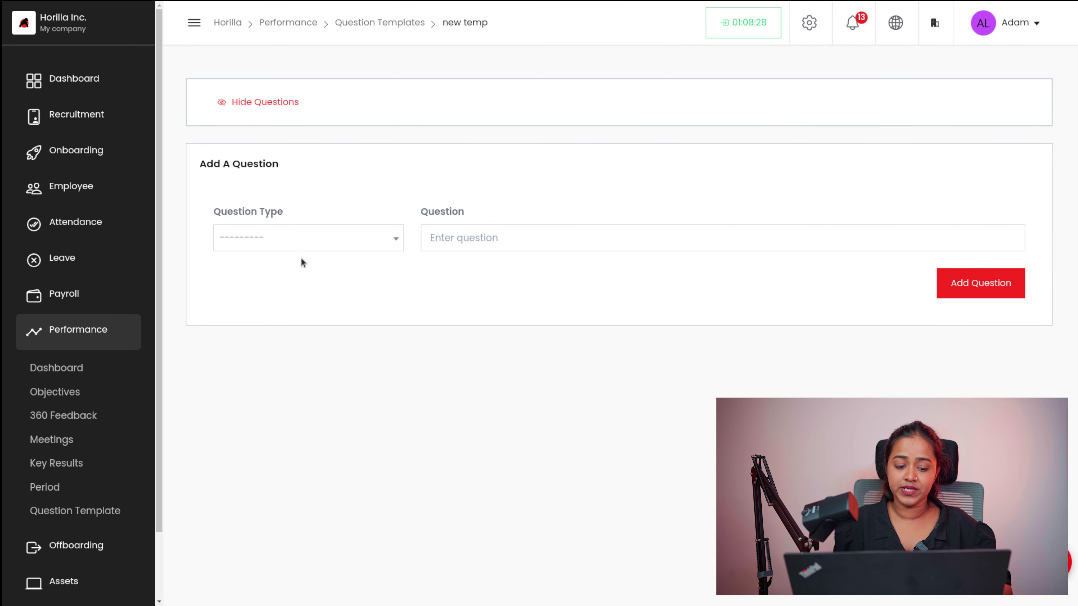
Add a Text question "What is your designation" to the "new temp" template
{"action": "left_click", "coordinate": [305, 244]}
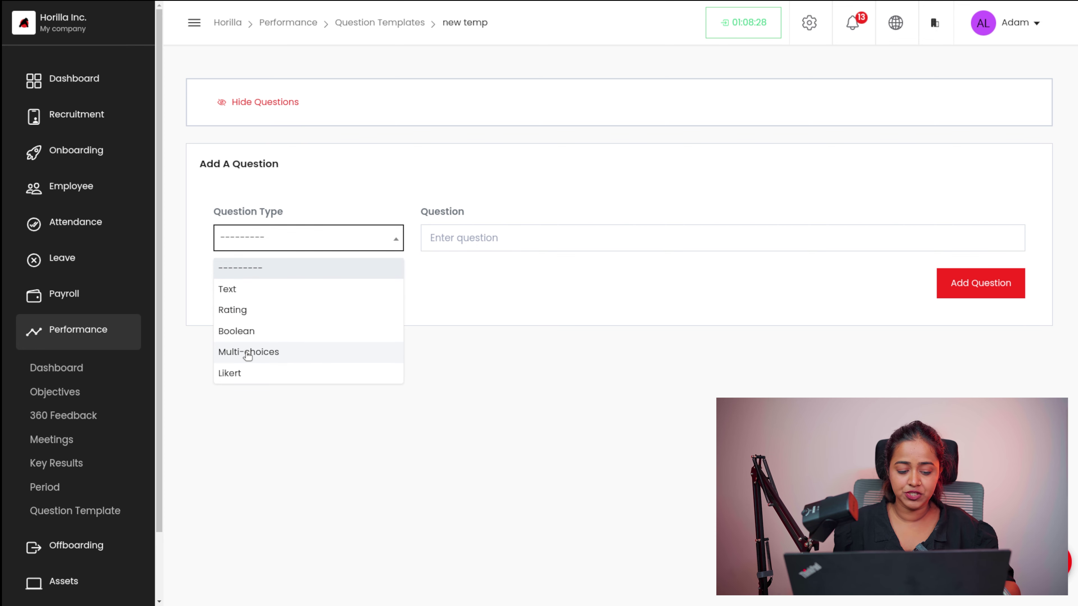
{"action": "left_click", "coordinate": [246, 292]}
{"action": "left_click", "coordinate": [455, 231]}
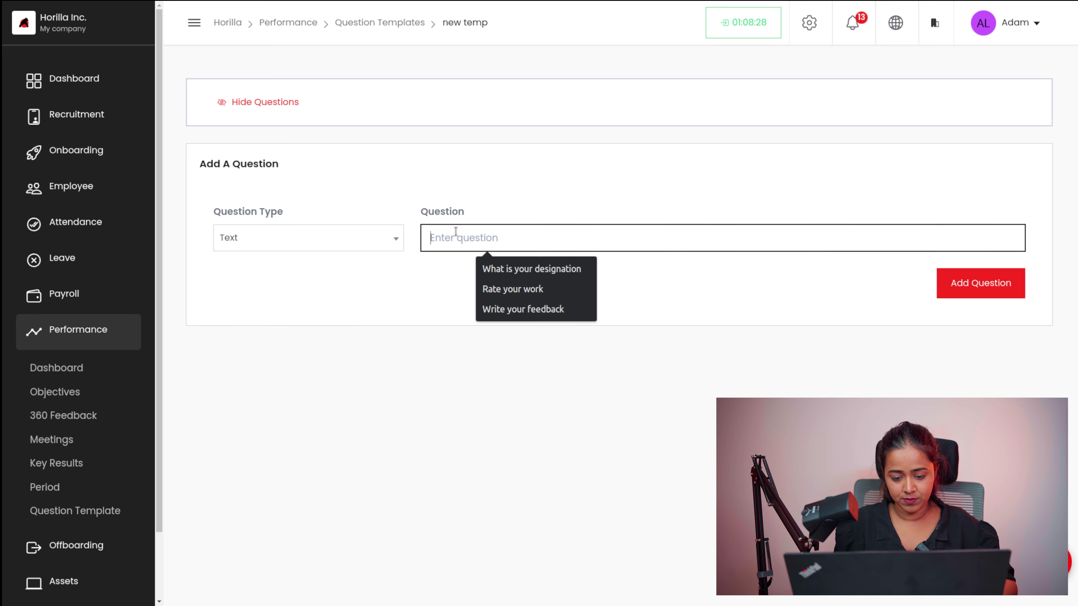
{"action": "left_click", "coordinate": [517, 273]}
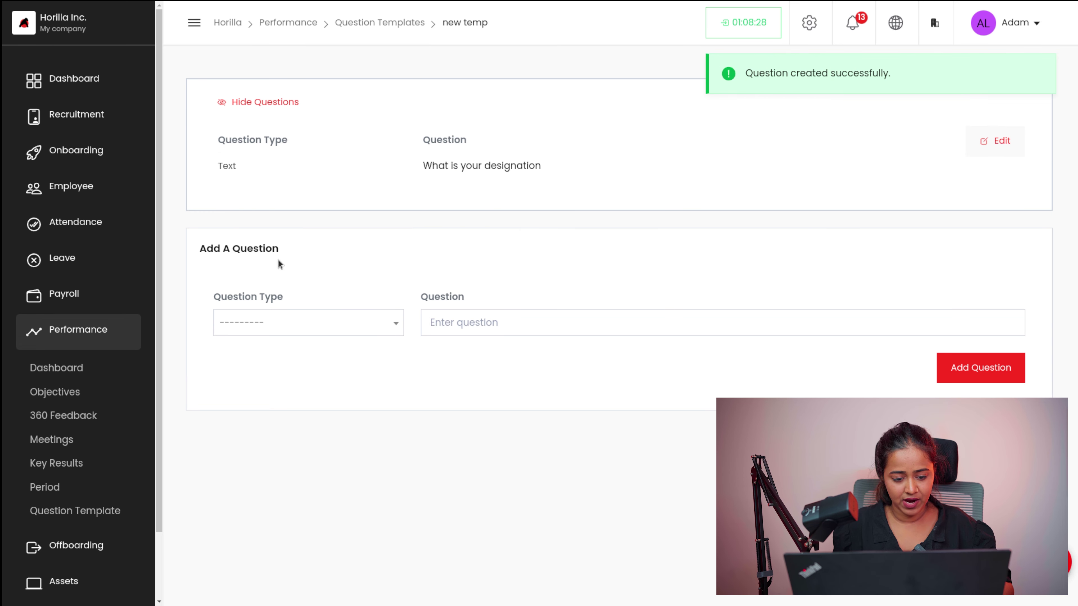
Add a Rating question "Rate your work" to the "new temp" template
{"action": "left_click", "coordinate": [252, 324]}
{"action": "left_click", "coordinate": [251, 395]}
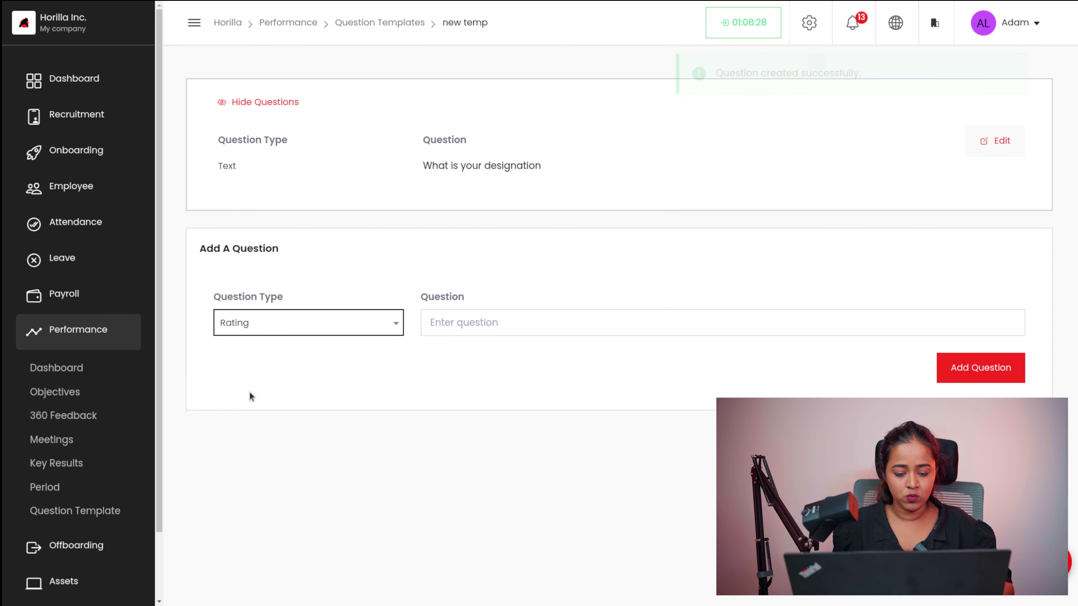
{"action": "left_click", "coordinate": [456, 319]}
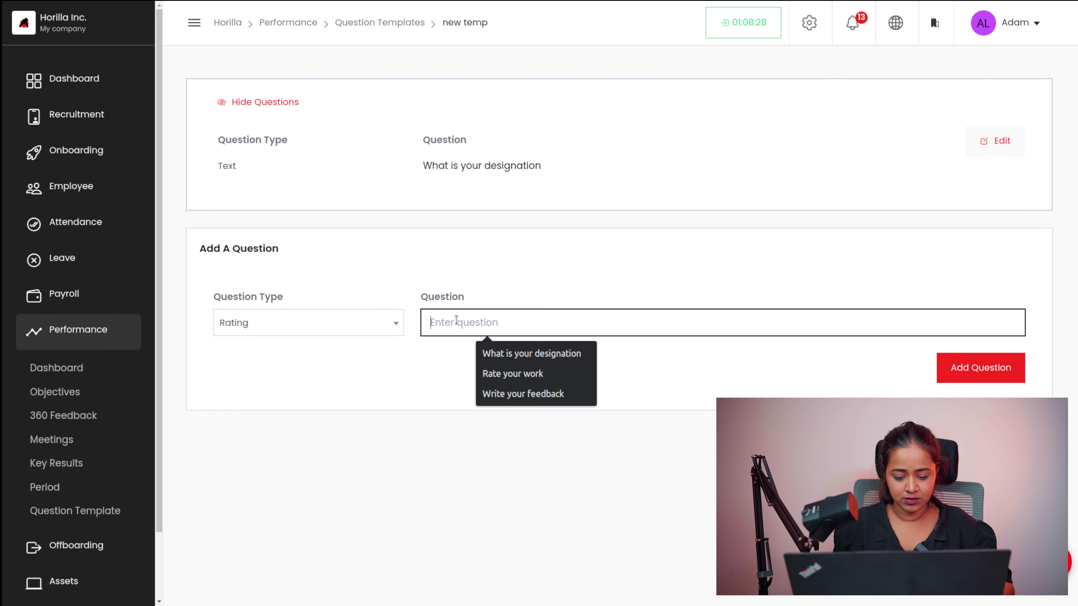
{"action": "left_click", "coordinate": [492, 375]}
{"action": "left_click", "coordinate": [970, 367]}
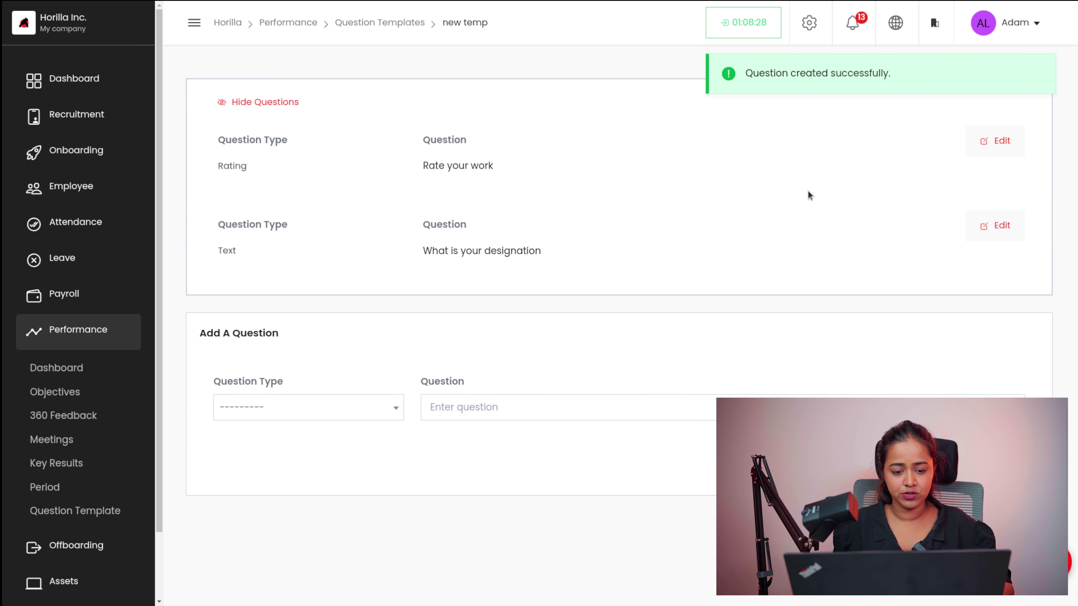
Return to the question template list, open the Meetings list and look over its columns and row actions
{"action": "left_click", "coordinate": [355, 22]}
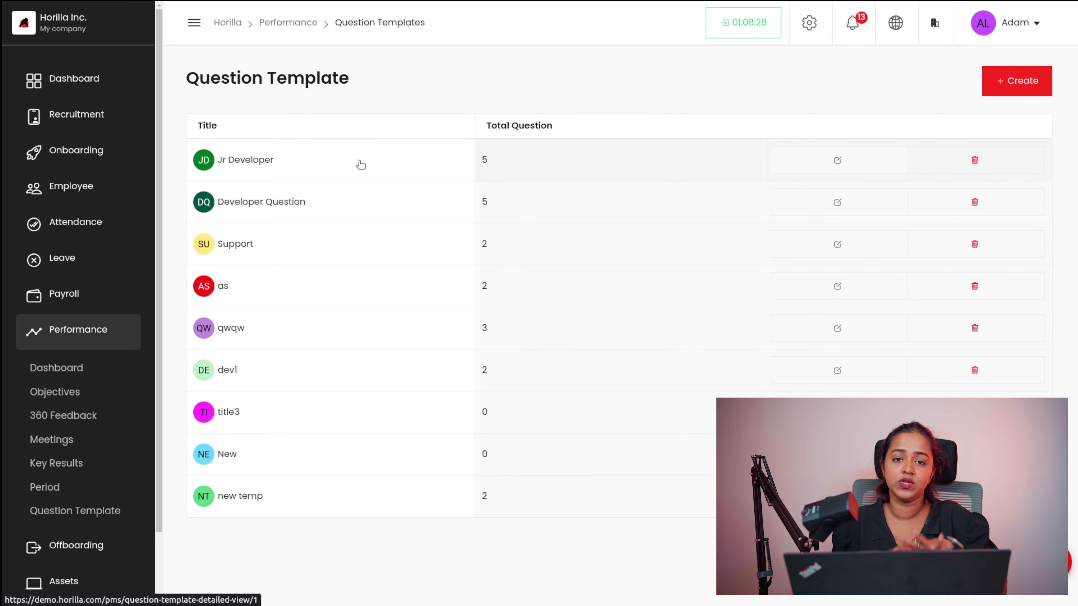
{"action": "left_click", "coordinate": [50, 440]}
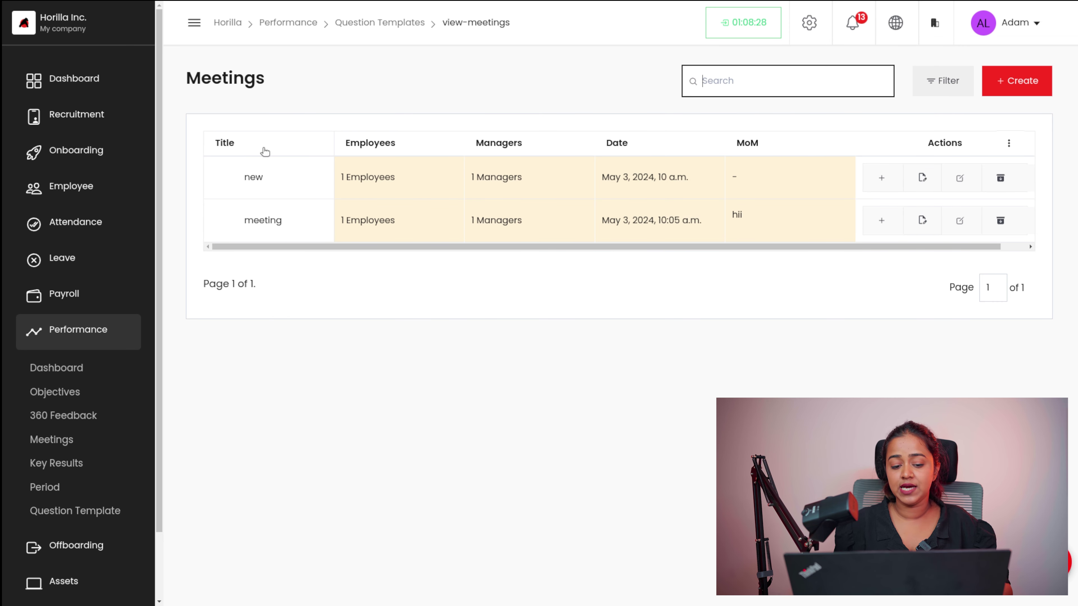
{"action": "scroll", "coordinate": [560, 177], "scroll_direction": "right", "scroll_amount": 1}
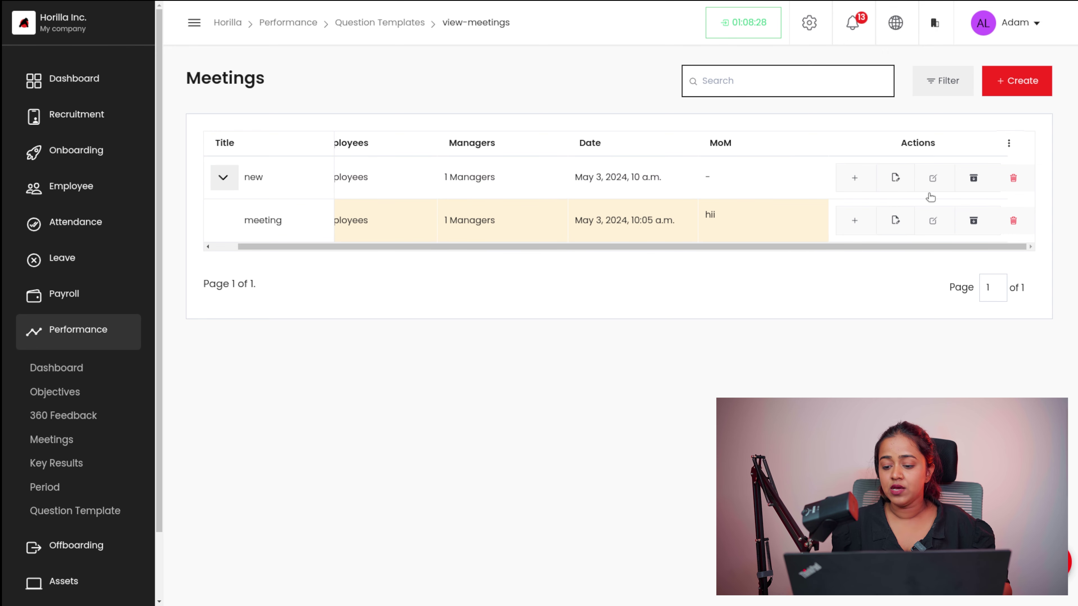
Start a new meeting titled "new meeting" and set its date to 10/05/2024, 12:25
{"action": "left_click", "coordinate": [1008, 75]}
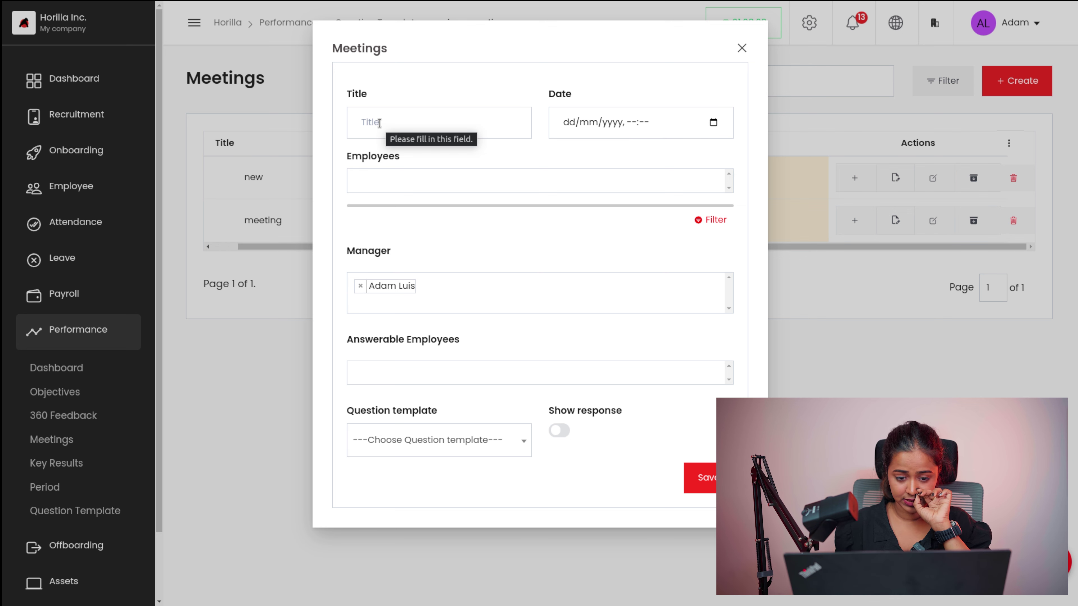
{"action": "left_click", "coordinate": [424, 130]}
{"action": "type", "text": "new"}
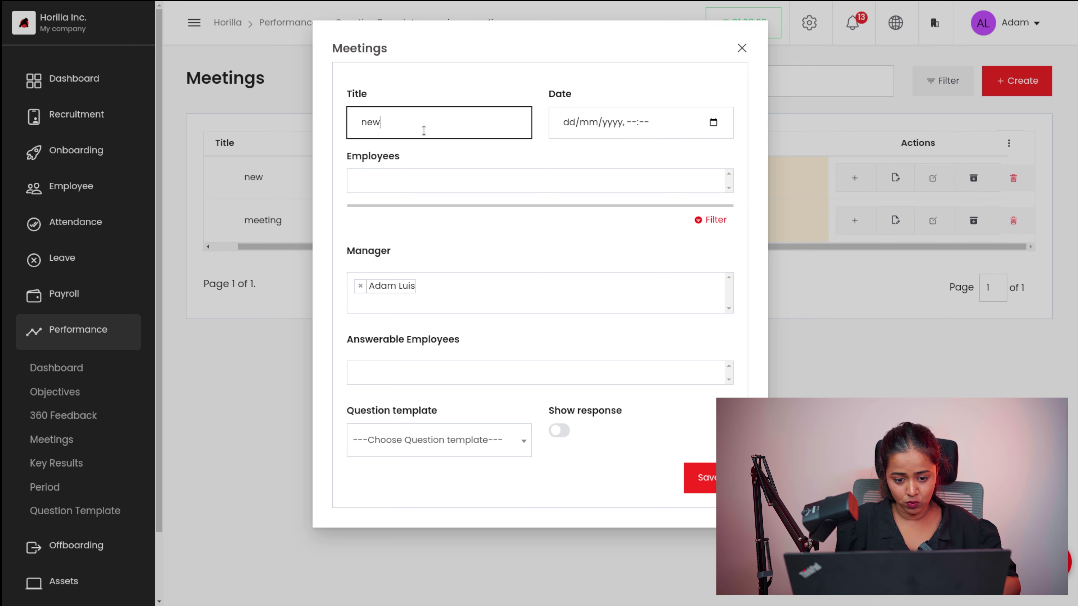
{"action": "type", "text": " meeting"}
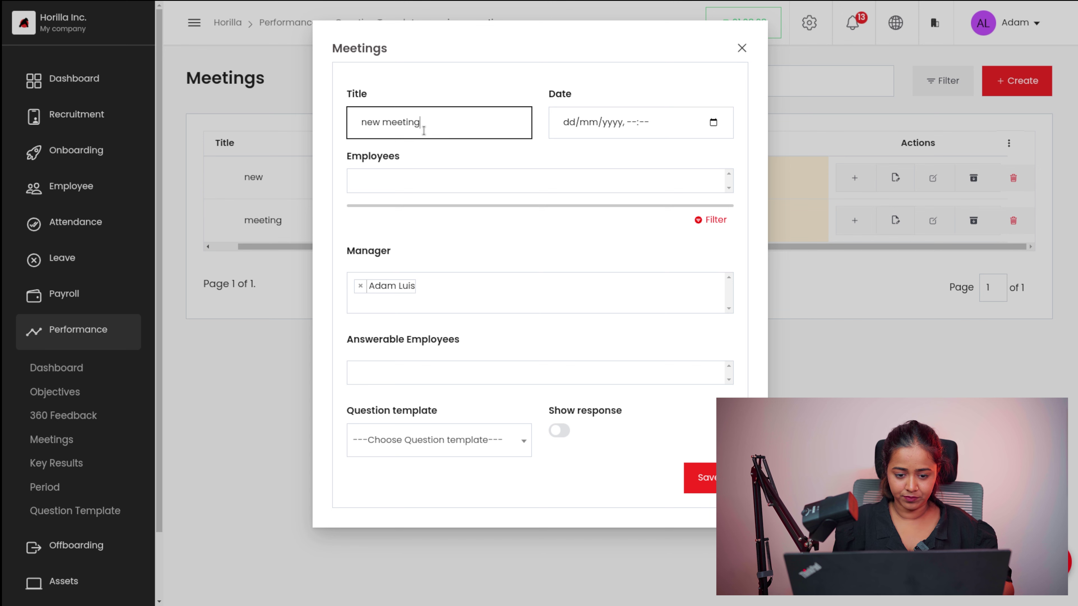
{"action": "left_click", "coordinate": [642, 133]}
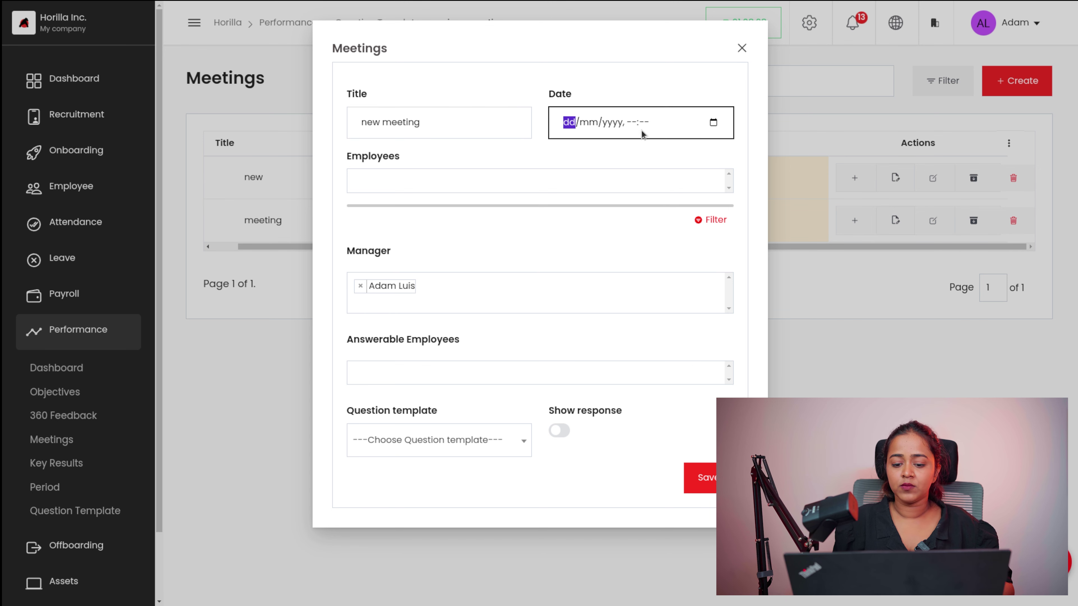
{"action": "left_click", "coordinate": [714, 124]}
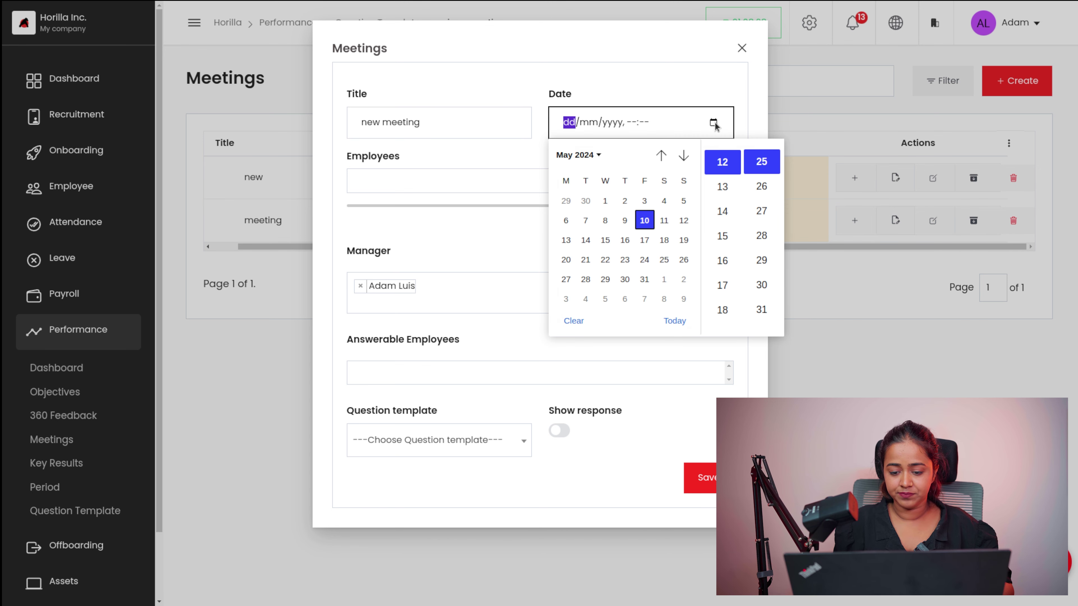
{"action": "left_click", "coordinate": [644, 241]}
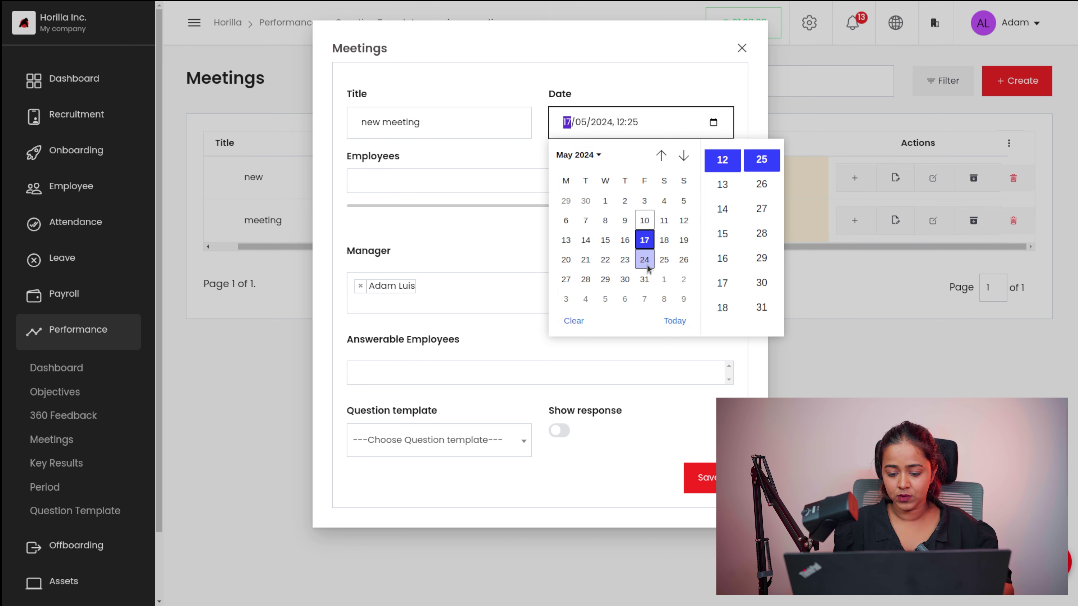
{"action": "left_click", "coordinate": [671, 321]}
{"action": "double_click", "coordinate": [664, 321]}
{"action": "left_click", "coordinate": [438, 252]}
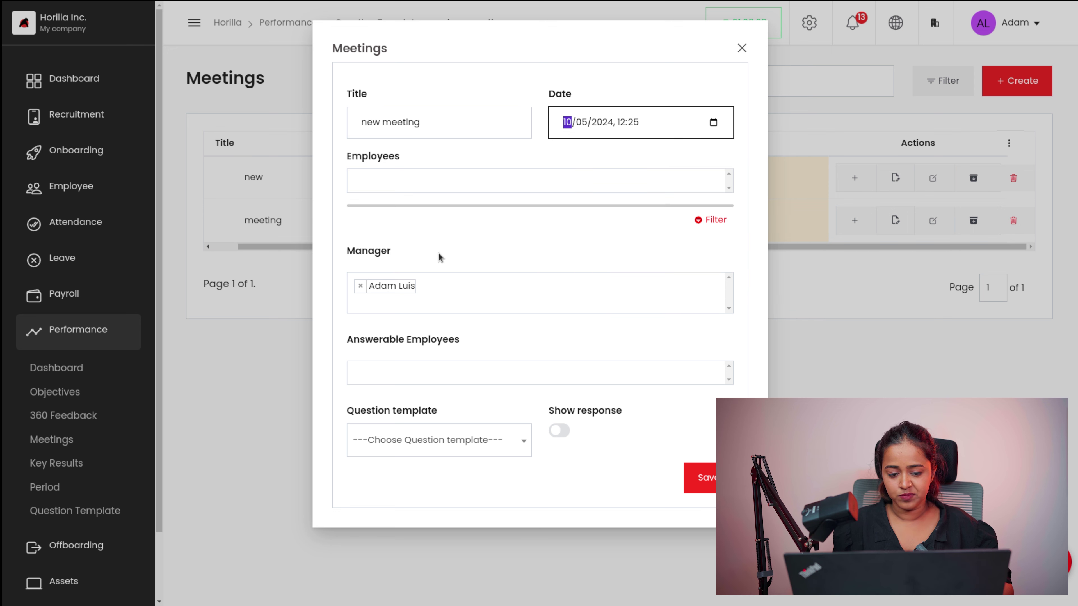
Add two employees to the meeting, including its manager, and choose the non-manager as the answerable employee
{"action": "left_click", "coordinate": [351, 176]}
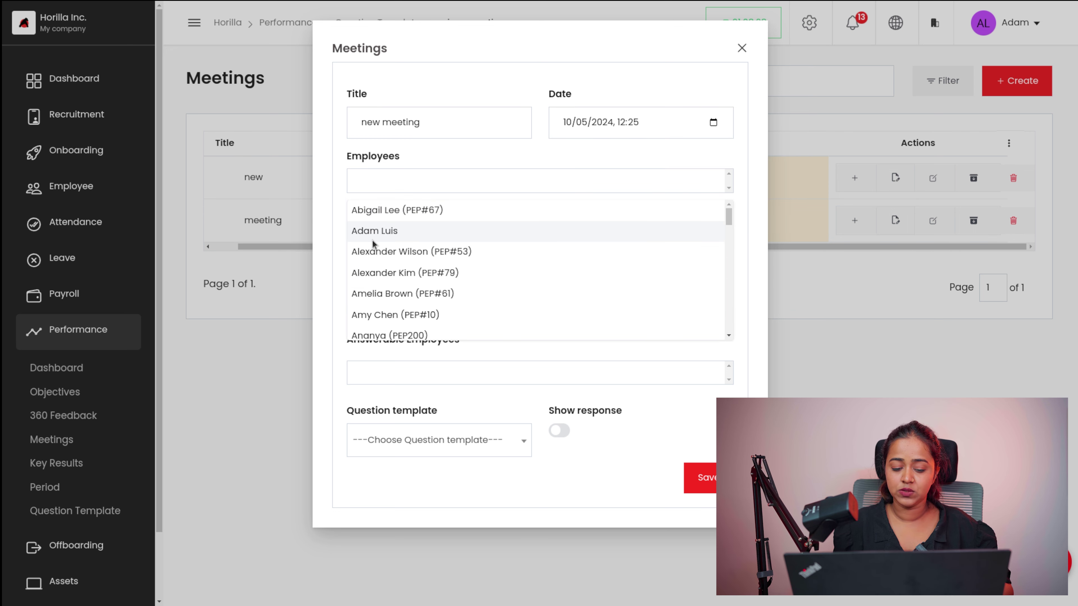
{"action": "left_click", "coordinate": [373, 251]}
{"action": "left_click", "coordinate": [432, 197]}
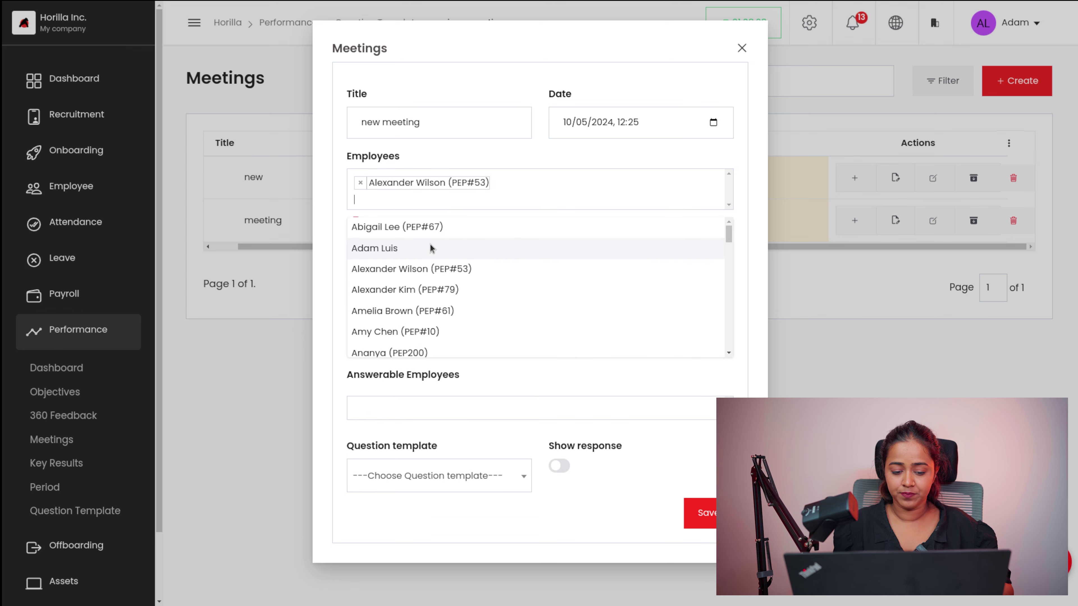
{"action": "left_click", "coordinate": [432, 248]}
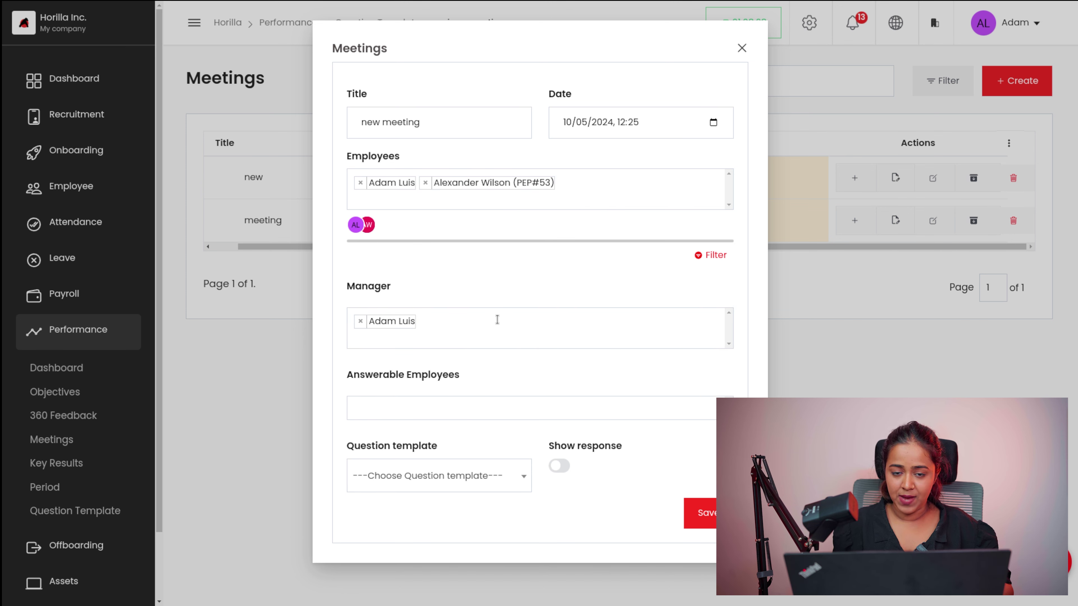
{"action": "left_click", "coordinate": [434, 409]}
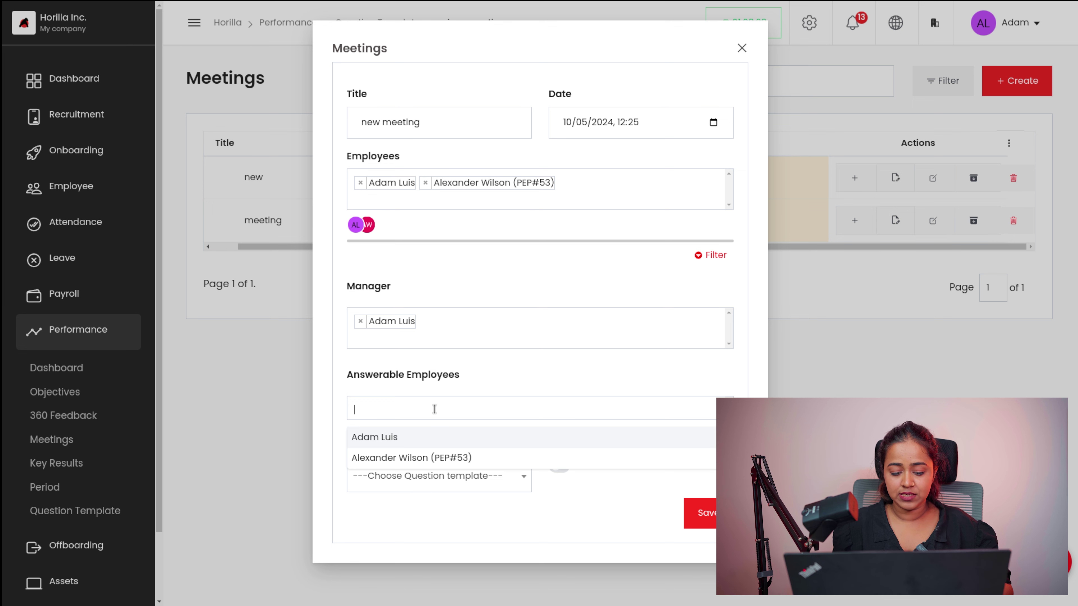
{"action": "left_click", "coordinate": [397, 458]}
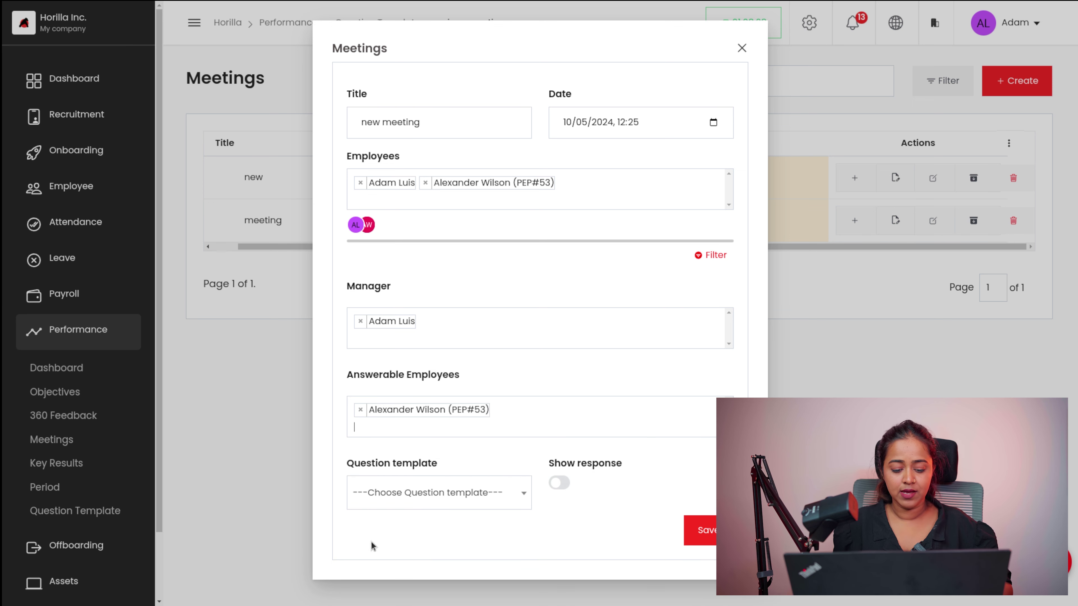
Assign the "new temp" question template, turn on Show response and save the meeting
{"action": "left_click", "coordinate": [408, 492]}
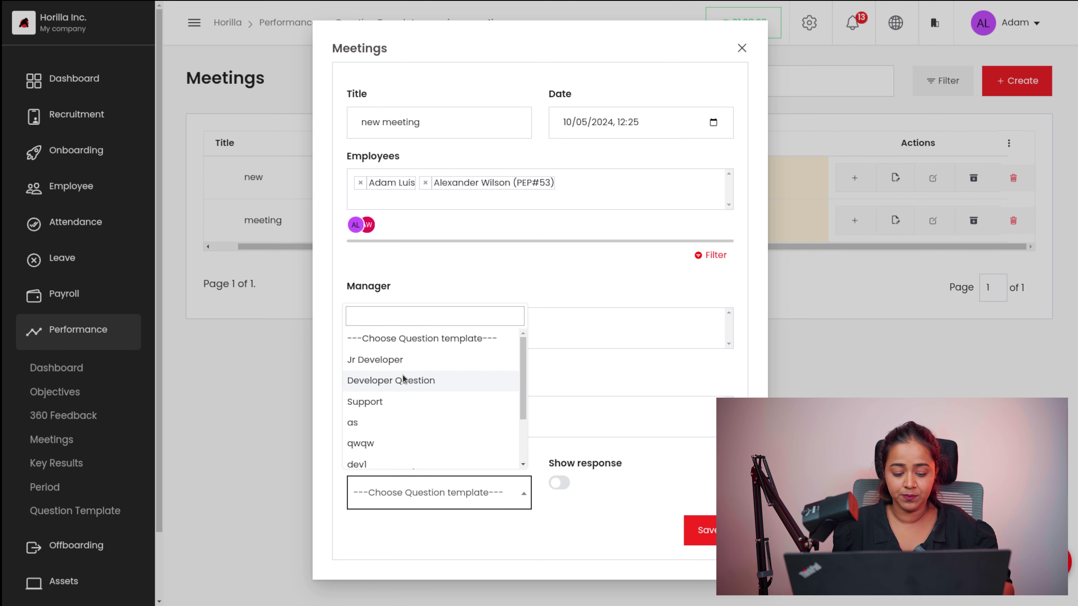
{"action": "scroll", "coordinate": [391, 462], "scroll_direction": "down", "scroll_amount": 3}
{"action": "left_click", "coordinate": [391, 459]}
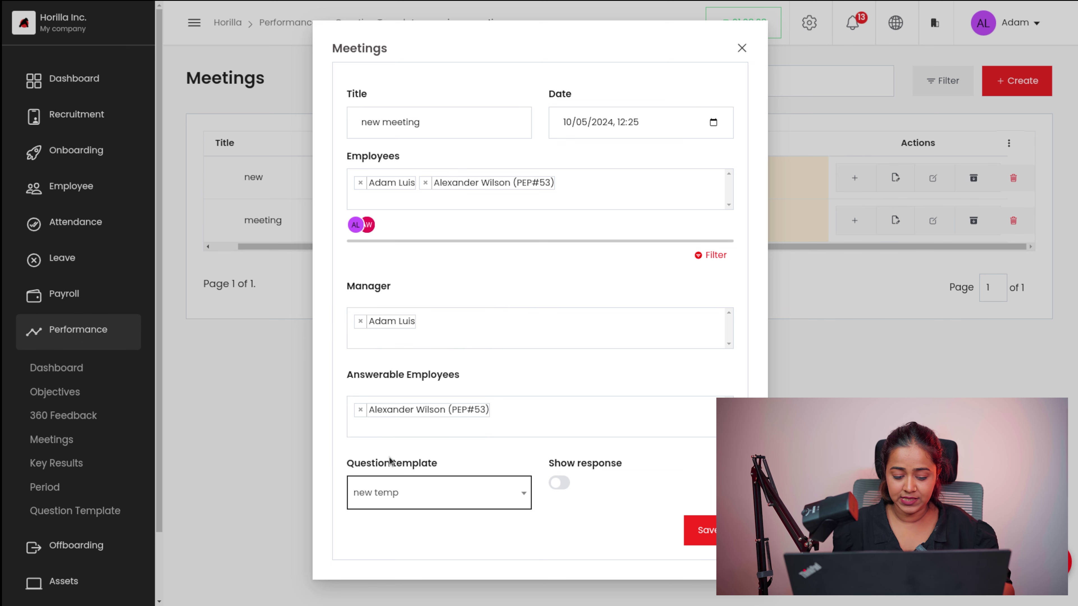
{"action": "left_click", "coordinate": [559, 483]}
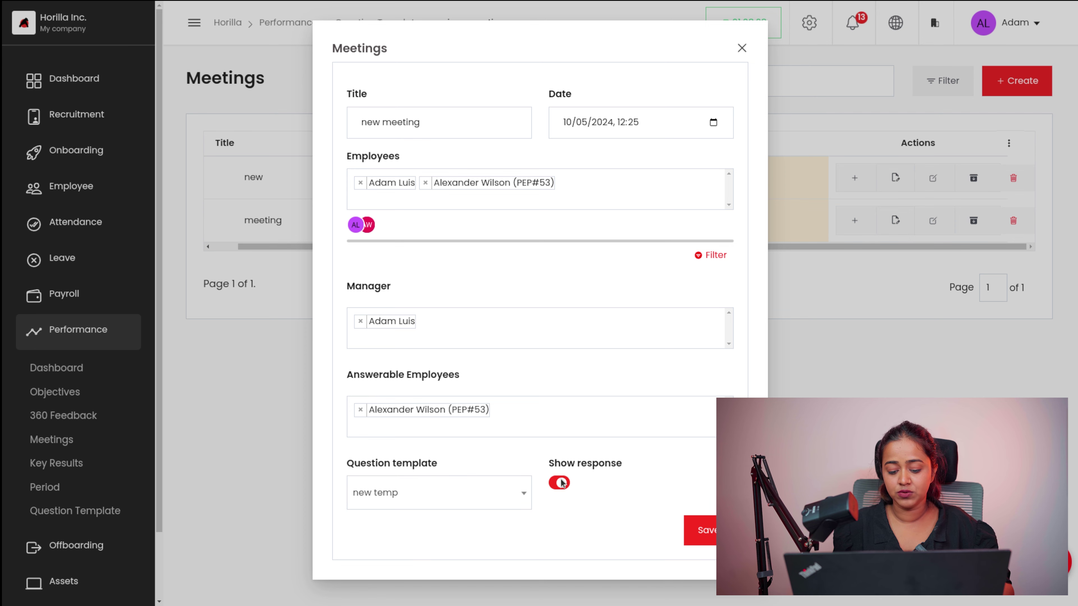
{"action": "left_click", "coordinate": [699, 527]}
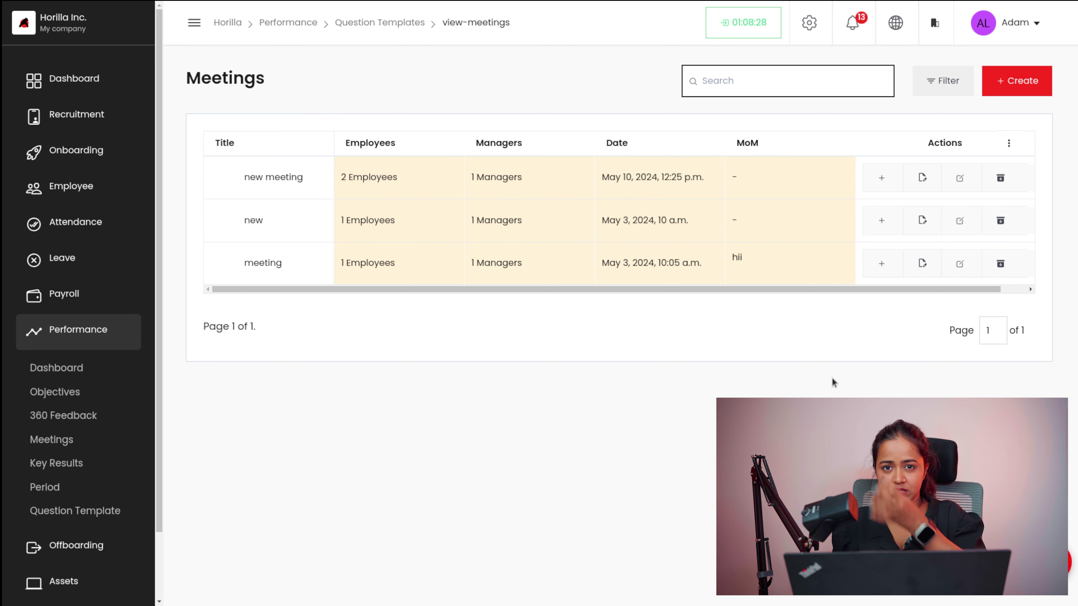
View the response editor and the questions and answers of "new meeting", closing both without changes
{"action": "left_click", "coordinate": [889, 172]}
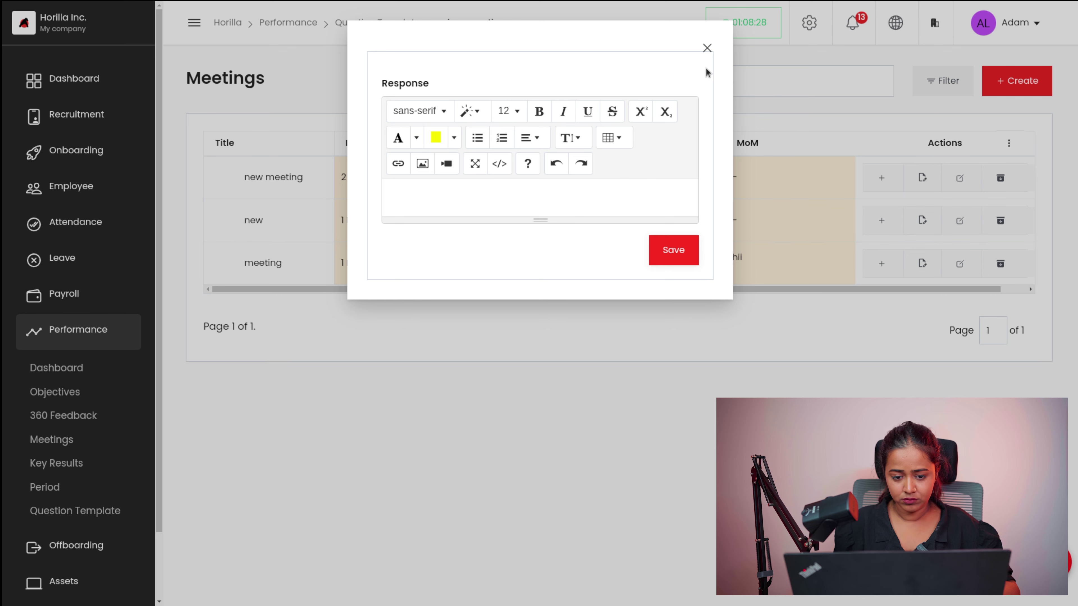
{"action": "left_click", "coordinate": [706, 48]}
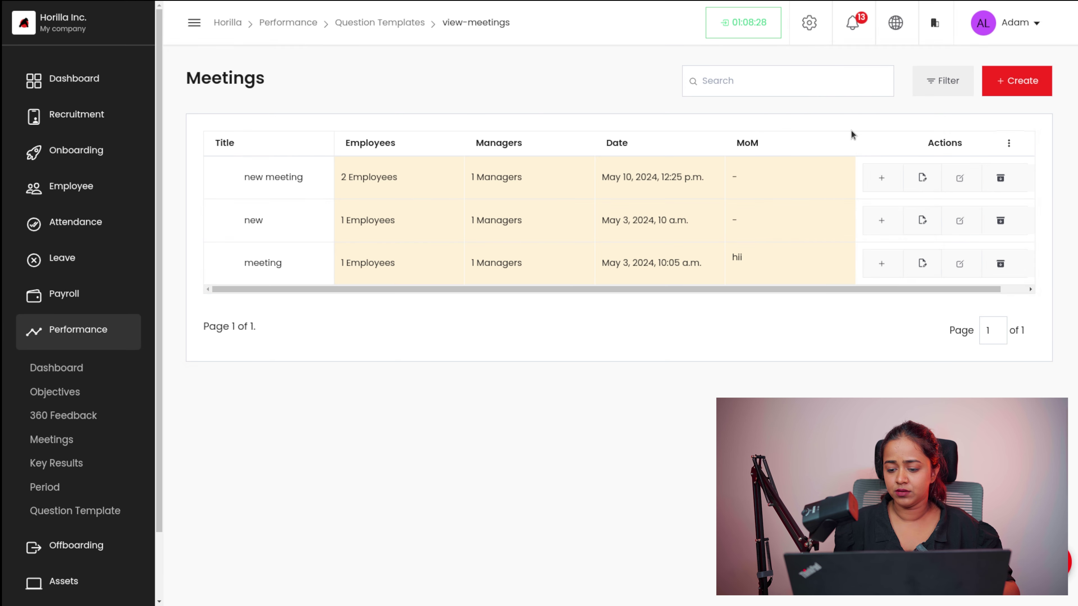
{"action": "left_click", "coordinate": [922, 179]}
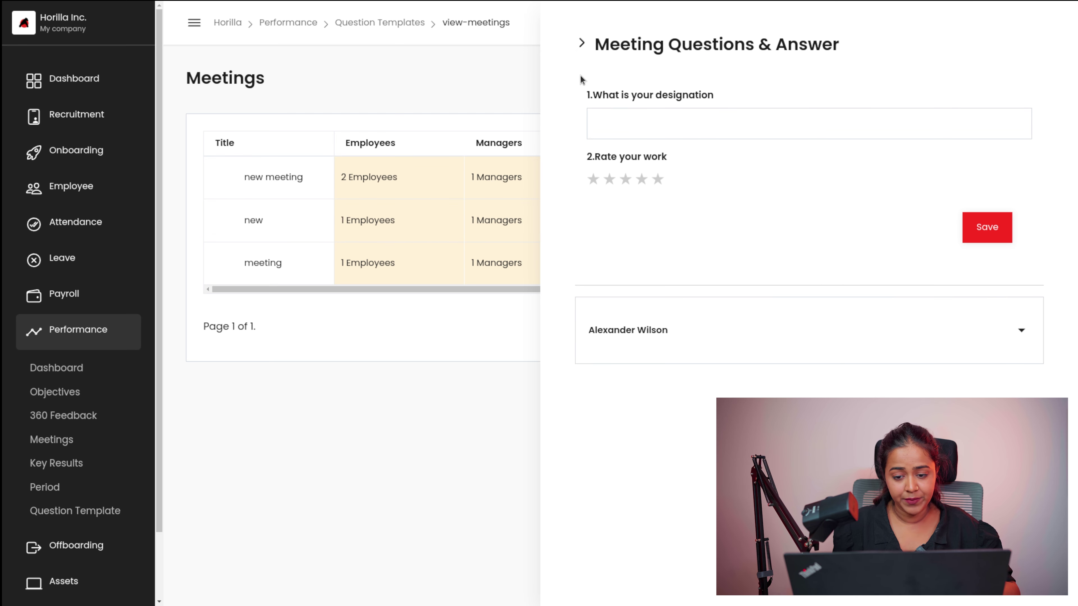
{"action": "left_click", "coordinate": [582, 50]}
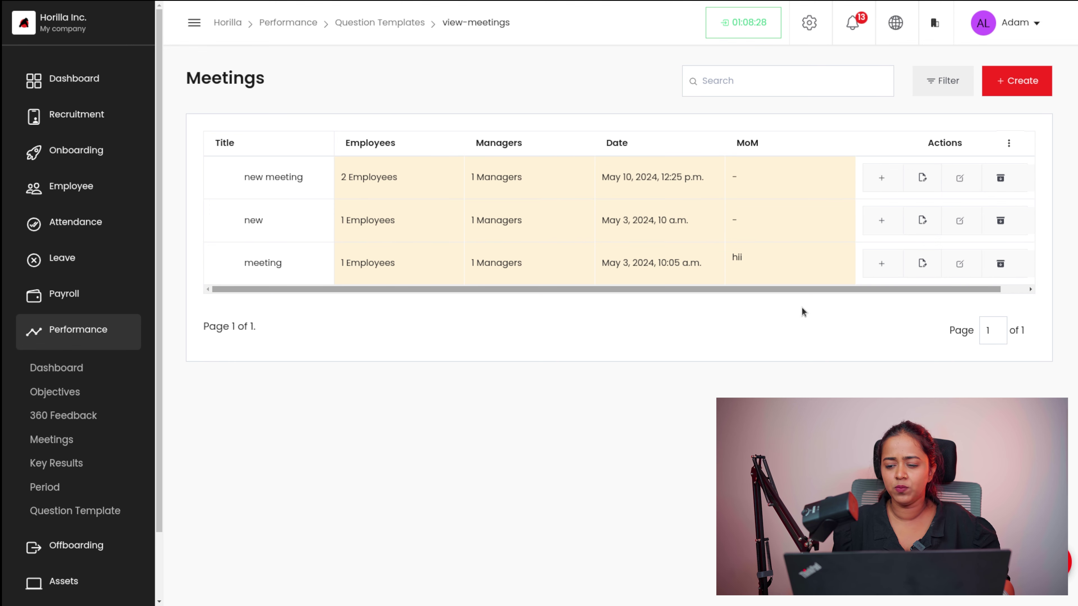
Open the Key Results page of the Performance module
{"action": "scroll", "coordinate": [55, 475], "scroll_direction": "down", "scroll_amount": 2}
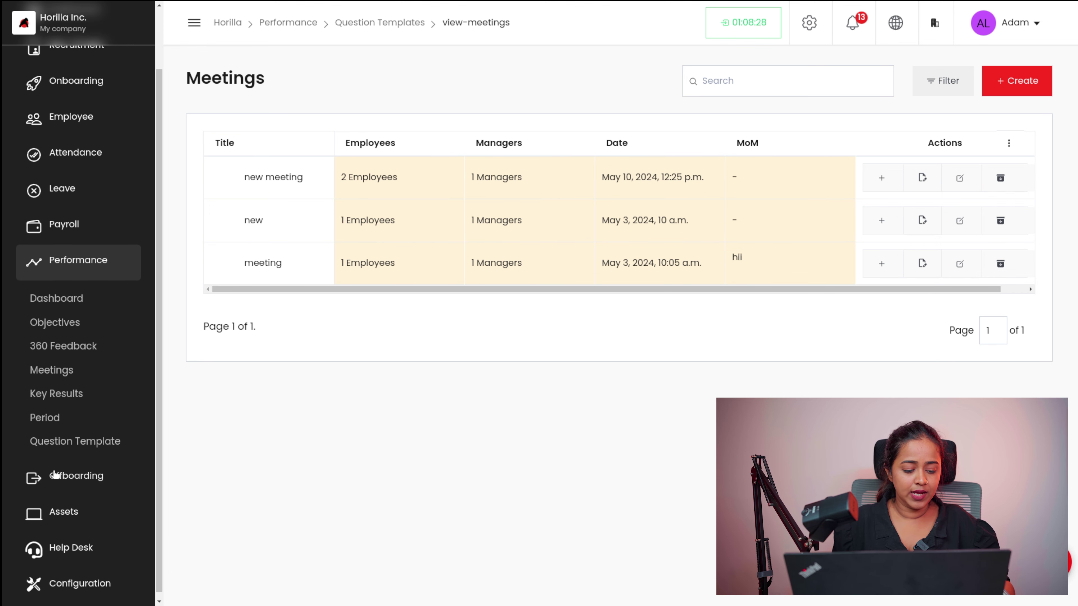
{"action": "left_click", "coordinate": [53, 397]}
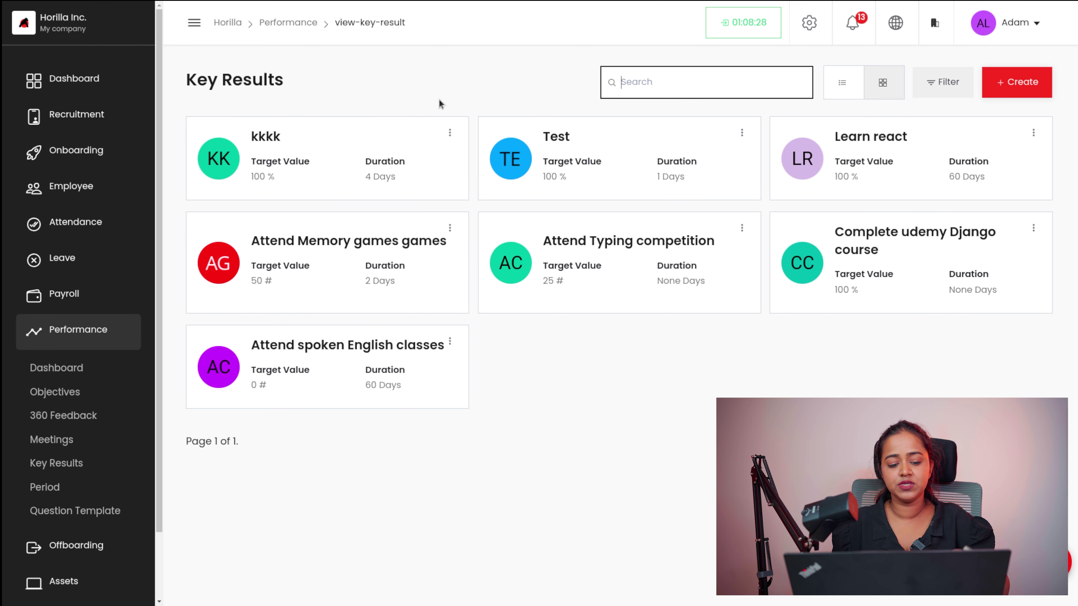
Start a new key result titled "new result" with the description "this is a new KR" and Percentage as progress type
{"action": "left_click", "coordinate": [1017, 90]}
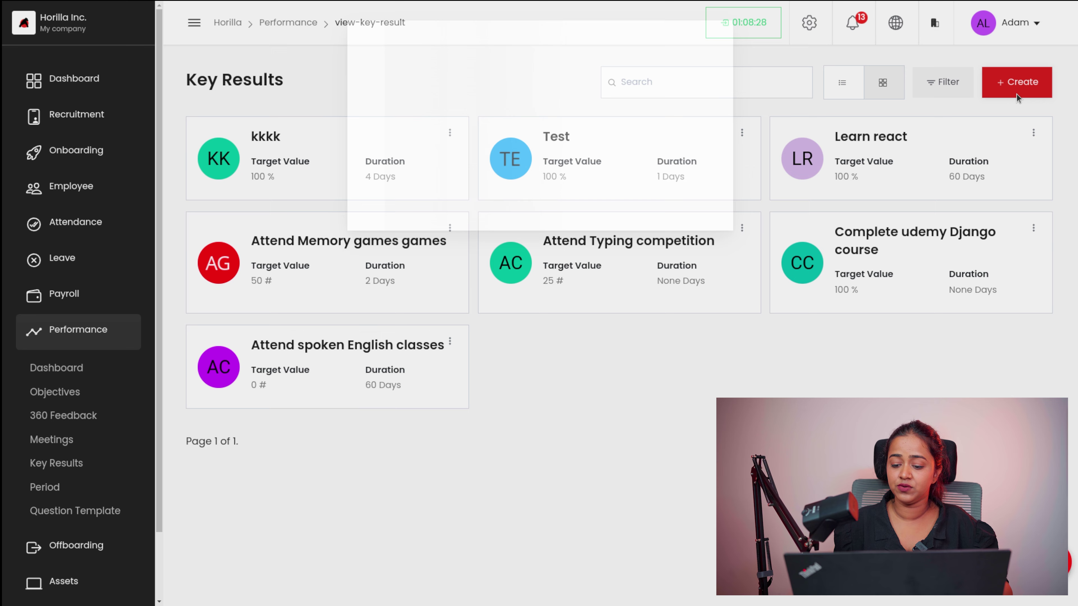
{"action": "left_click", "coordinate": [417, 124]}
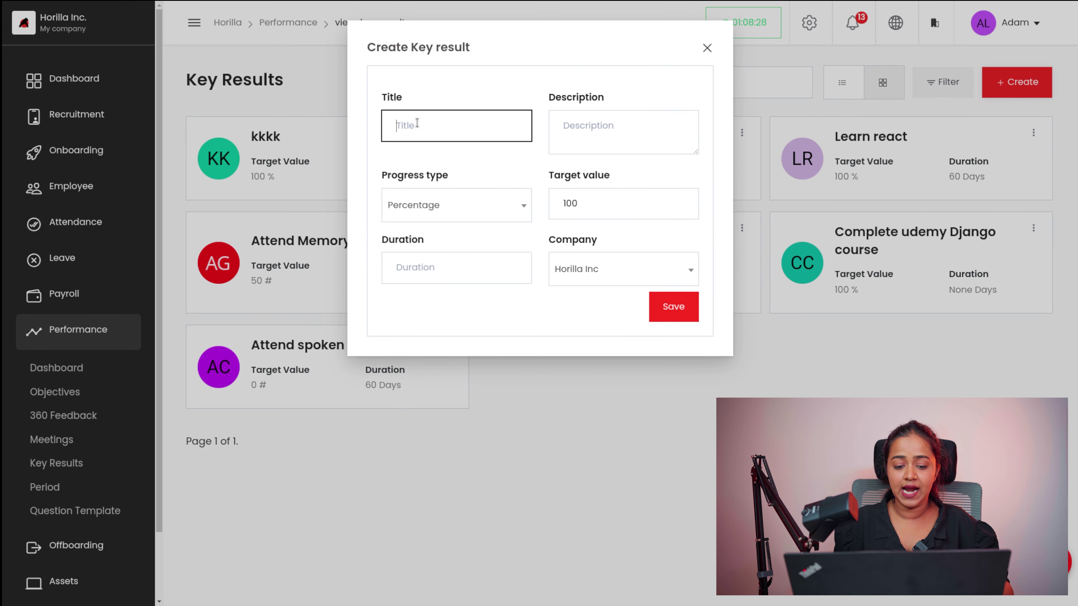
{"action": "type", "text": "new result"}
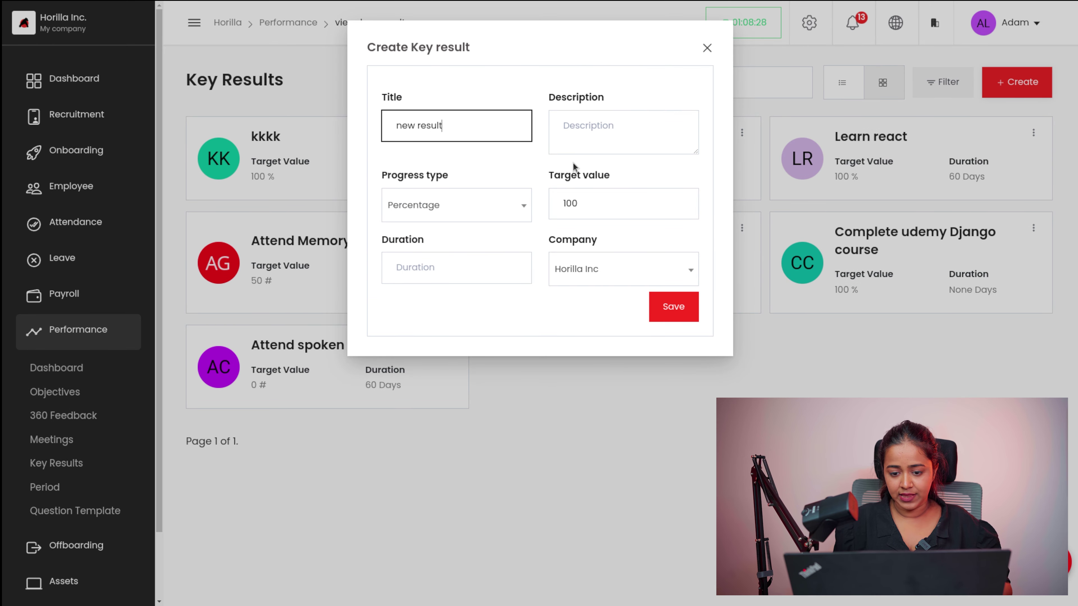
{"action": "left_click", "coordinate": [589, 139]}
{"action": "type", "text": "thi"}
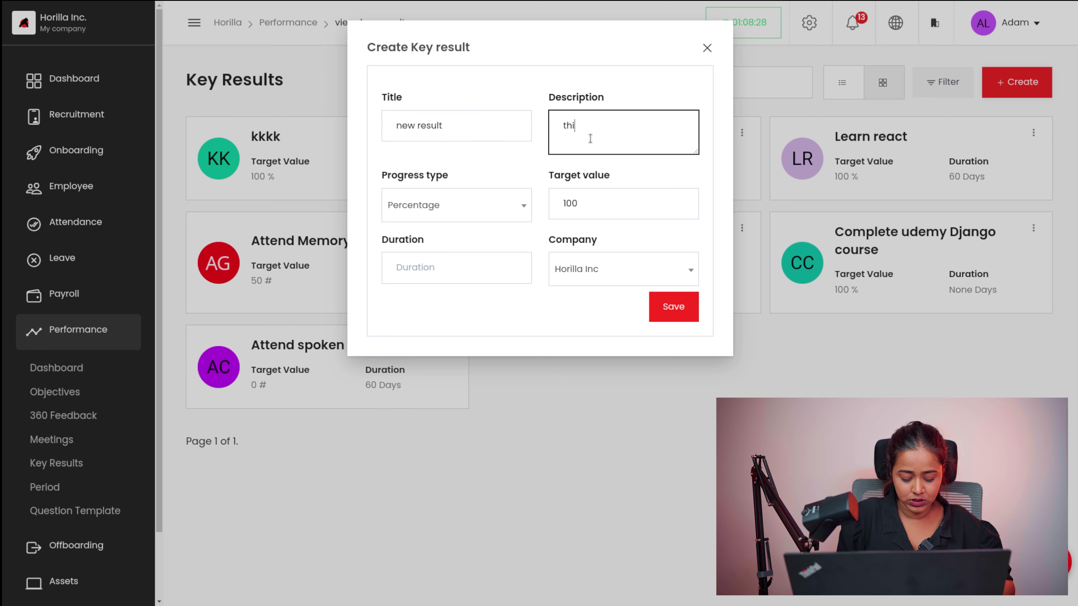
{"action": "type", "text": "s is a new"}
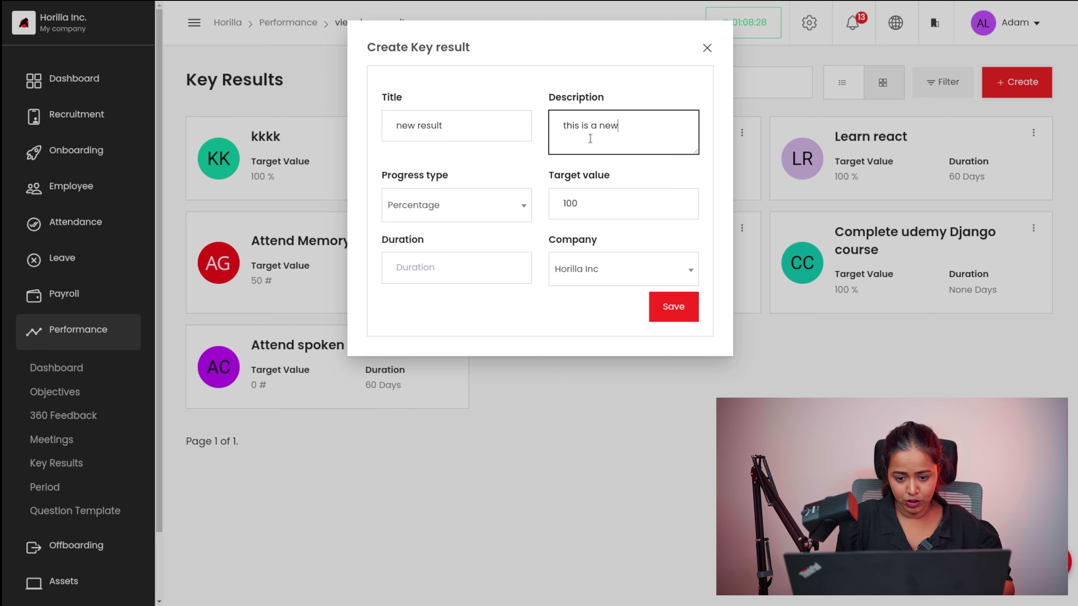
{"action": "type", "text": " kr"}
{"action": "type", "text": "R"}
{"action": "left_click", "coordinate": [454, 206]}
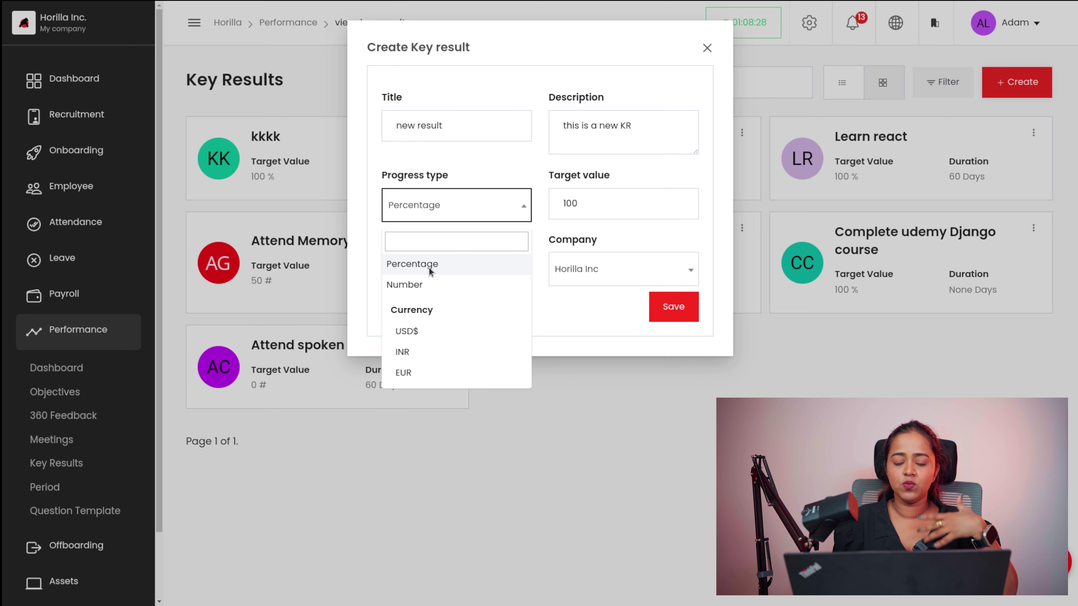
{"action": "left_click", "coordinate": [454, 267]}
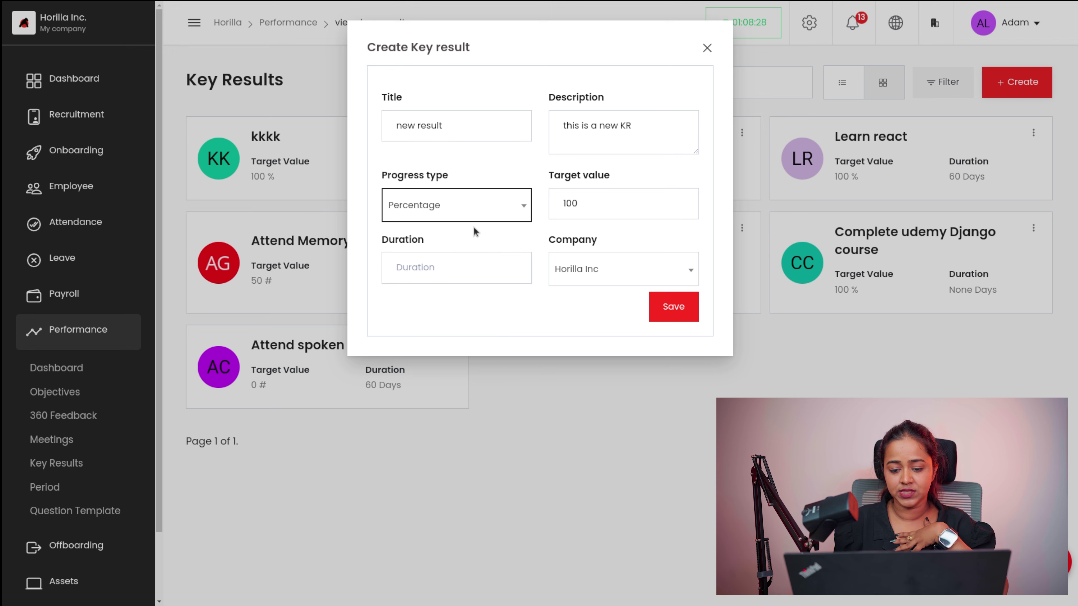
Set the key result's duration to 10 and save it
{"action": "left_click", "coordinate": [476, 261]}
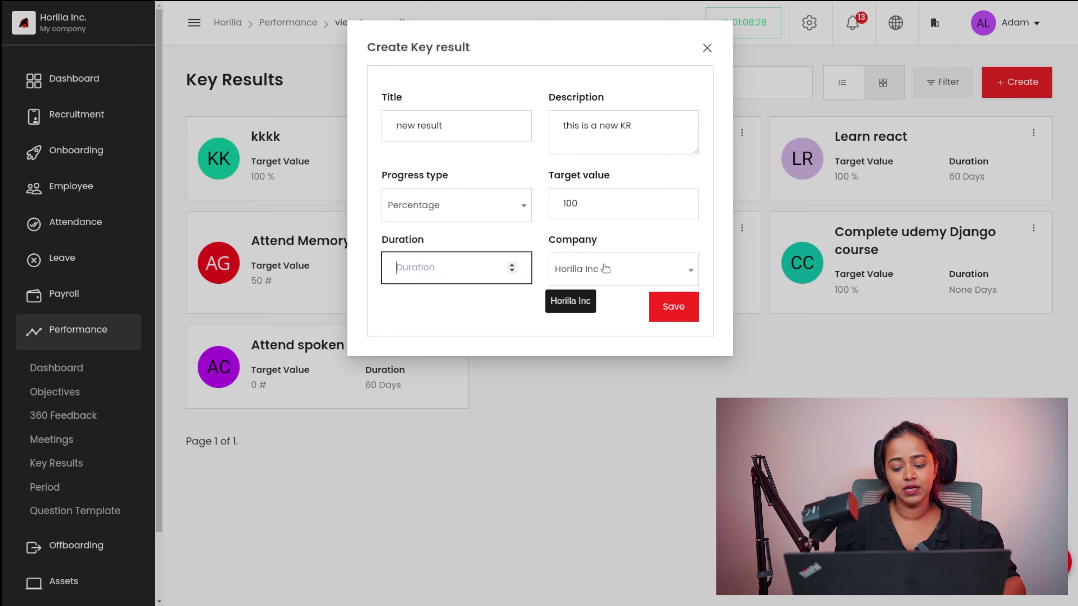
{"action": "left_click", "coordinate": [671, 309]}
{"action": "left_click", "coordinate": [444, 272]}
{"action": "left_click", "coordinate": [510, 265]}
{"action": "left_click", "coordinate": [509, 266]}
{"action": "left_click", "coordinate": [509, 265]}
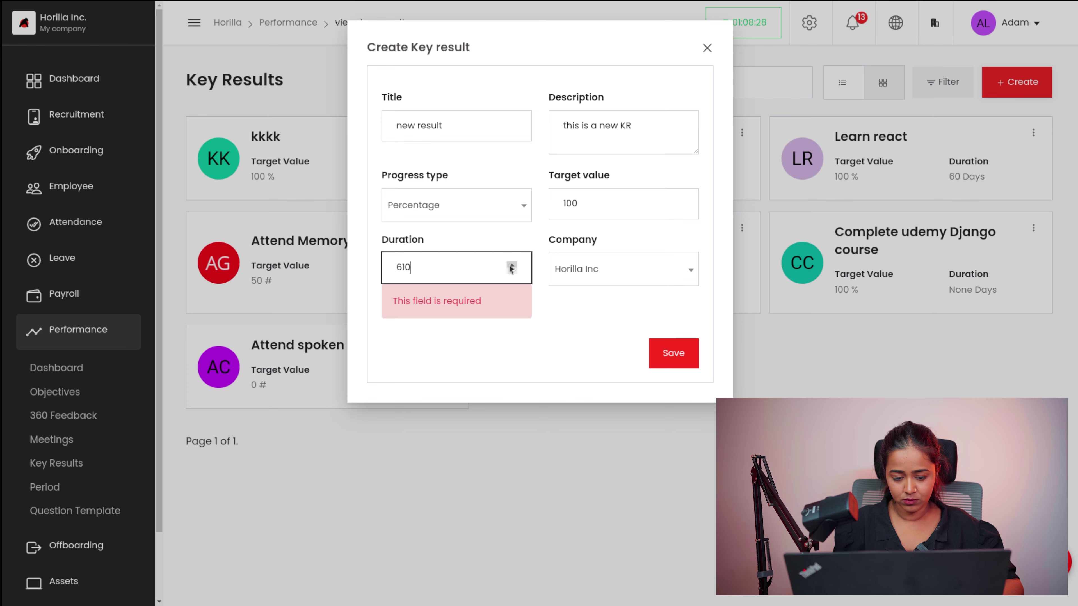
{"action": "key", "text": "BackSpace"}
{"action": "key", "text": "BackSpace"}
{"action": "key", "text": "BackSpace"}
{"action": "type", "text": "10"}
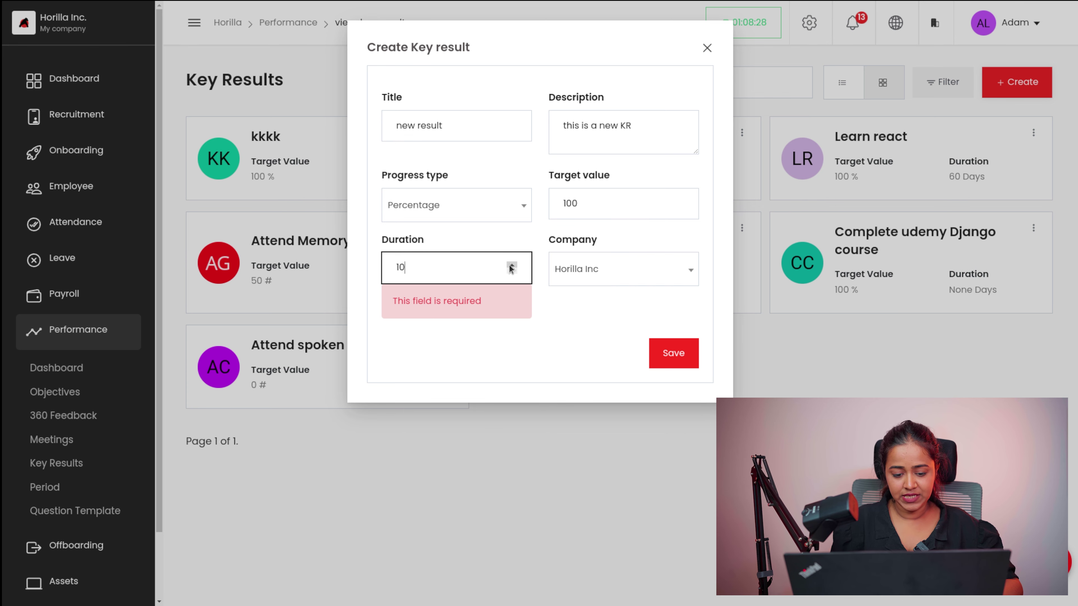
{"action": "left_click", "coordinate": [674, 353]}
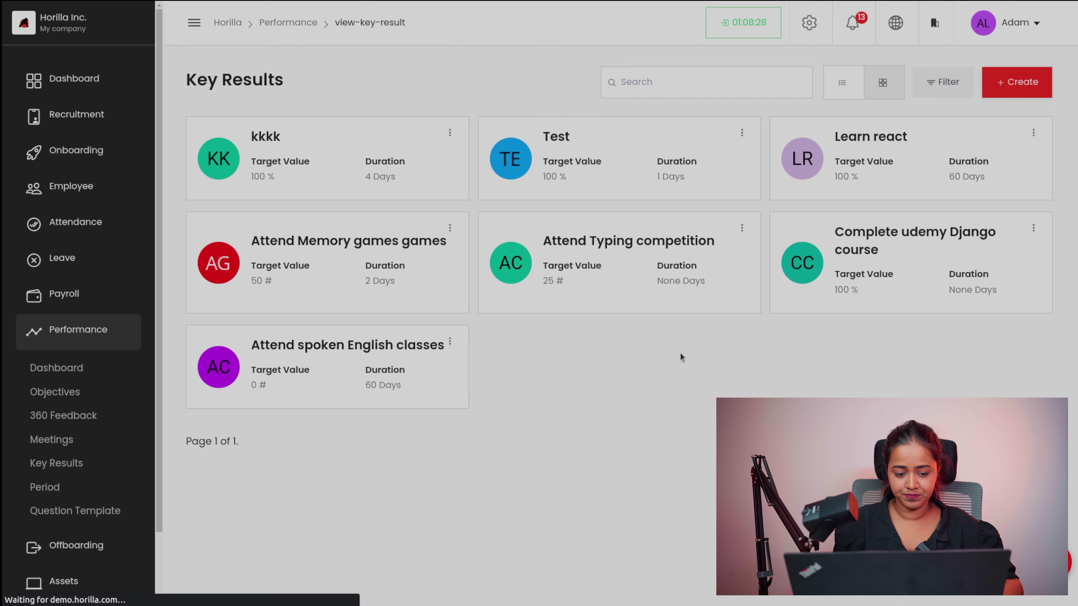